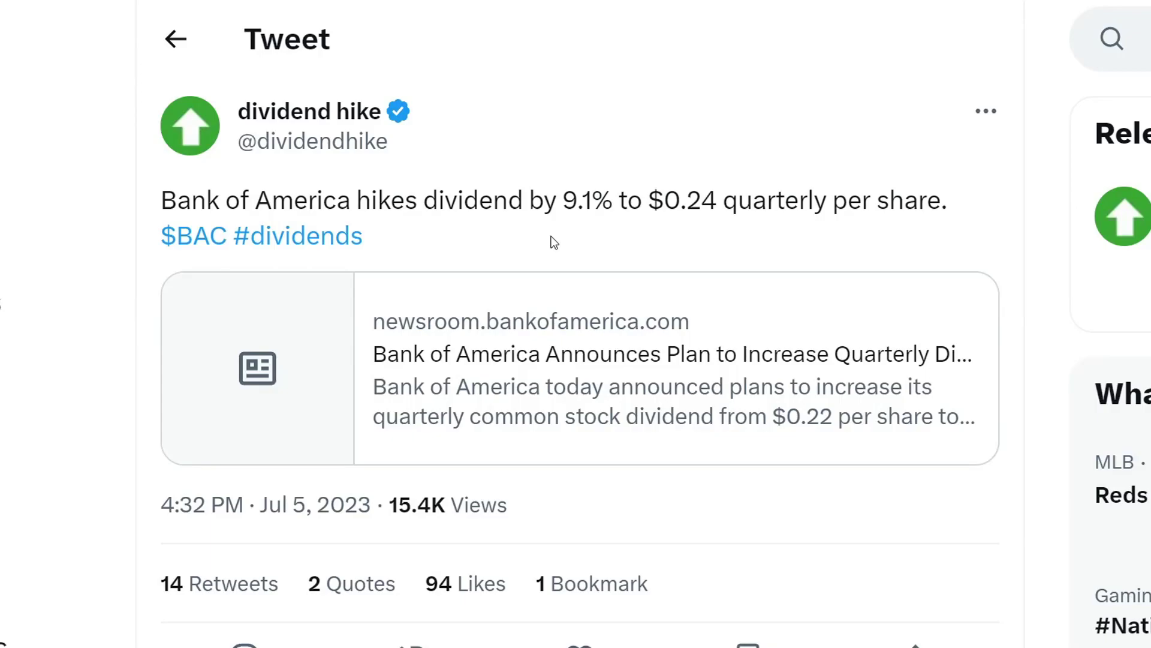
# Step: Highlight the Bank of America and Bank OZK dividend hike sentences in the tweets
pyautogui.moveTo(162, 200); pyautogui.dragTo(942, 201)
pyautogui.click(559, 224)
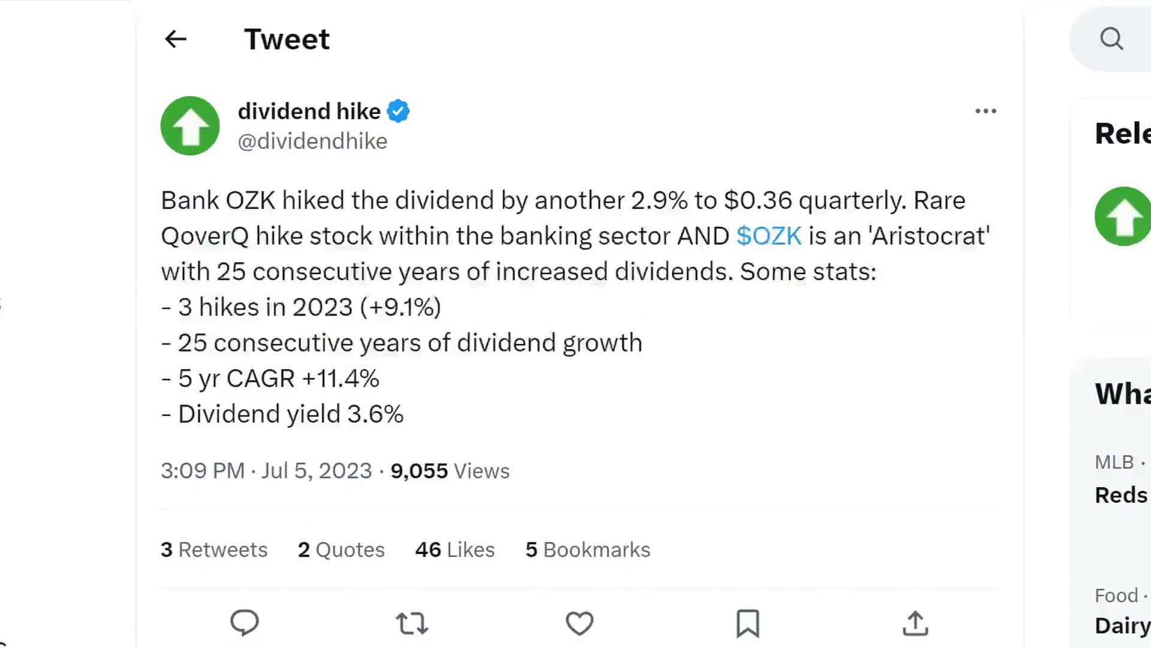
pyautogui.moveTo(166, 191); pyautogui.dragTo(901, 198)
# Step: Bring up the U.S. bank dividend hikes tweet and highlight the JPMorgan 5%, Goldman 10%, Morgan Stanley 9.7%, Wells Fargo 16.7% and Citigroup 3.9% lines
pyautogui.click(705, 174)
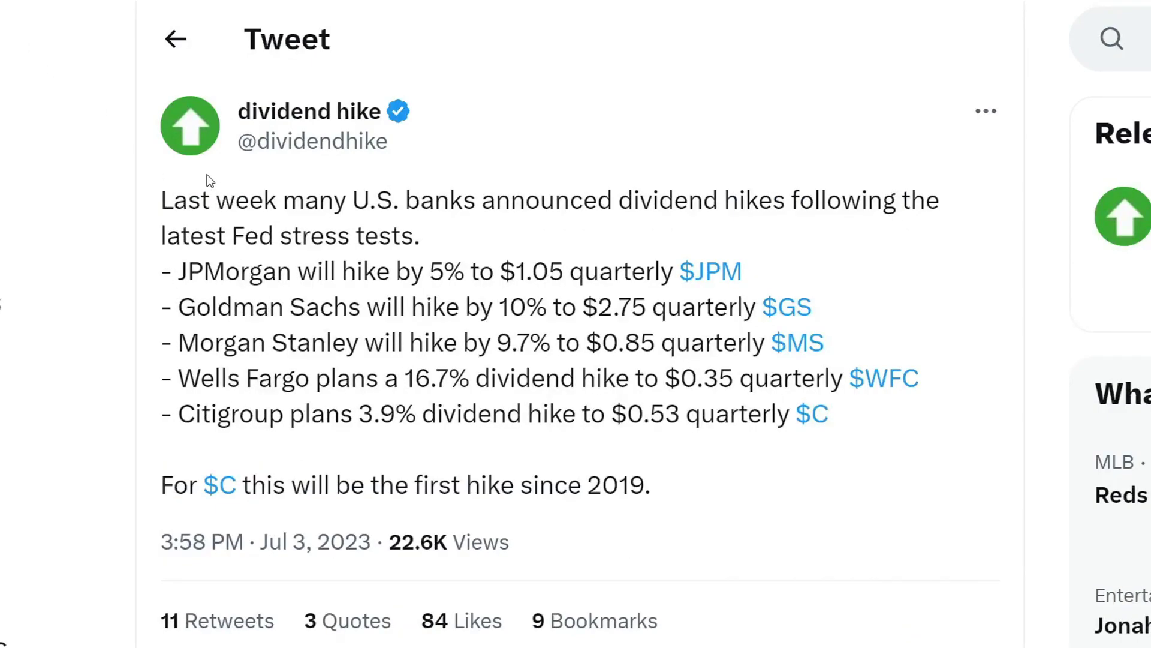
pyautogui.moveTo(173, 204); pyautogui.dragTo(441, 239)
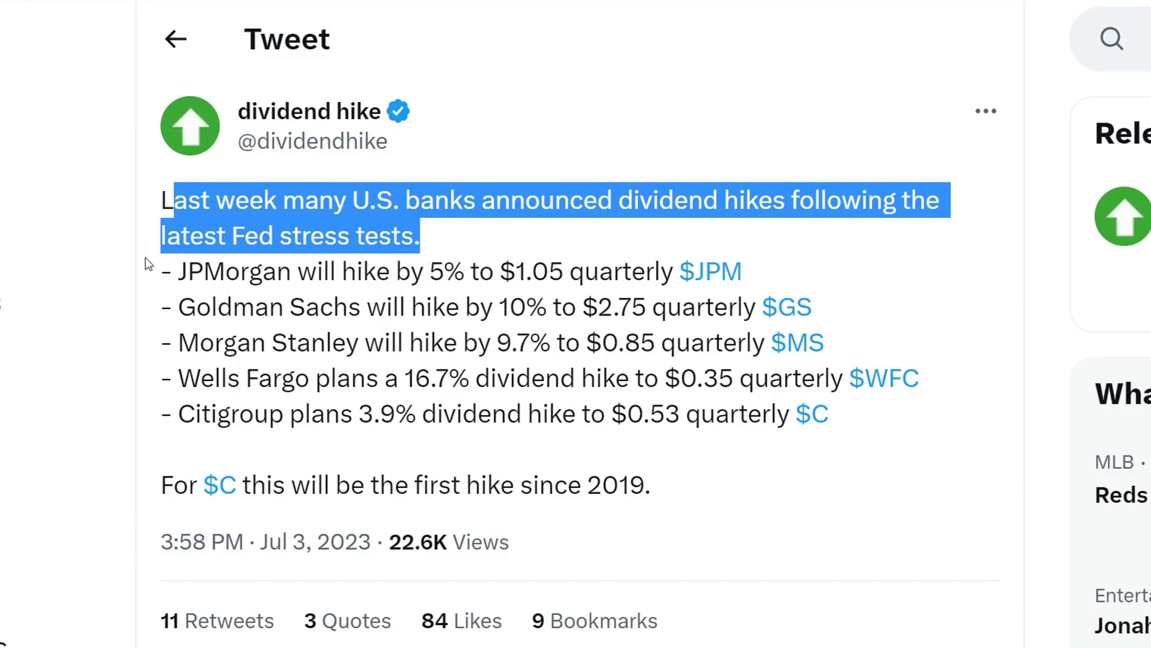
pyautogui.moveTo(187, 275); pyautogui.dragTo(471, 273)
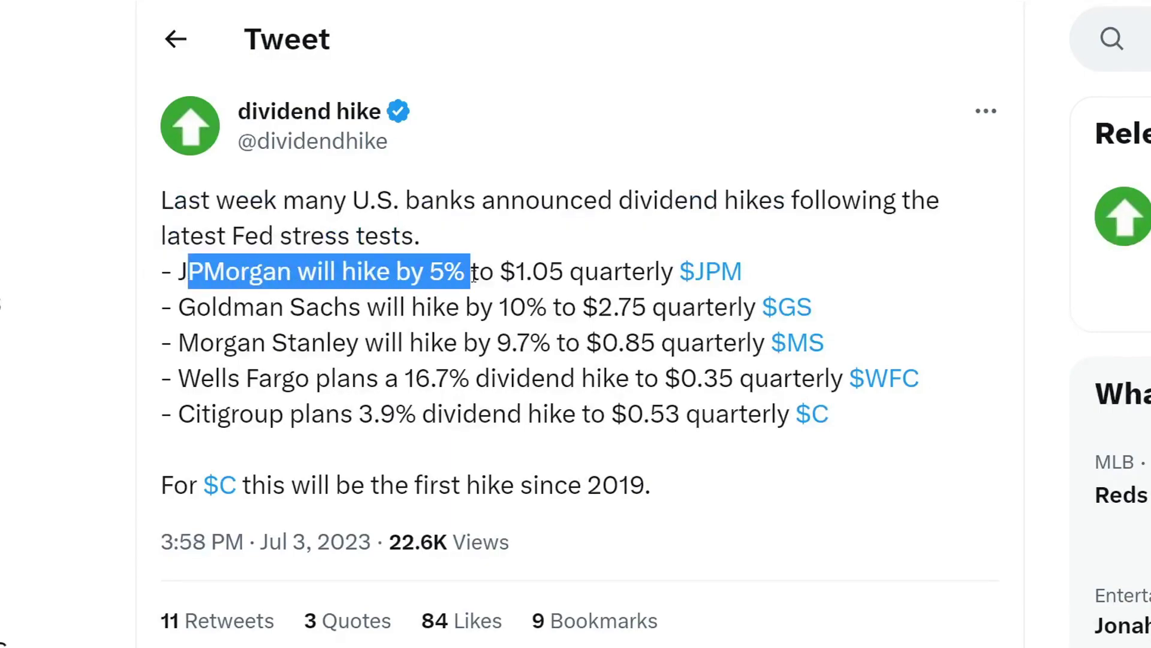
pyautogui.moveTo(163, 297); pyautogui.dragTo(543, 296)
pyautogui.moveTo(178, 341); pyautogui.dragTo(587, 342)
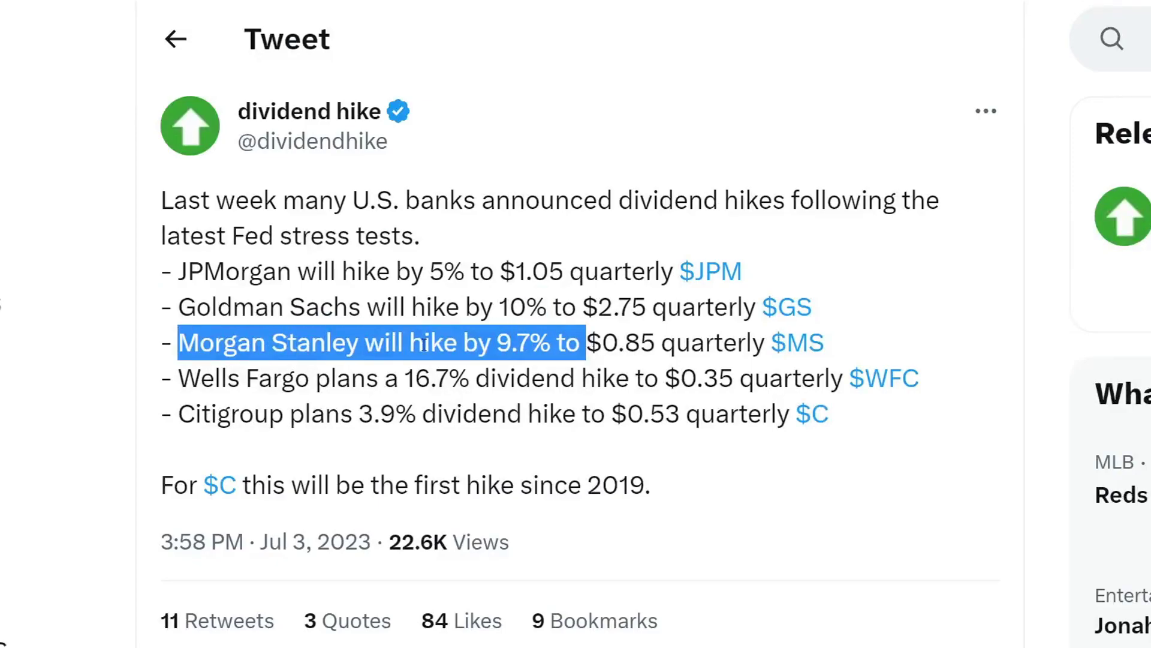
pyautogui.moveTo(179, 378); pyautogui.dragTo(630, 382)
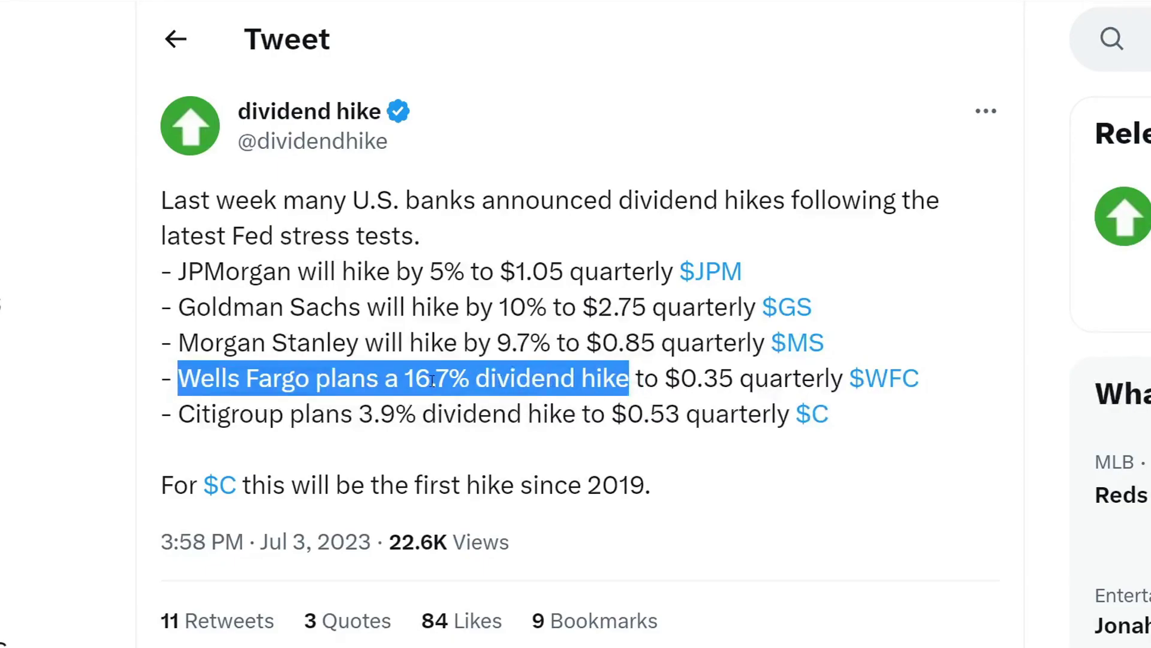
pyautogui.moveTo(180, 427); pyautogui.dragTo(600, 428)
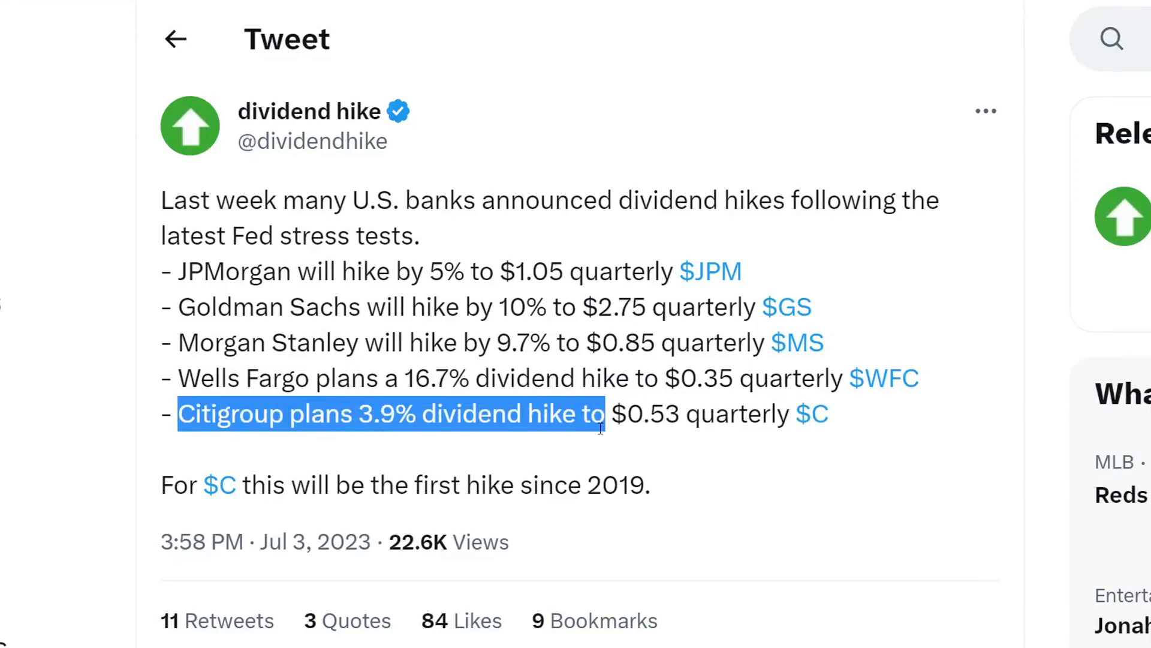
pyautogui.click(497, 426)
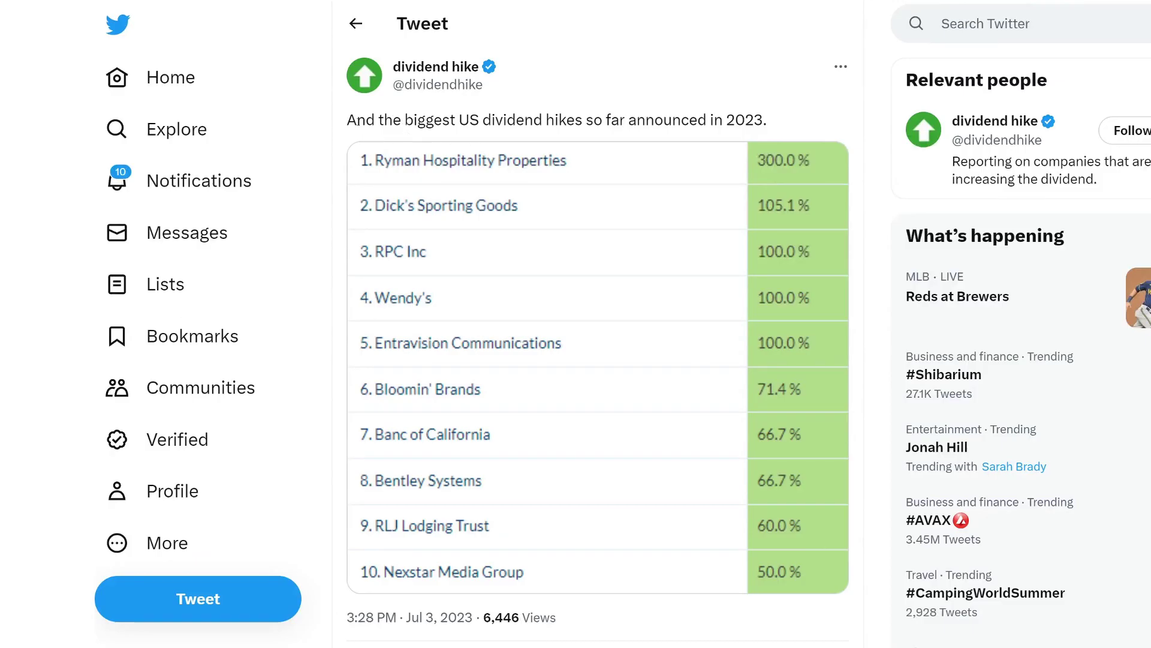
# Step: Highlight the biggest 2023 dividend hikes sentence, then deselect it
pyautogui.moveTo(357, 120); pyautogui.dragTo(776, 112)
pyautogui.click(778, 111)
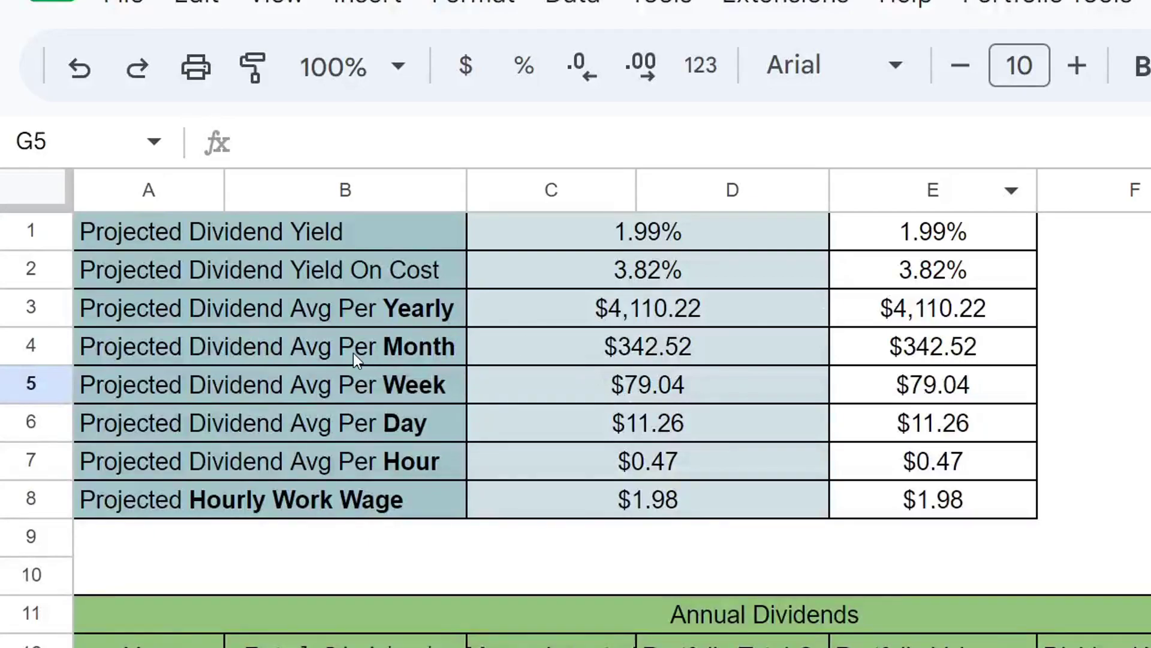
# Step: Select A4:E4, the Projected Dividend Avg Per Month row
pyautogui.moveTo(354, 353); pyautogui.dragTo(854, 363)
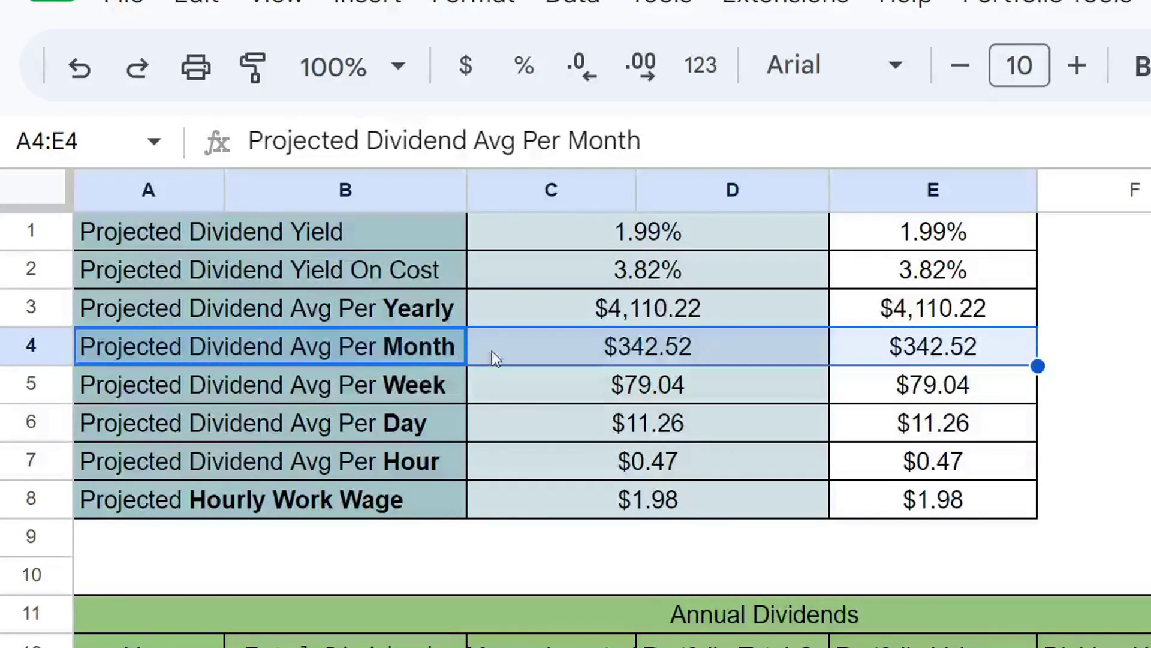
# Step: Check the monthly average formula in C4, then read the Annual Dividends chart's bar values
pyautogui.click(634, 353)
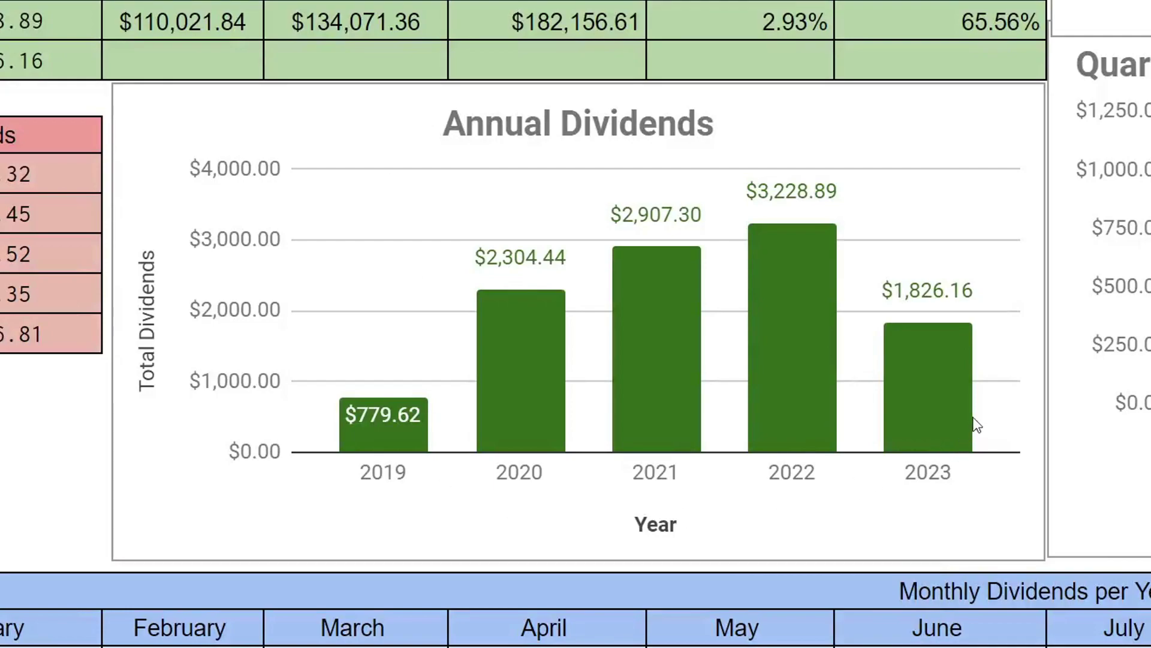
pyautogui.click(936, 380)
pyautogui.moveTo(935, 380)
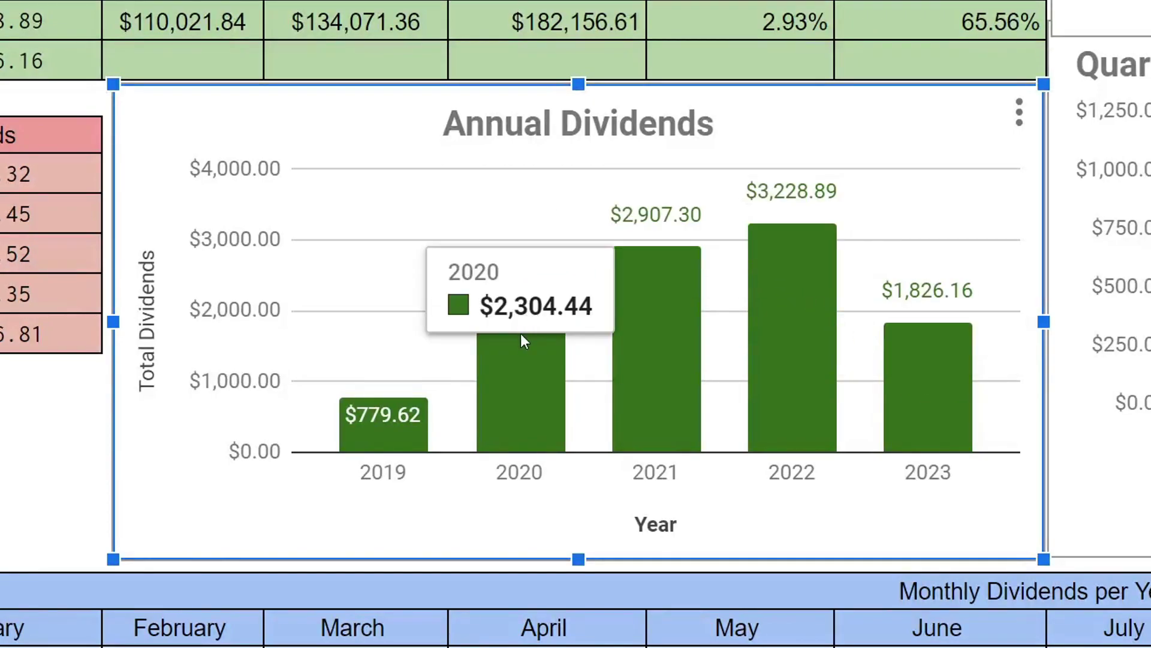
pyautogui.moveTo(528, 304)
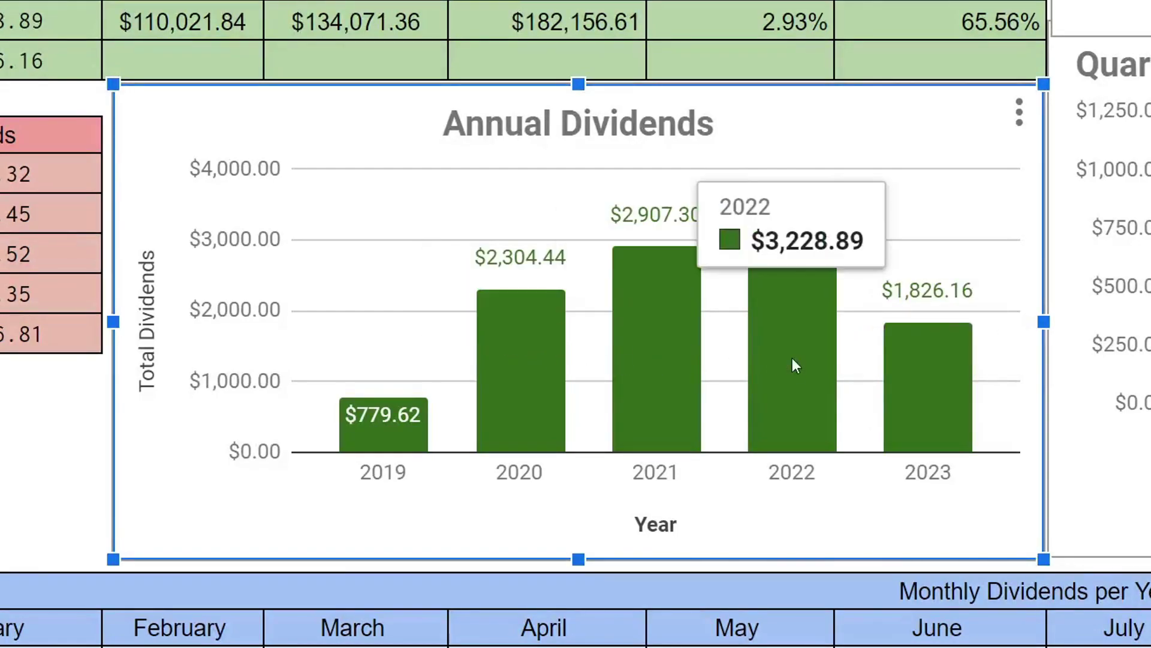
pyautogui.moveTo(888, 375)
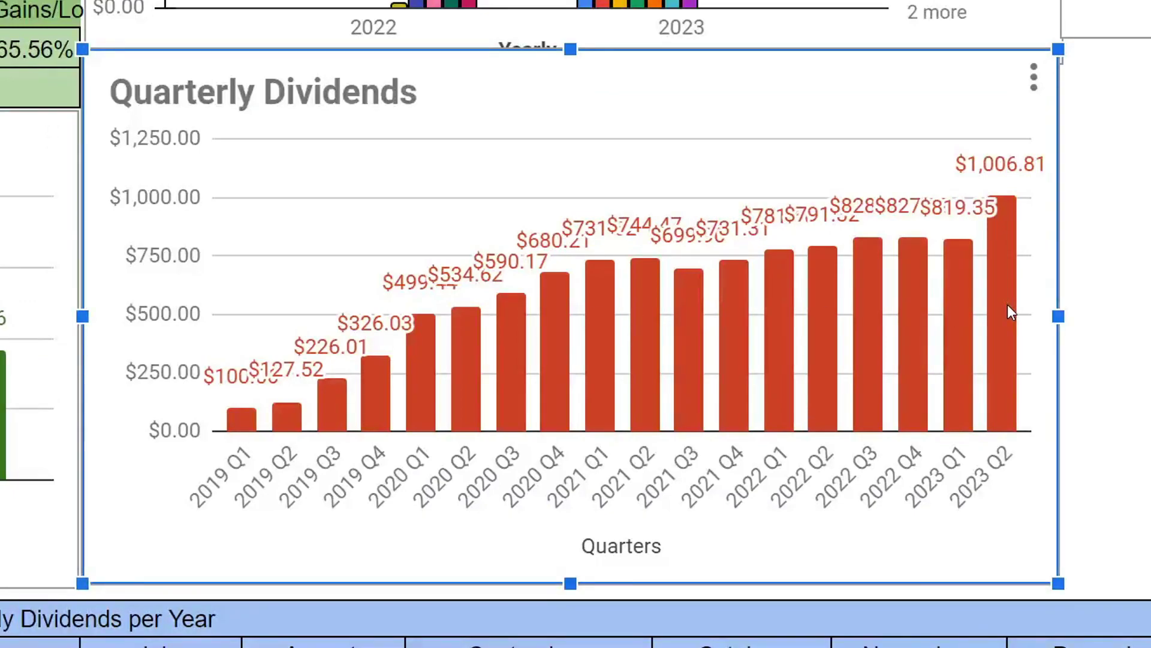
# Step: Review the Options Premium chart and the 2023 total formula =SUM(B6:M6) in N6
pyautogui.moveTo(1007, 320)
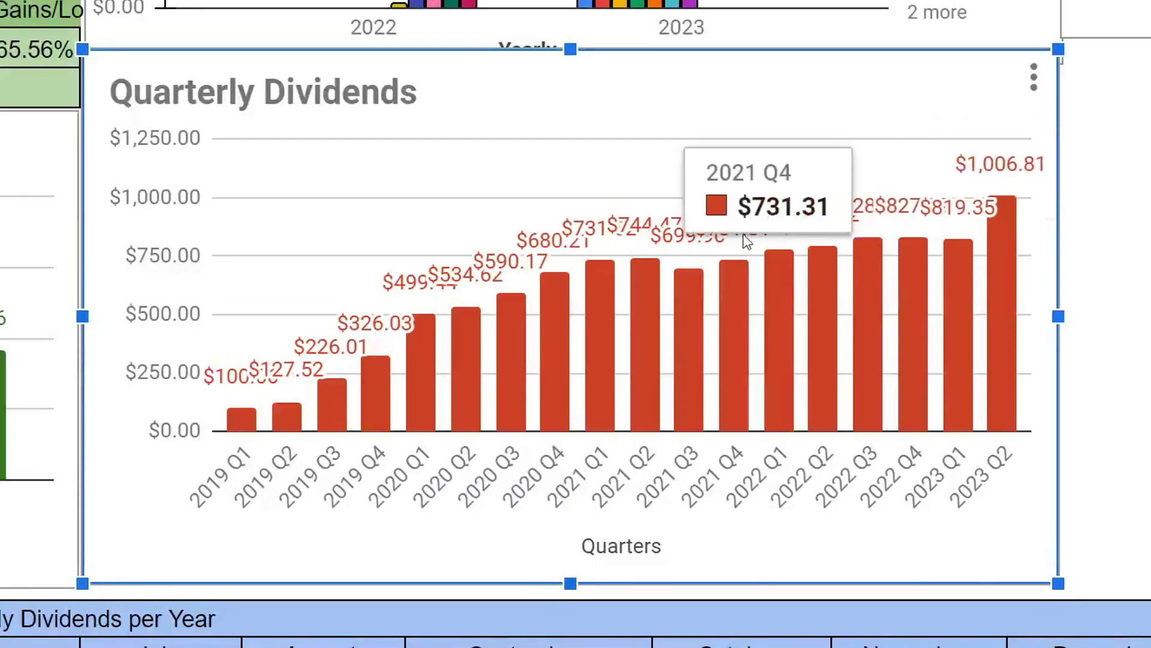
pyautogui.moveTo(1012, 260)
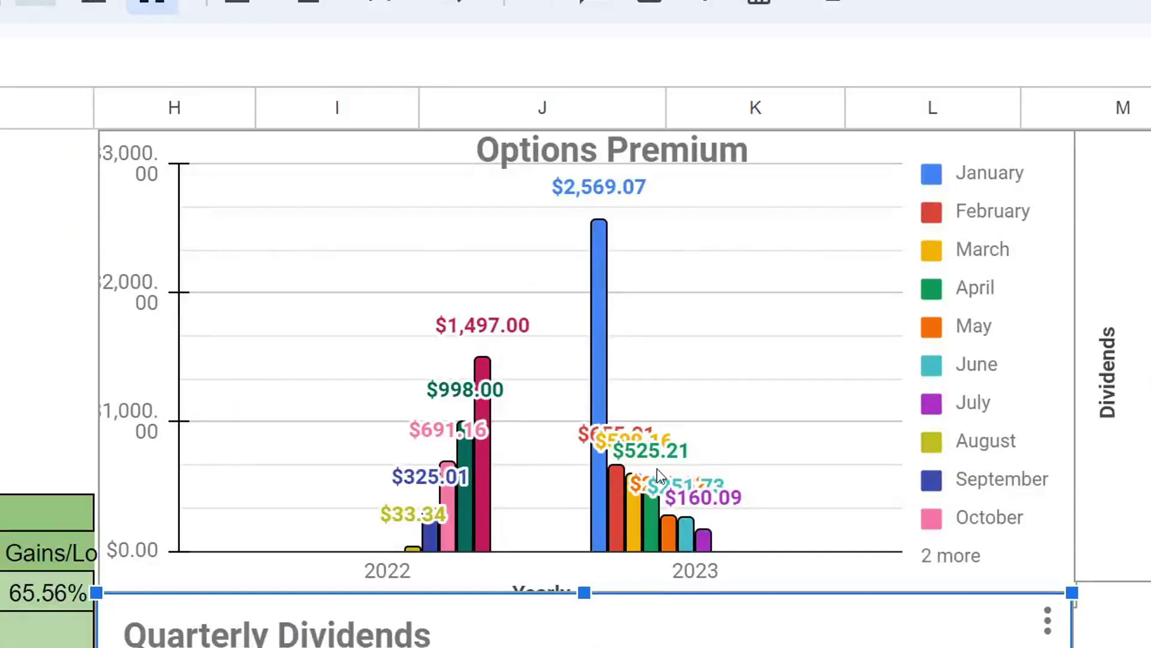
pyautogui.click(706, 527)
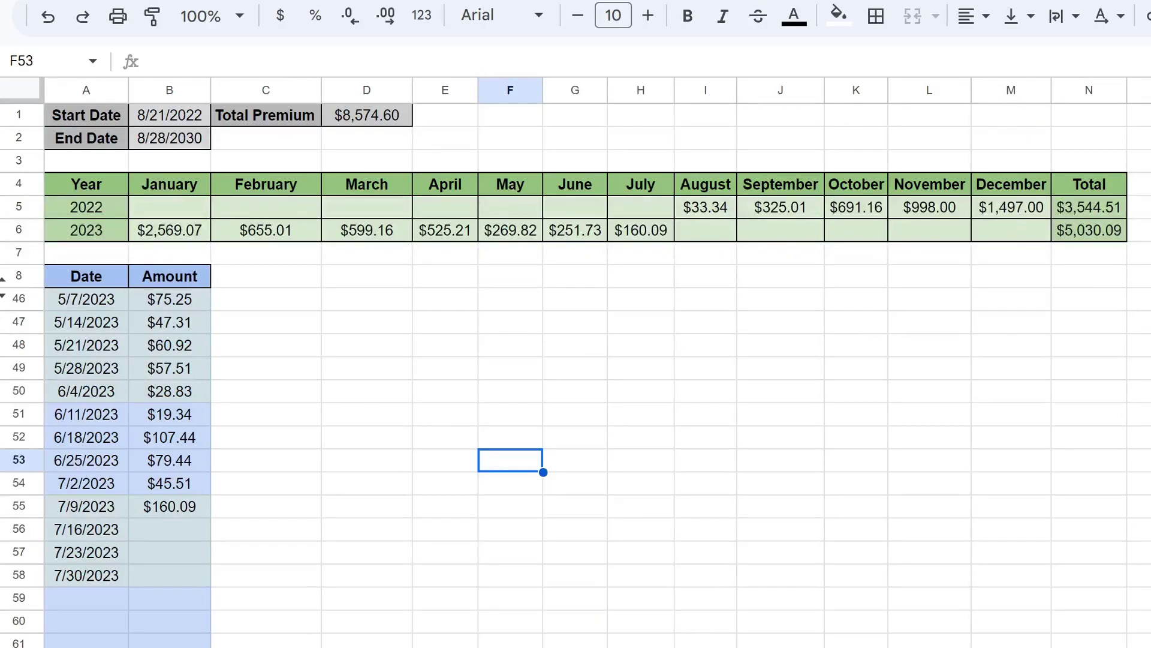
pyautogui.click(1077, 232)
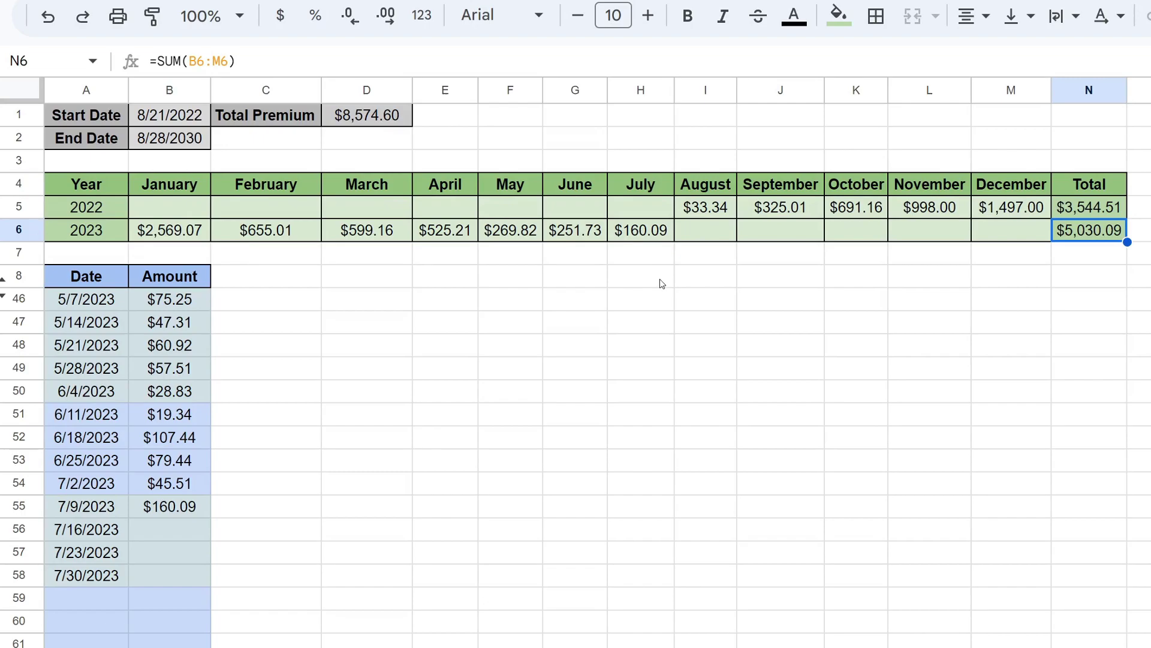
pyautogui.click(710, 283)
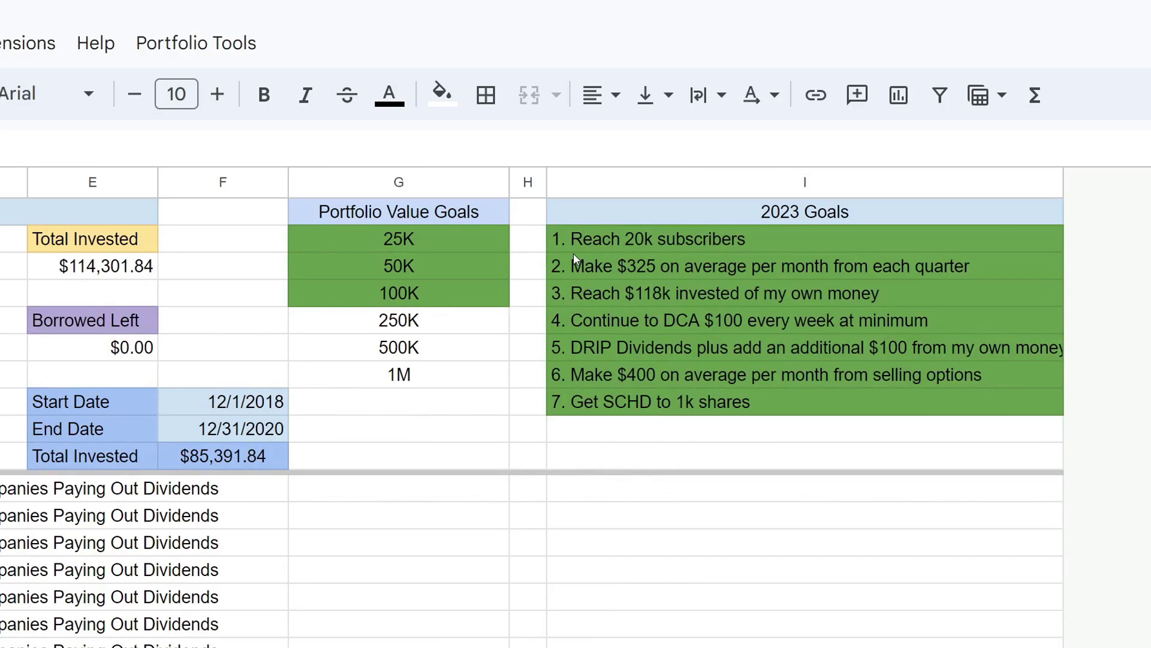
pyautogui.click(592, 239)
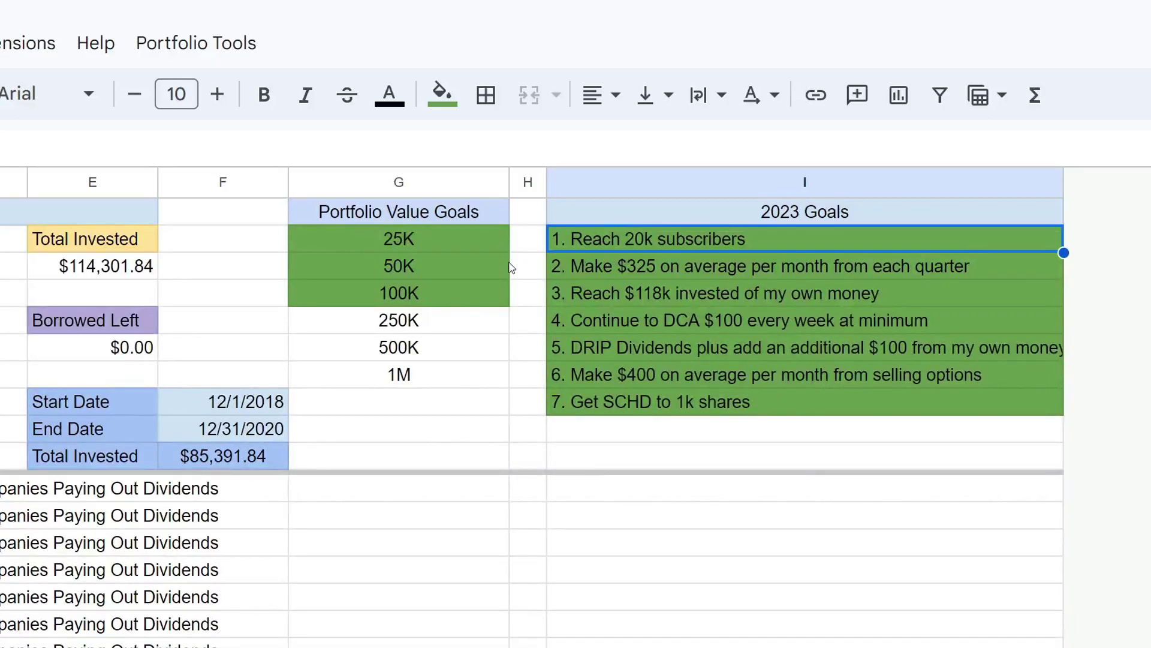
pyautogui.click(583, 261)
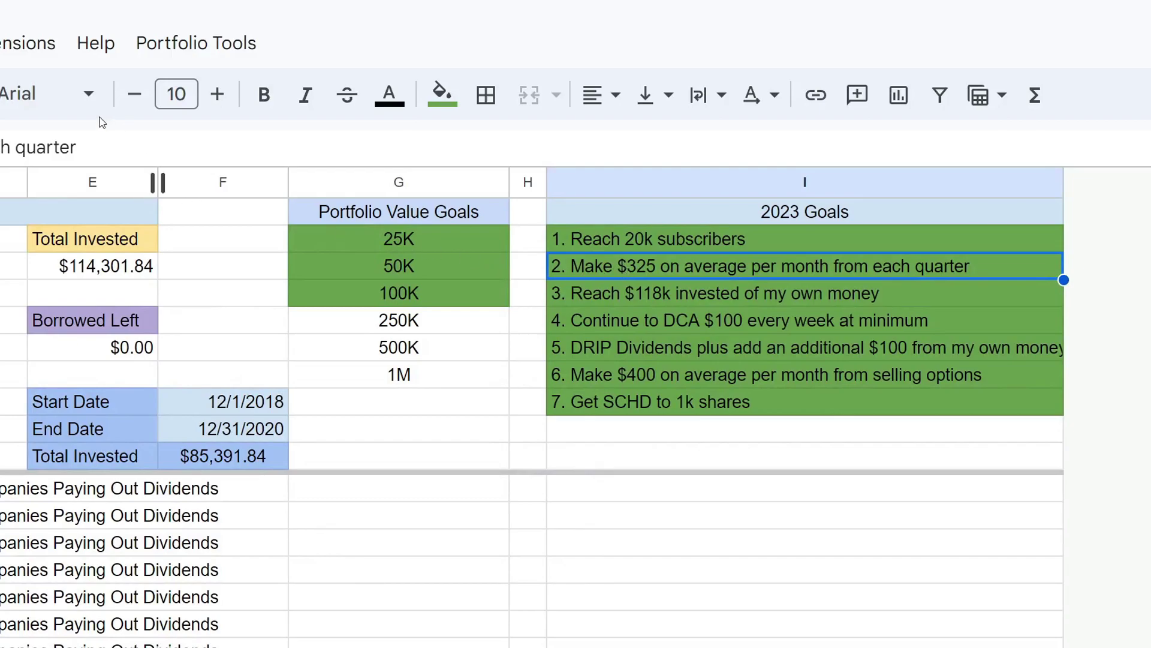
# Step: Fill goal 2, the $325 monthly average, light blue and confirm its new colour
pyautogui.click(442, 95)
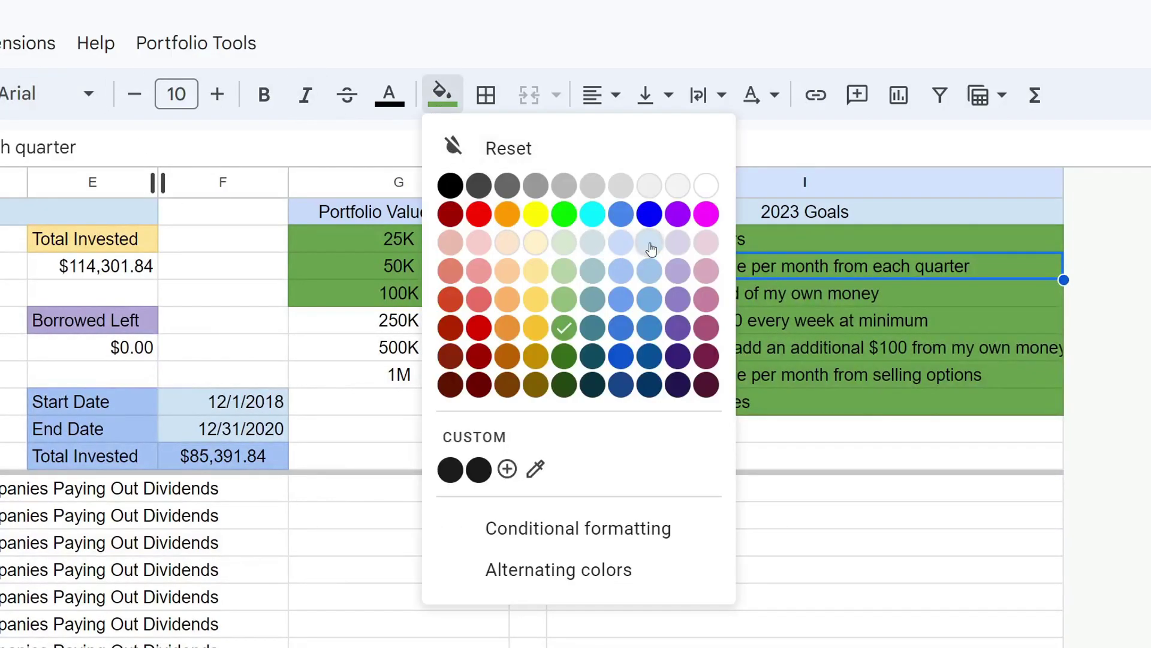
pyautogui.click(649, 242)
pyautogui.click(710, 311)
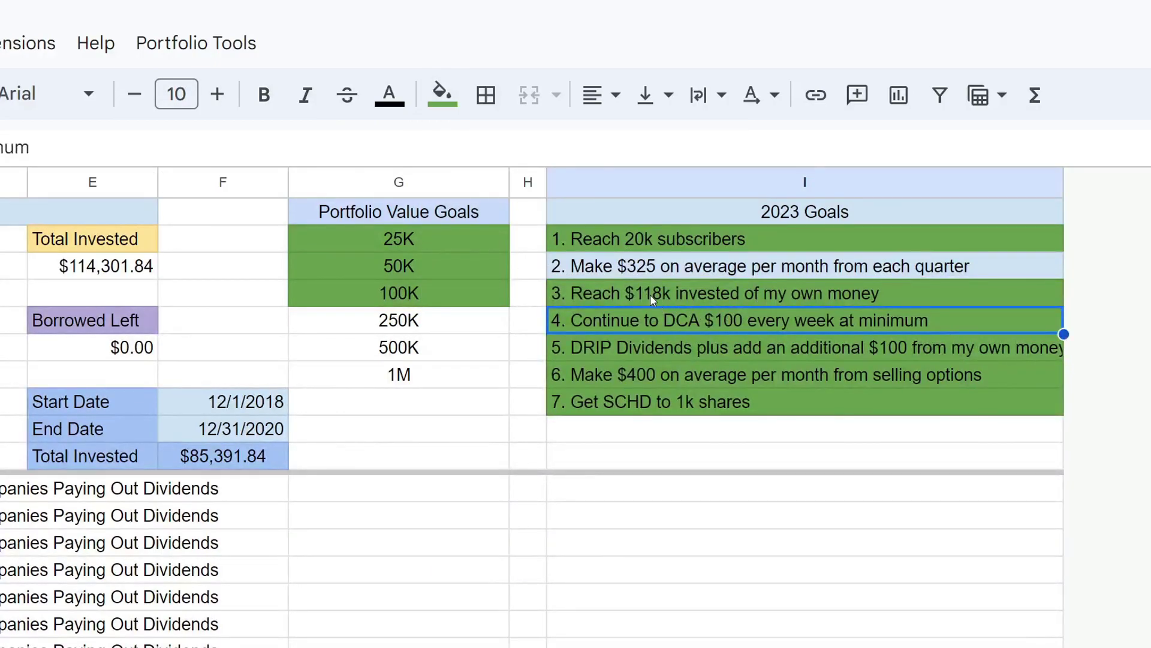
pyautogui.click(671, 271)
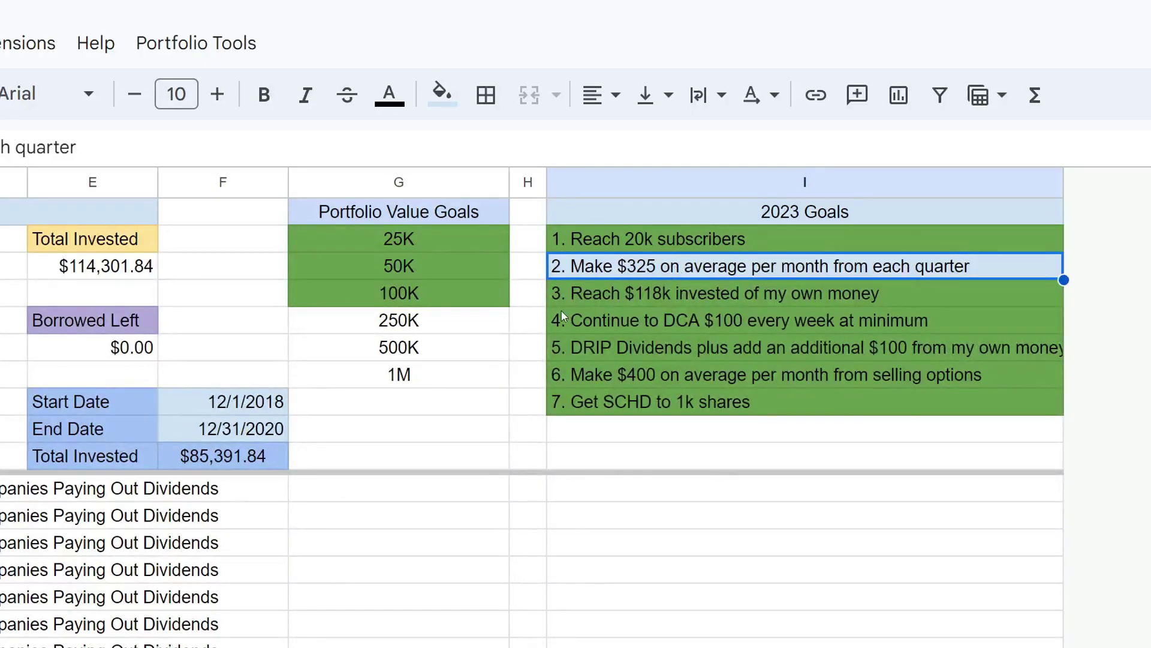
# Step: Review goals 3 through 7 and the $114,301.84 total invested figure
pyautogui.click(599, 293)
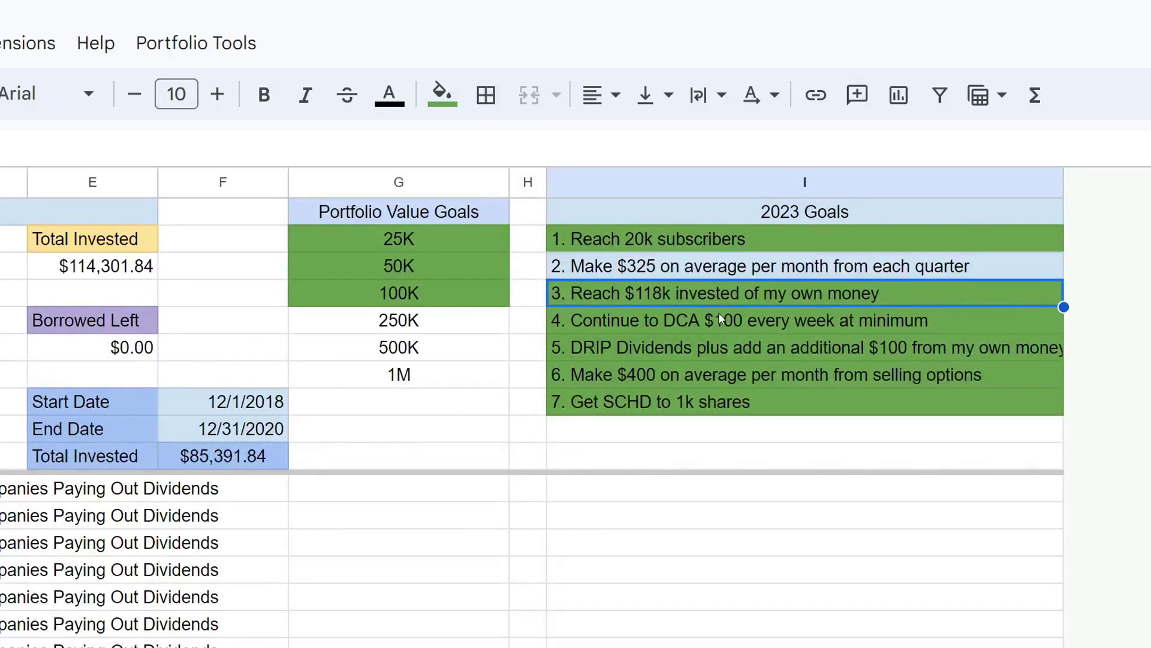
pyautogui.click(120, 270)
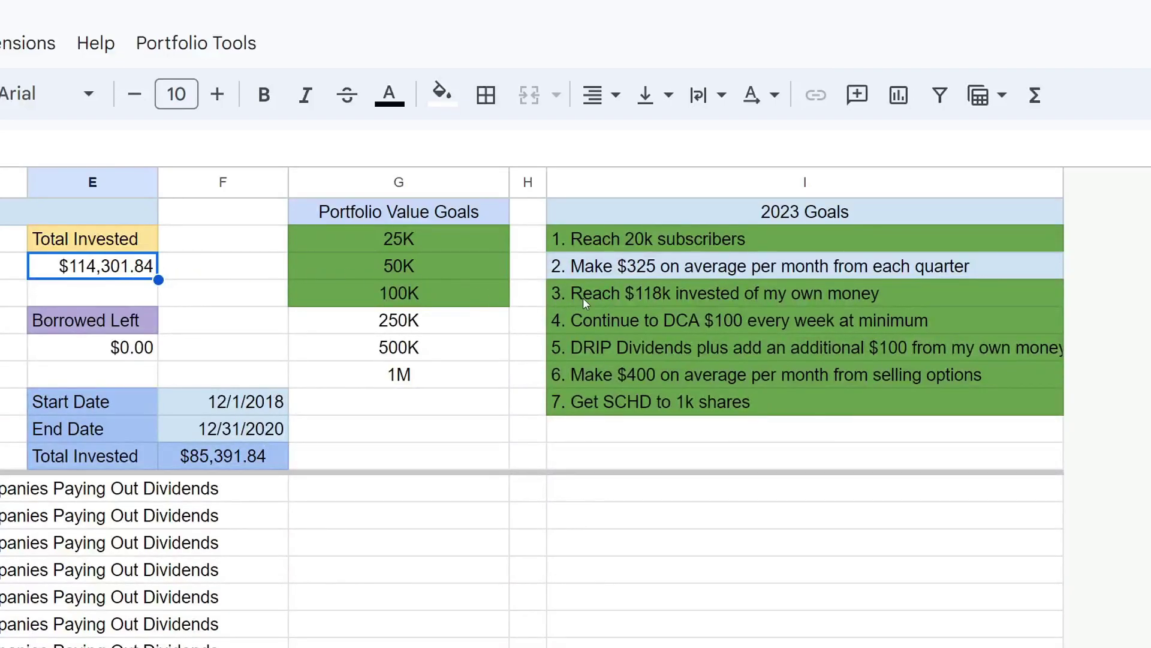
pyautogui.click(611, 312)
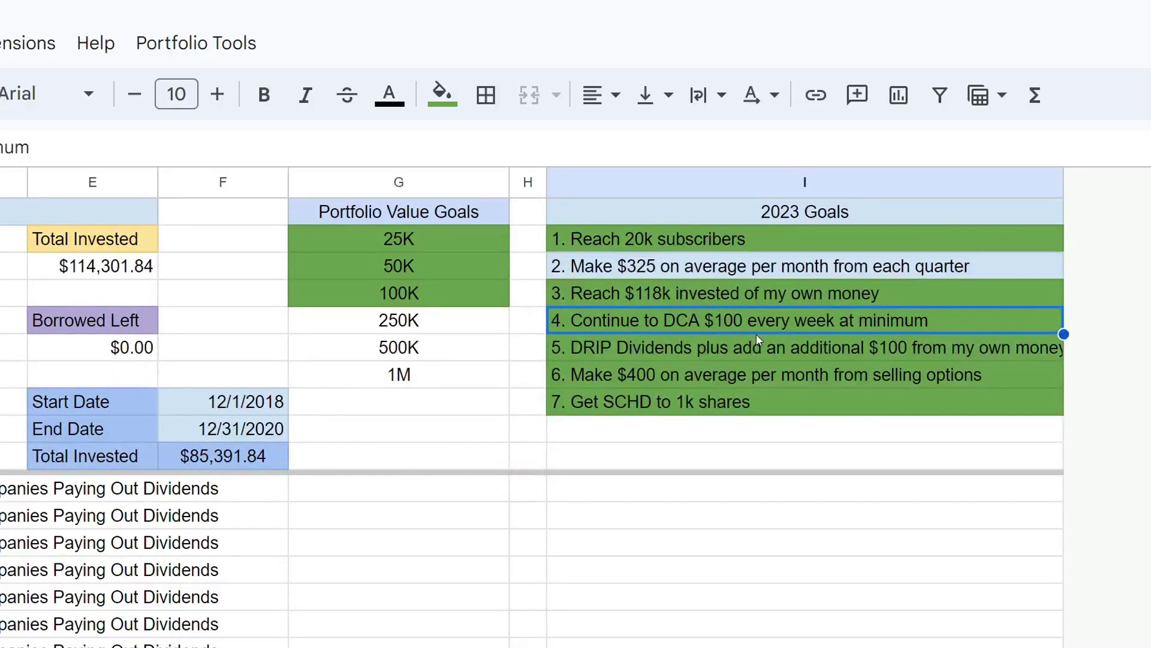
pyautogui.click(718, 357)
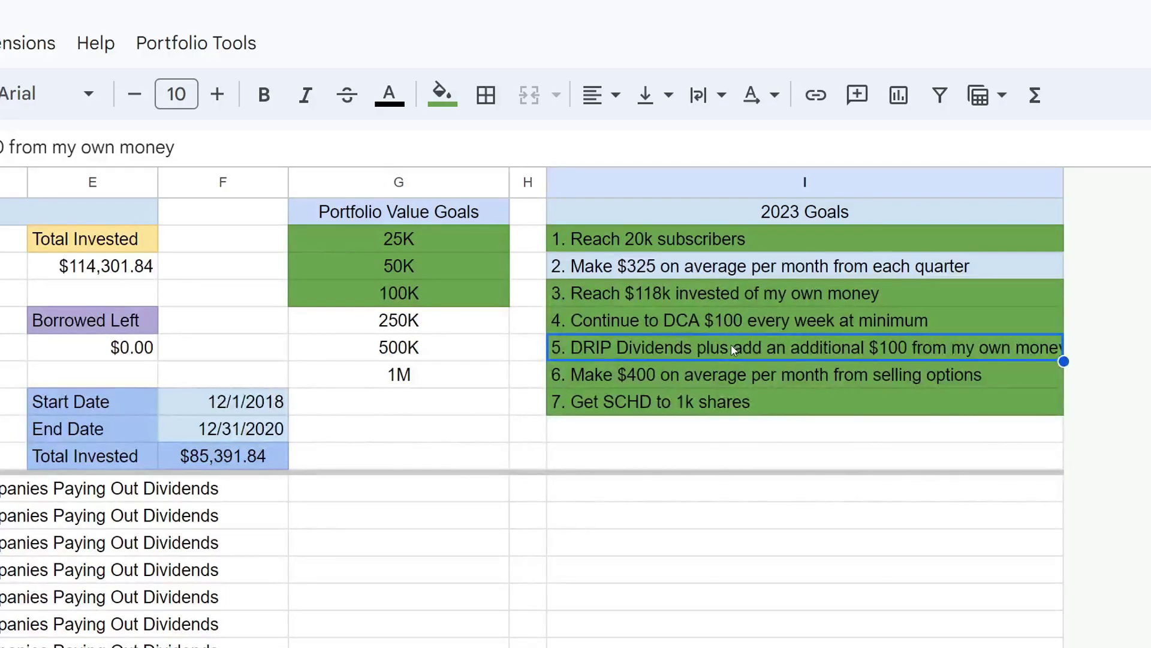
pyautogui.click(725, 379)
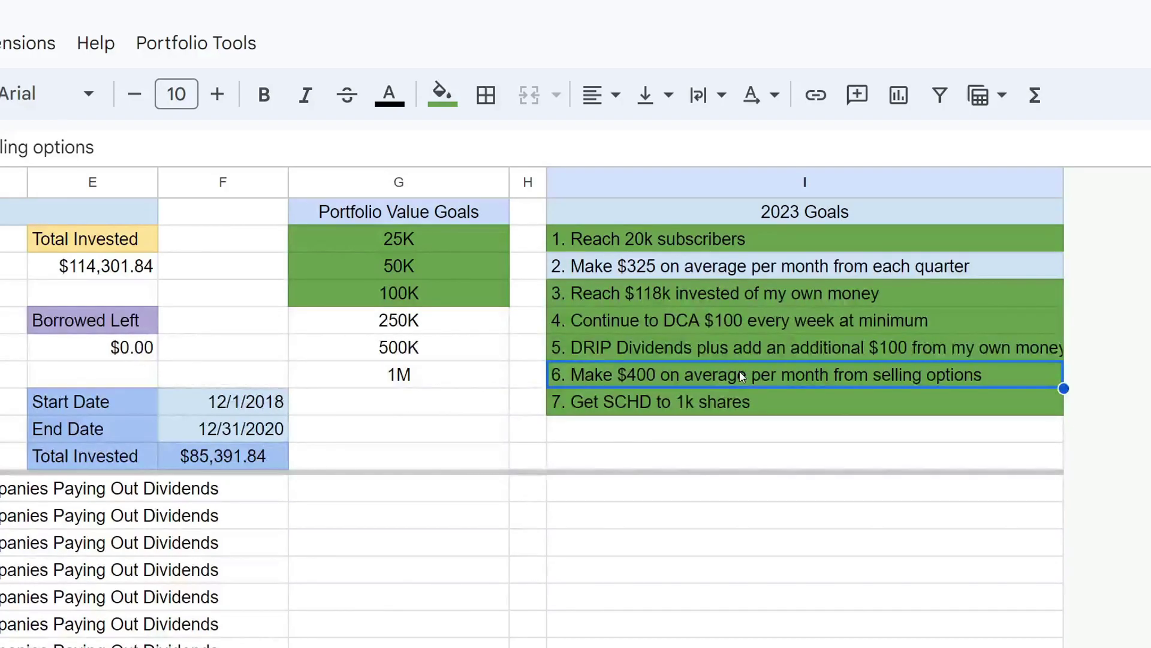
pyautogui.click(686, 399)
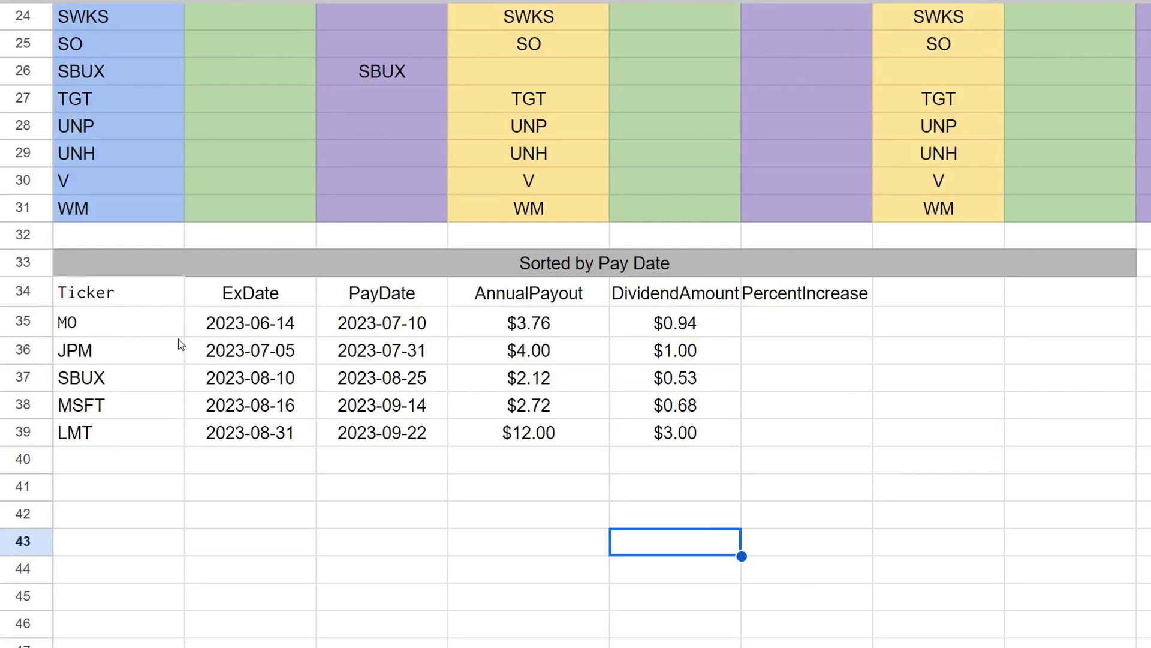
pyautogui.moveTo(174, 328); pyautogui.dragTo(423, 335)
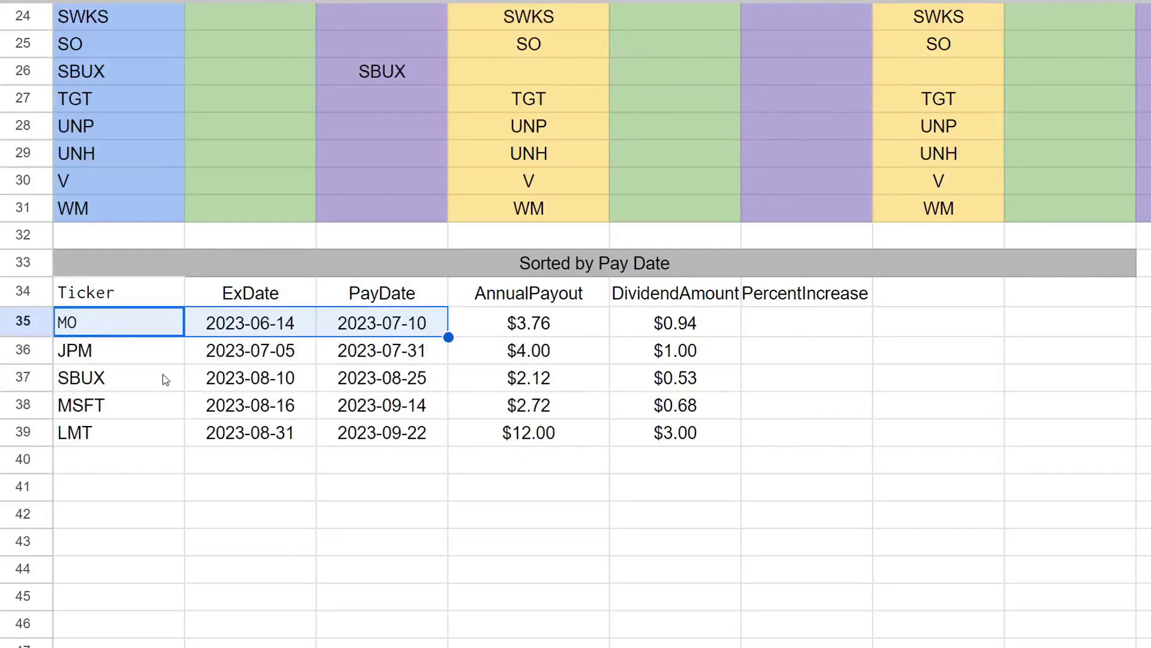
pyautogui.moveTo(159, 357); pyautogui.dragTo(409, 362)
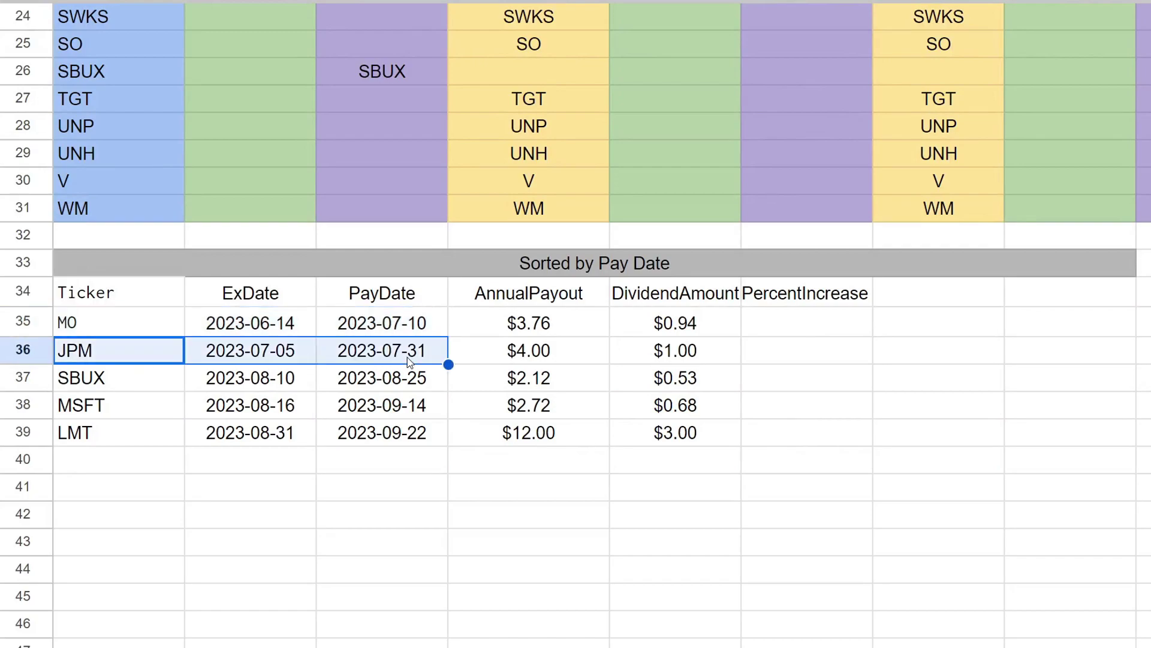
pyautogui.moveTo(107, 379); pyautogui.dragTo(399, 378)
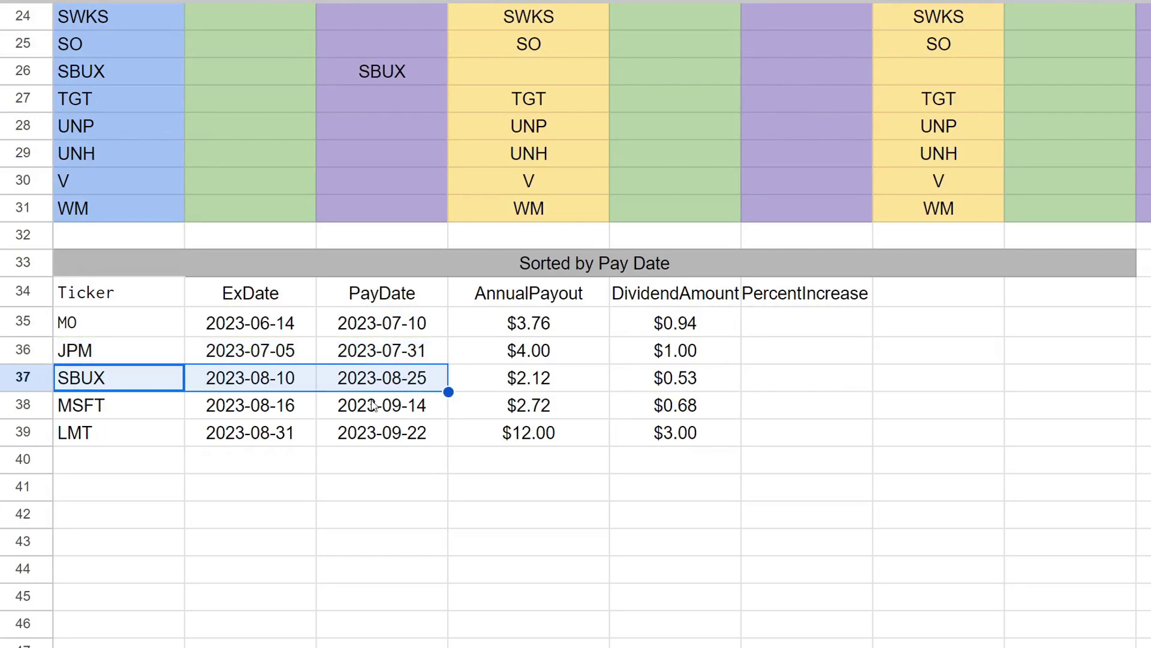
pyautogui.moveTo(138, 402); pyautogui.dragTo(384, 433)
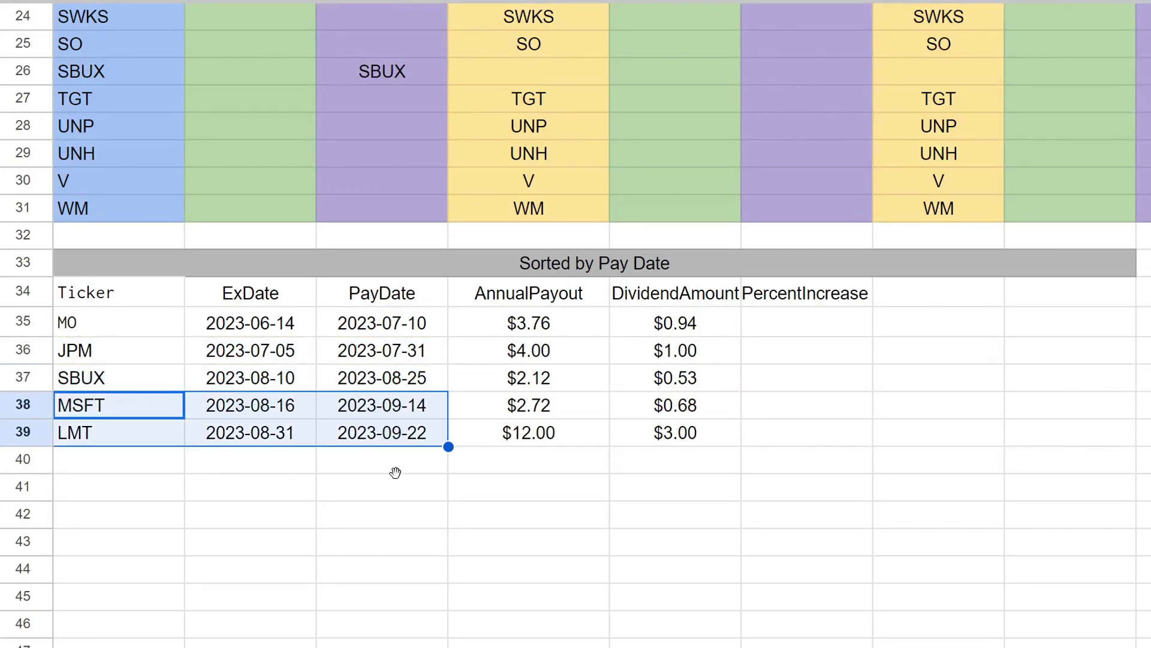
pyautogui.click(395, 472)
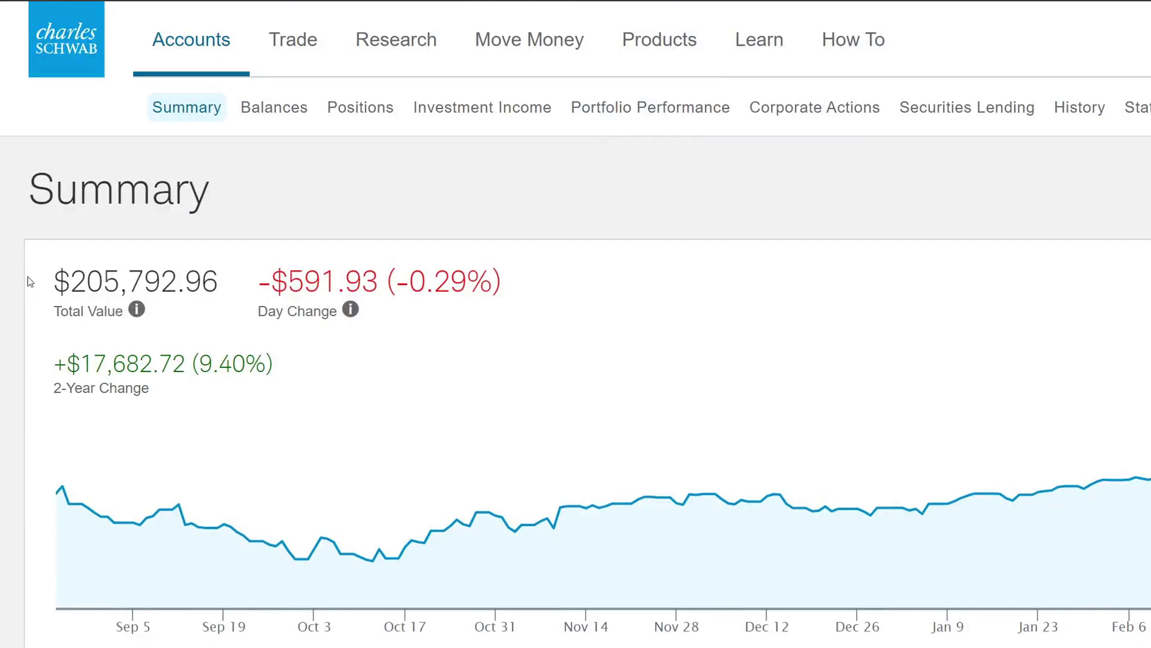
# Step: Highlight the Summary's total value and 2-year change figures, clearing each afterward
pyautogui.moveTo(52, 279); pyautogui.dragTo(509, 281)
pyautogui.click(244, 292)
pyautogui.click(303, 370)
pyautogui.moveTo(54, 364); pyautogui.dragTo(296, 365)
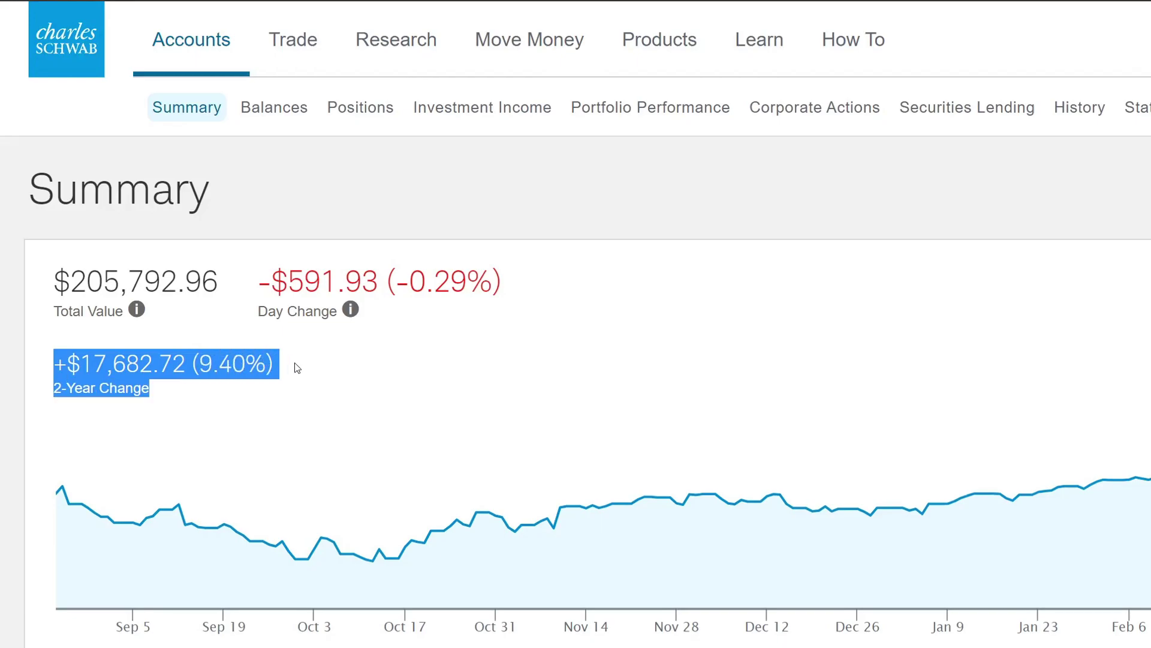
pyautogui.click(330, 380)
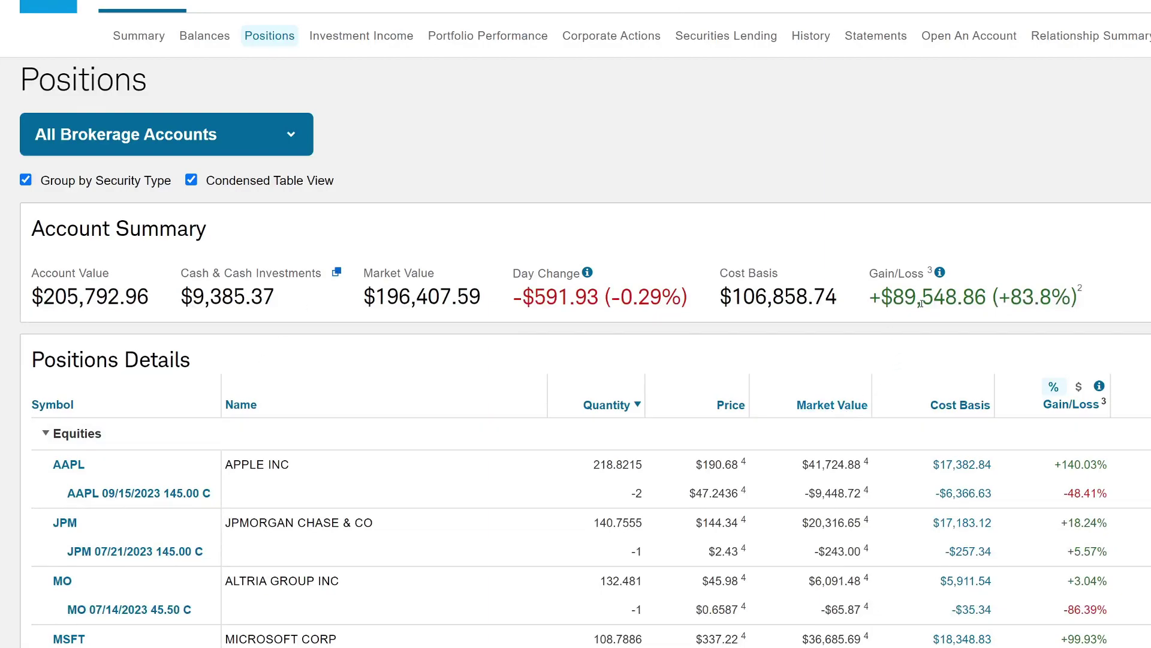
# Step: Highlight the overall gain/loss and the cash and cash investments amount
pyautogui.moveTo(870, 297); pyautogui.dragTo(1060, 301)
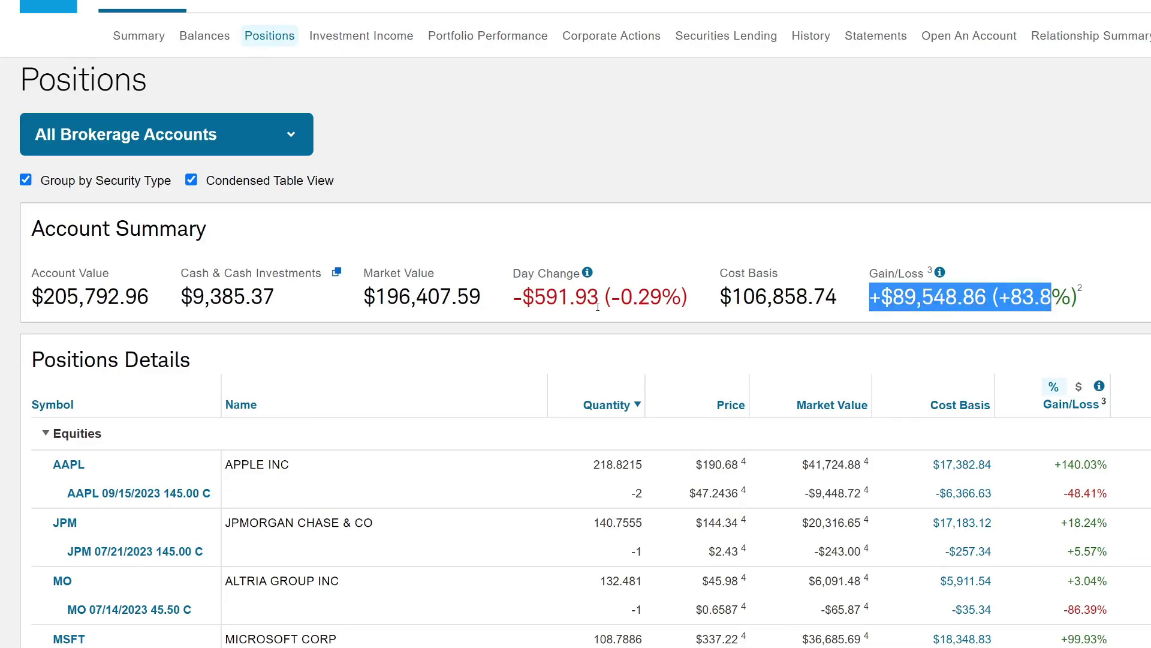
pyautogui.moveTo(174, 291); pyautogui.dragTo(288, 307)
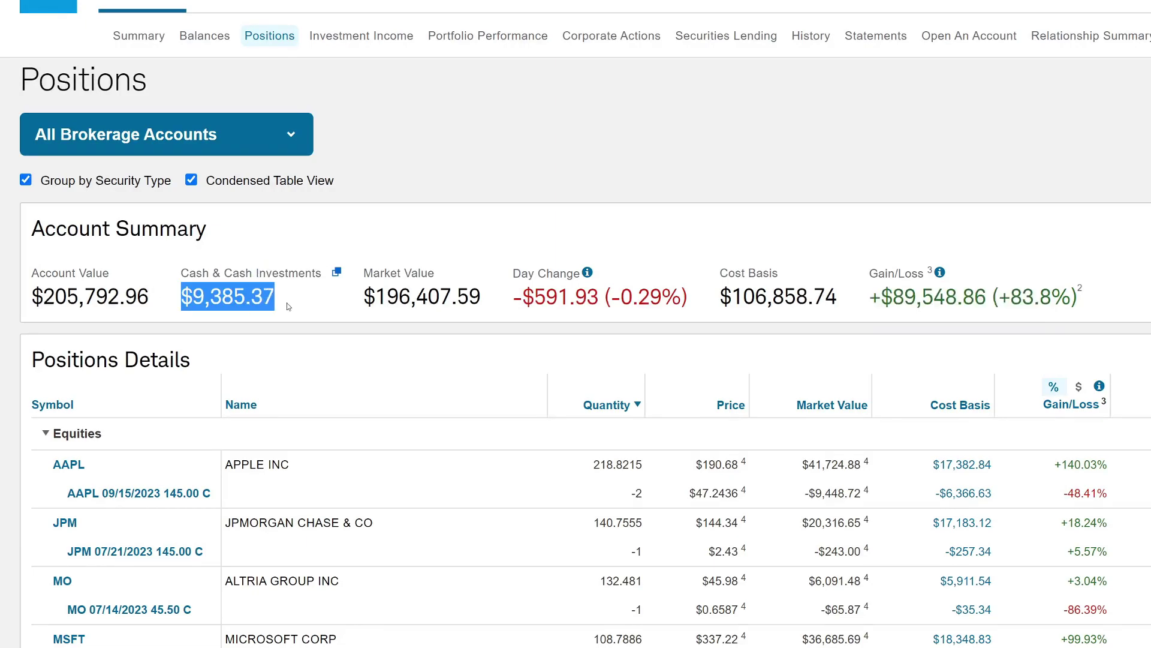
pyautogui.click(319, 302)
pyautogui.scroll(-5, 401, 385)
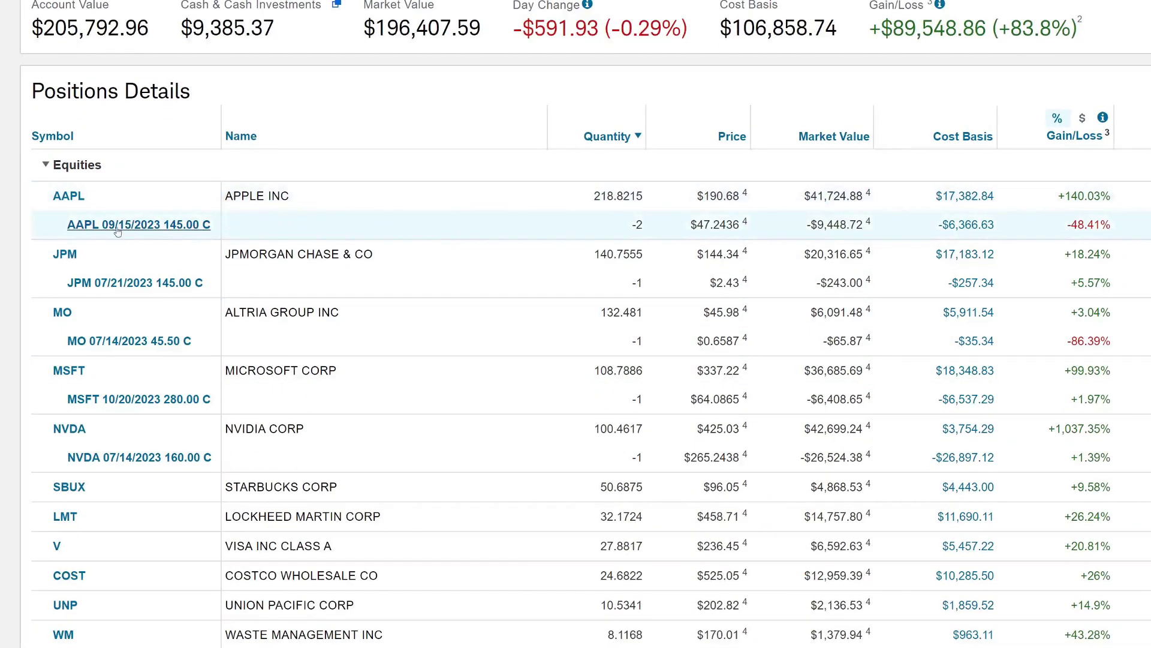
# Step: Point out the AAPL, JPM, MO, MSFT and NVDA call options and holdings SBUX through WM
pyautogui.moveTo(60, 223); pyautogui.dragTo(211, 220)
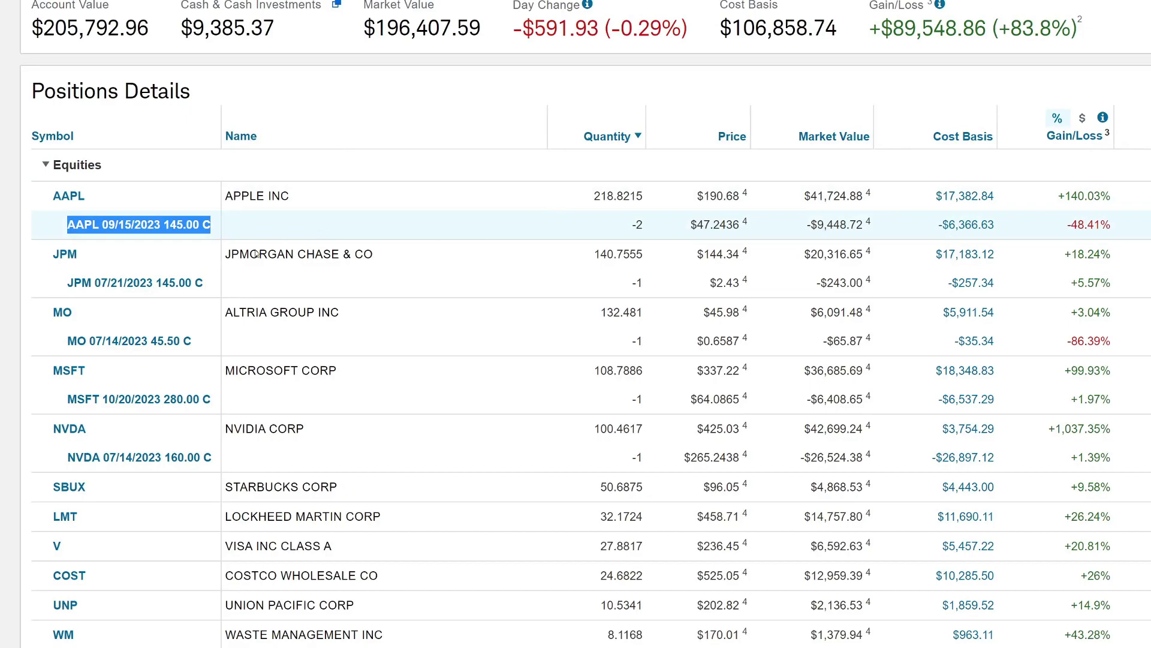
pyautogui.moveTo(62, 282); pyautogui.dragTo(237, 277)
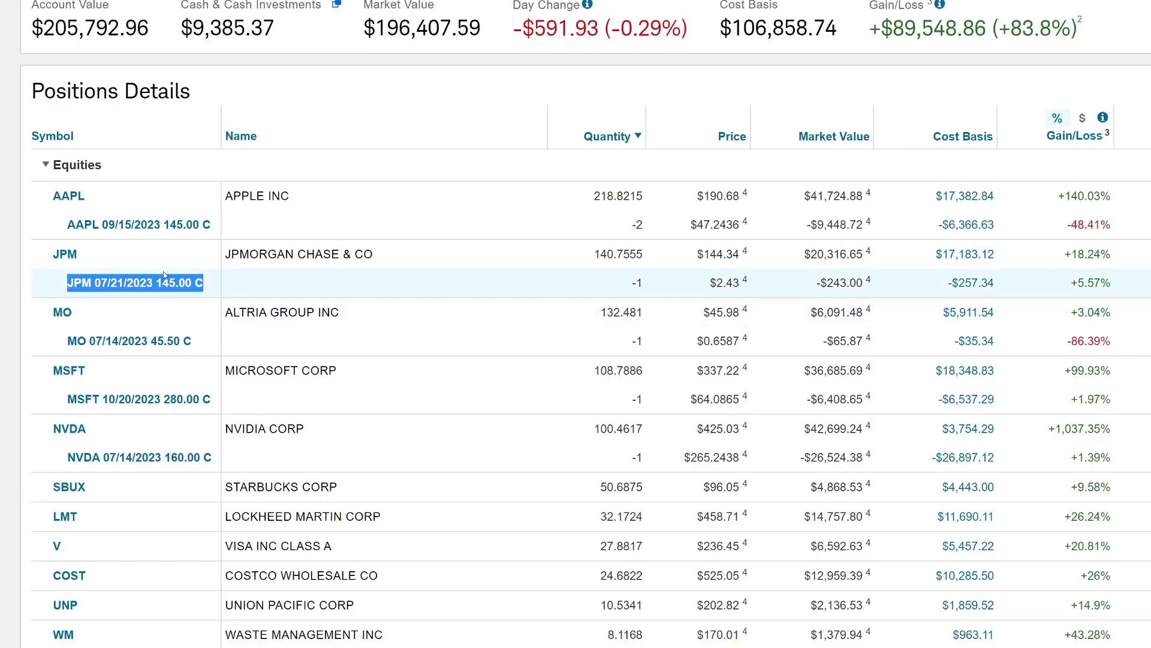
pyautogui.moveTo(61, 341); pyautogui.dragTo(247, 341)
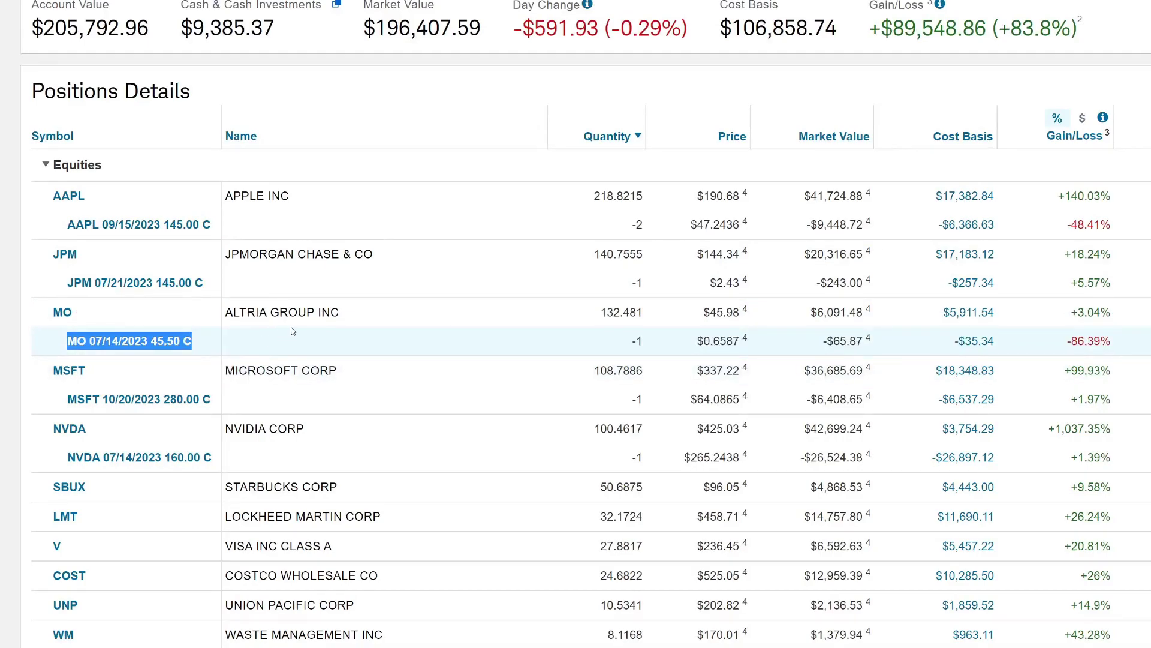
pyautogui.moveTo(57, 390); pyautogui.dragTo(257, 395)
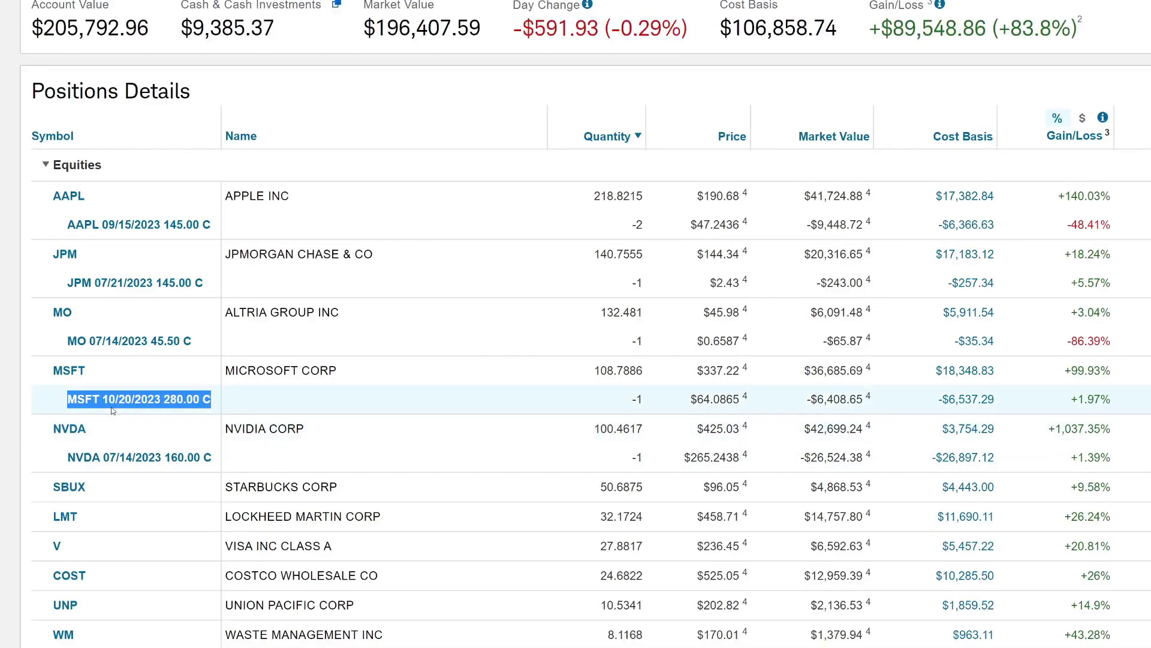
pyautogui.moveTo(59, 457); pyautogui.dragTo(234, 459)
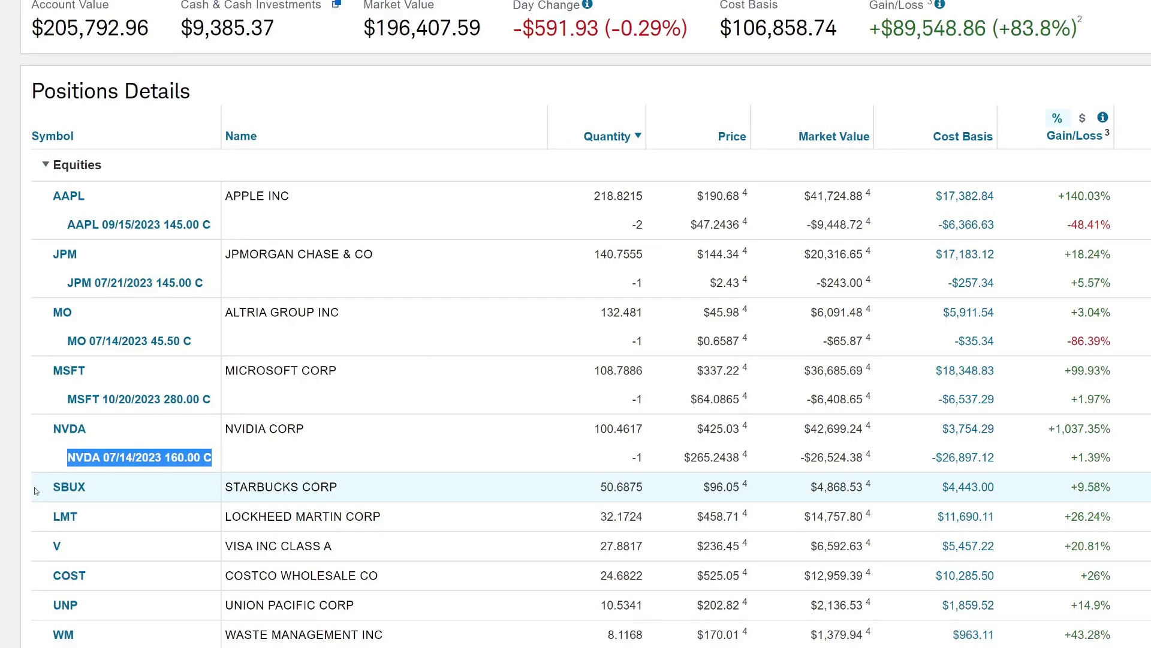
pyautogui.moveTo(35, 487); pyautogui.dragTo(73, 637)
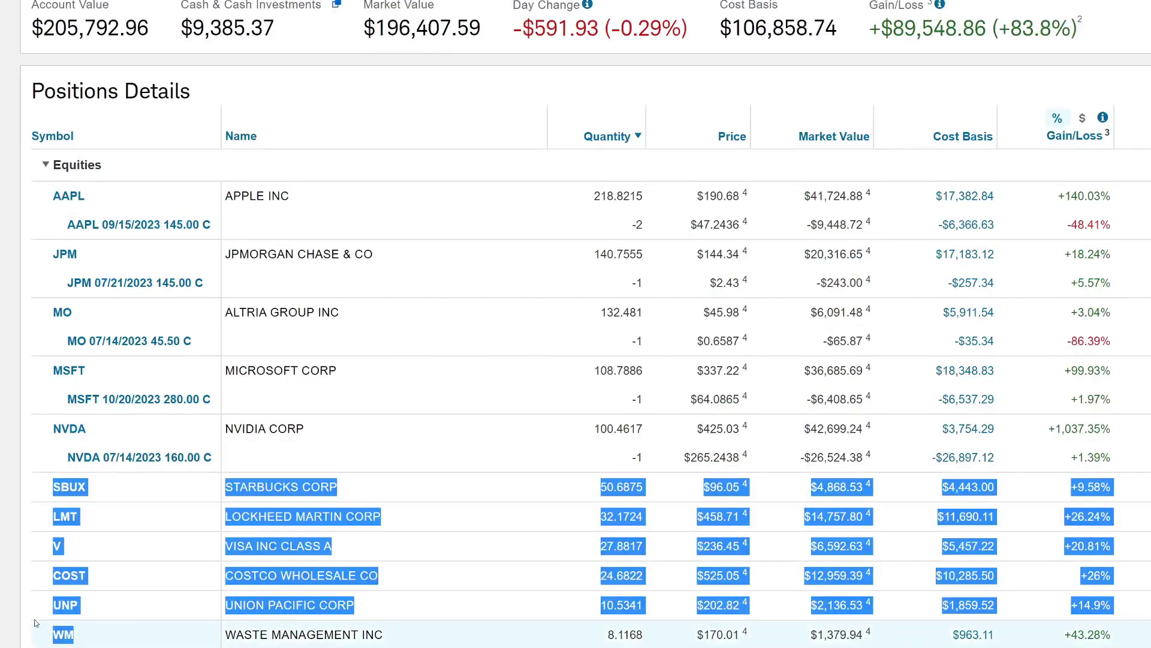
pyautogui.click(75, 636)
# Step: Highlight the SCHD share quantity and its two put option rows
pyautogui.scroll(-3, 84, 585)
pyautogui.scroll(-2, 84, 590)
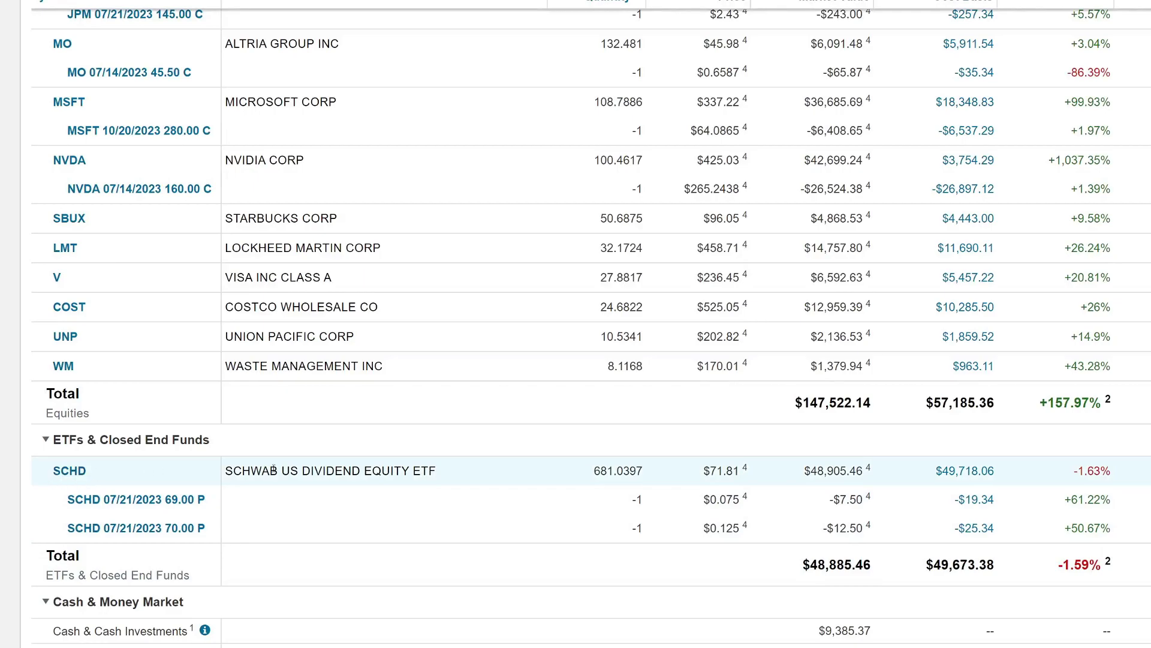
pyautogui.moveTo(590, 468); pyautogui.dragTo(630, 475)
pyautogui.click(678, 477)
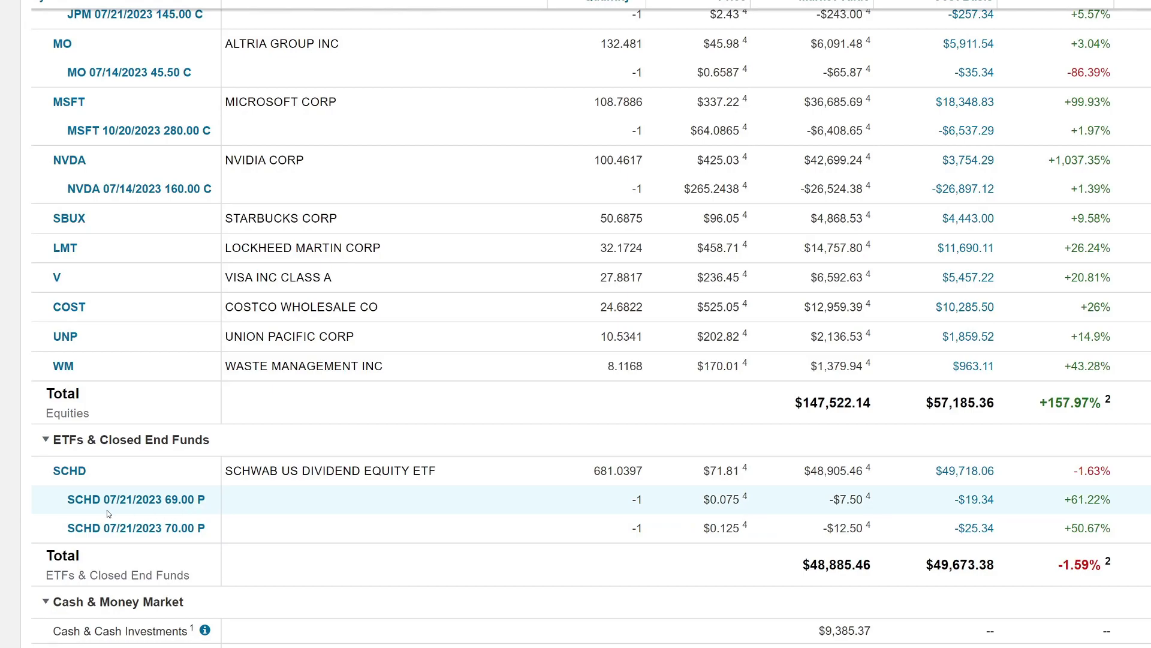
pyautogui.moveTo(46, 506); pyautogui.dragTo(290, 534)
pyautogui.click(289, 533)
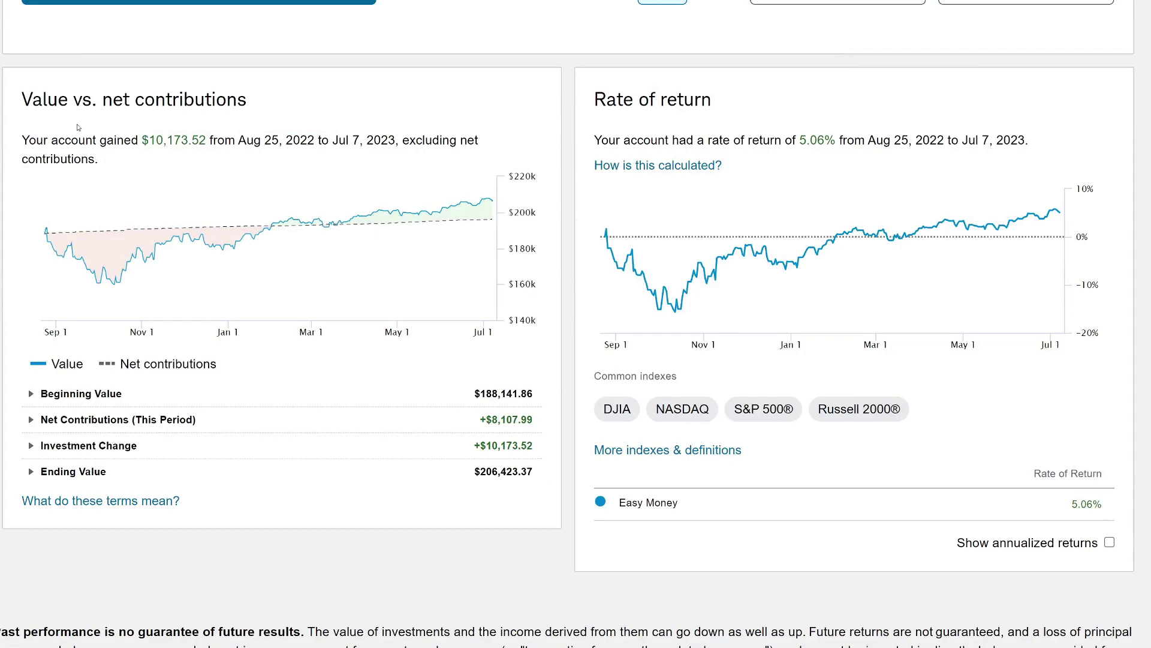
# Step: Highlight the $10,173.52 gain, its period sentence and the 5.06% rate of return
pyautogui.moveTo(142, 140); pyautogui.dragTo(211, 140)
pyautogui.tripleClick(247, 160)
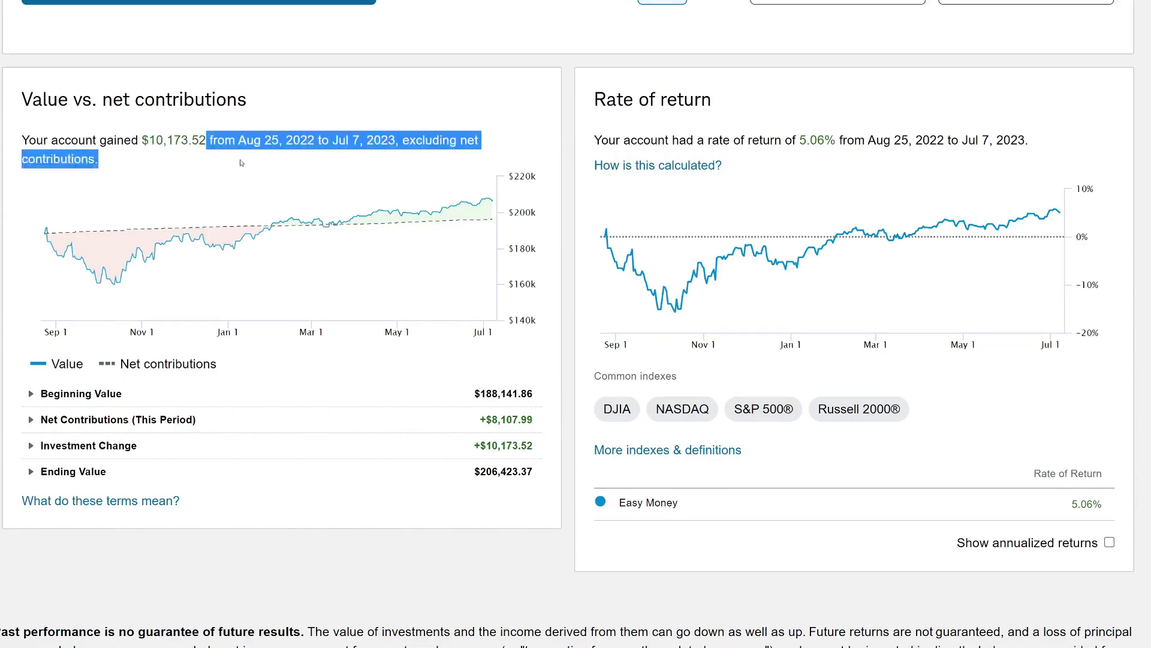
pyautogui.click(319, 206)
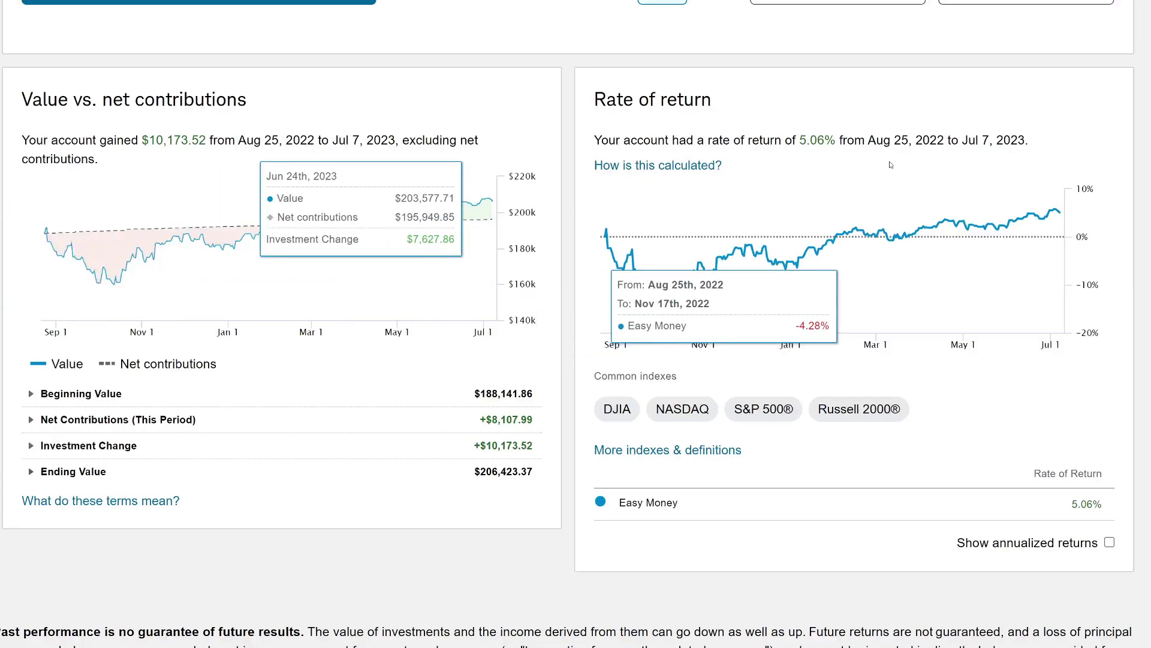
pyautogui.moveTo(595, 139); pyautogui.dragTo(995, 205)
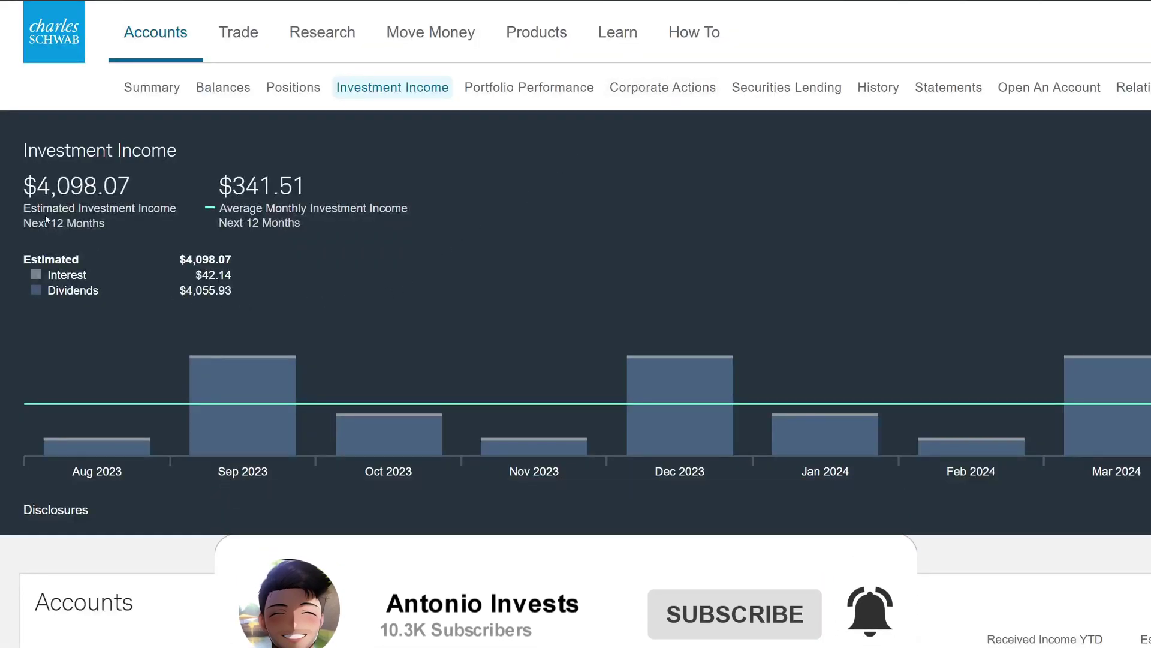
# Step: Highlight the 12-month estimated income and $341.51 monthly average, then read the monthly income bars
pyautogui.moveTo(24, 186); pyautogui.dragTo(143, 189)
pyautogui.click(184, 196)
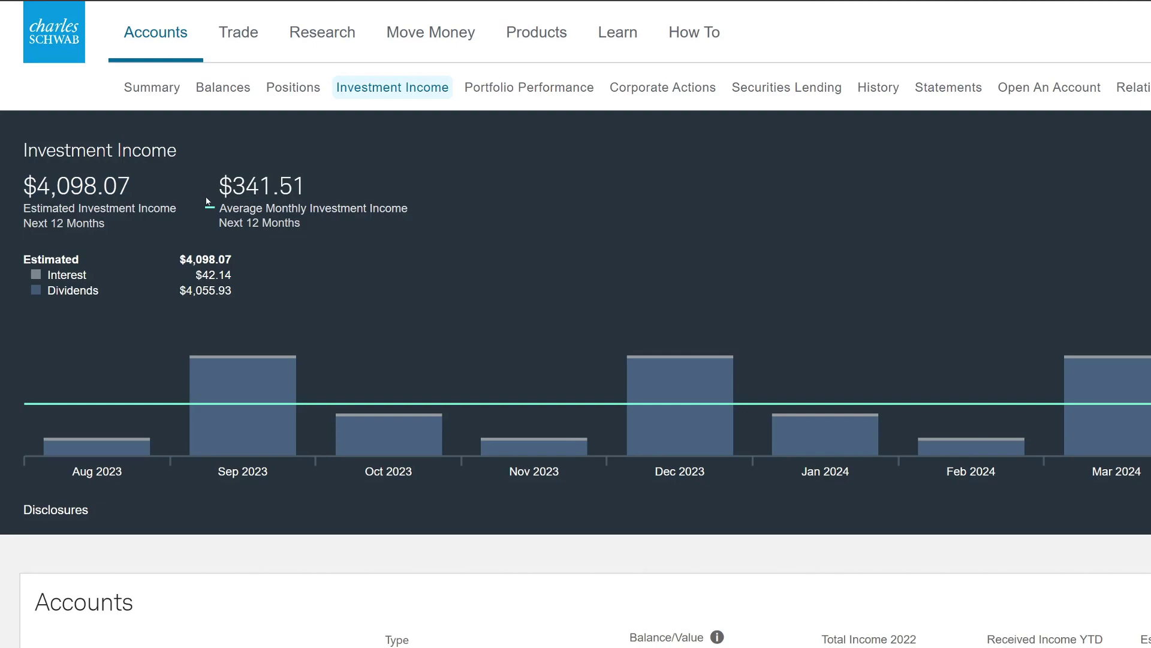
pyautogui.moveTo(217, 186); pyautogui.dragTo(334, 189)
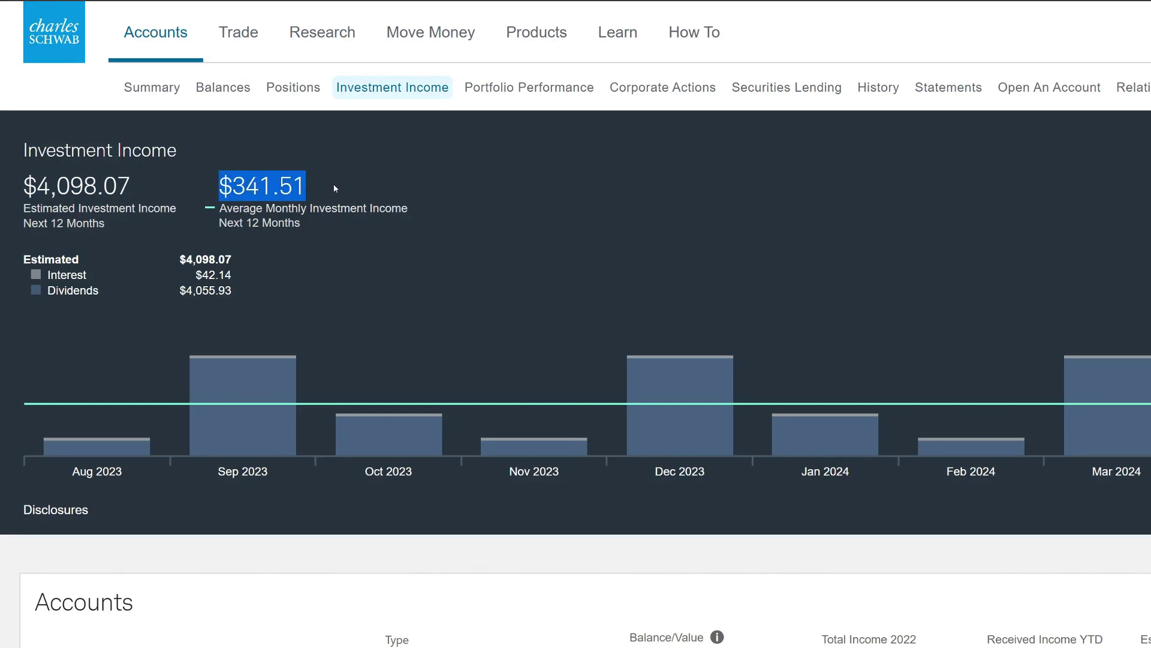
pyautogui.click(90, 367)
pyautogui.moveTo(68, 440)
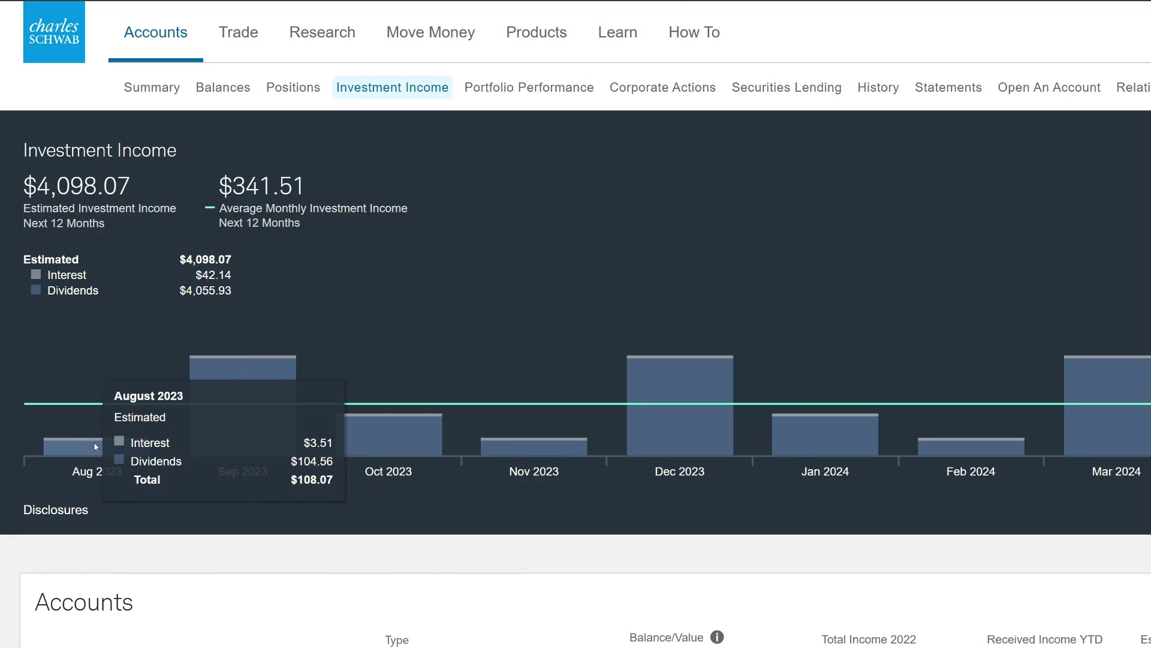
pyautogui.moveTo(224, 361)
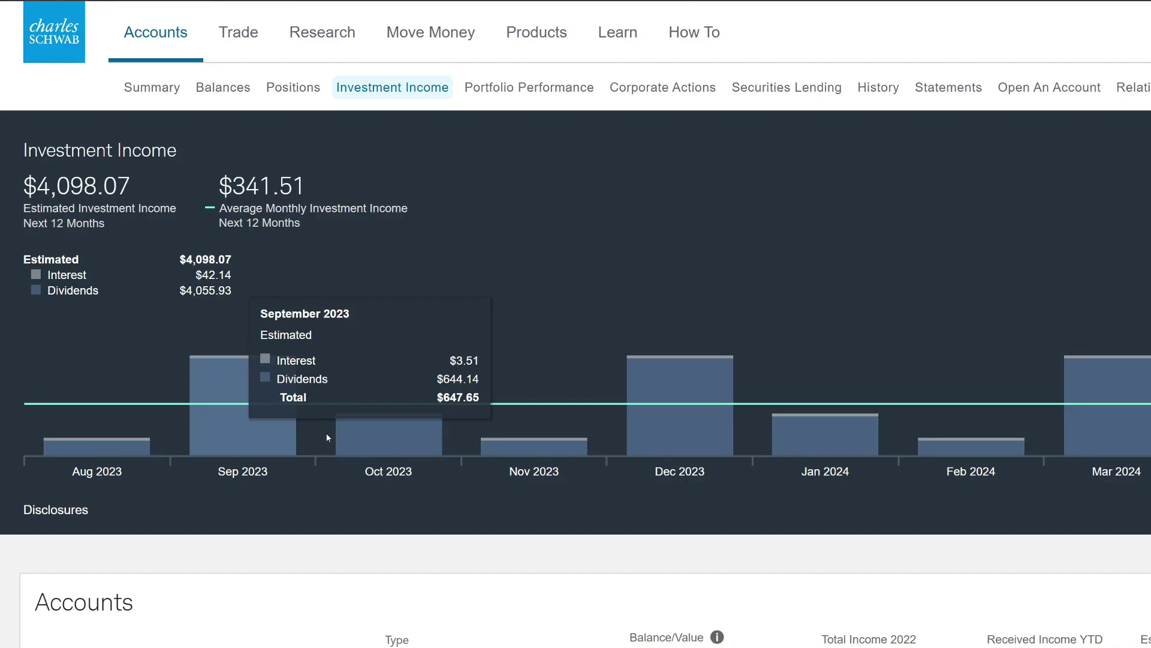
pyautogui.moveTo(385, 447)
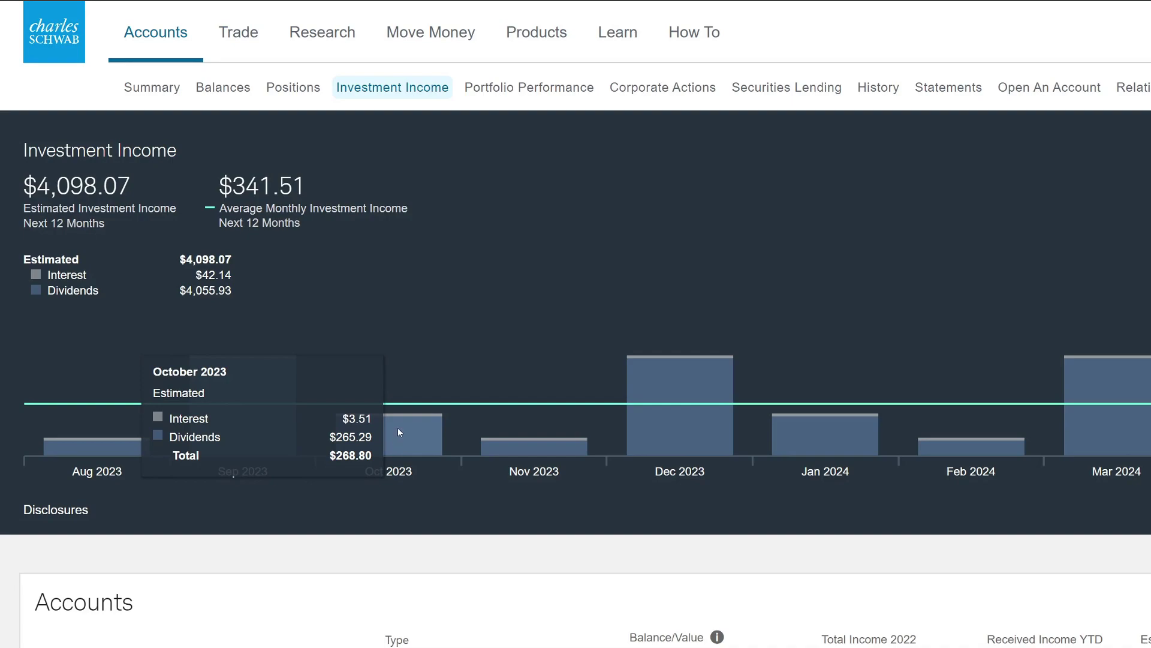
pyautogui.moveTo(226, 441)
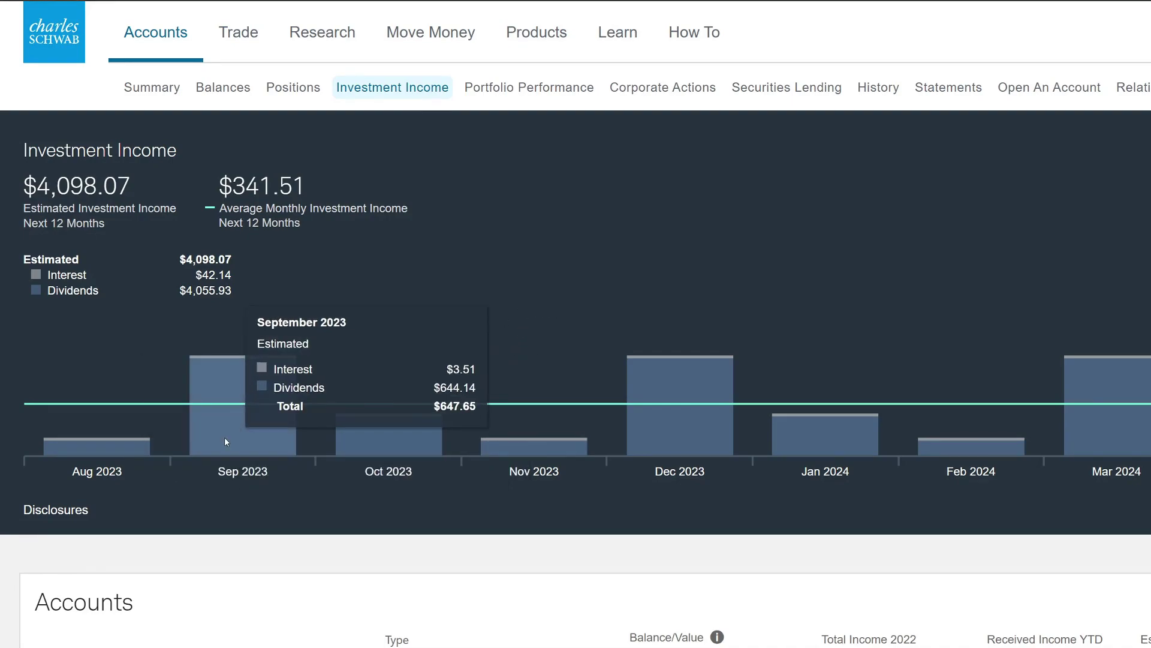
pyautogui.moveTo(468, 420)
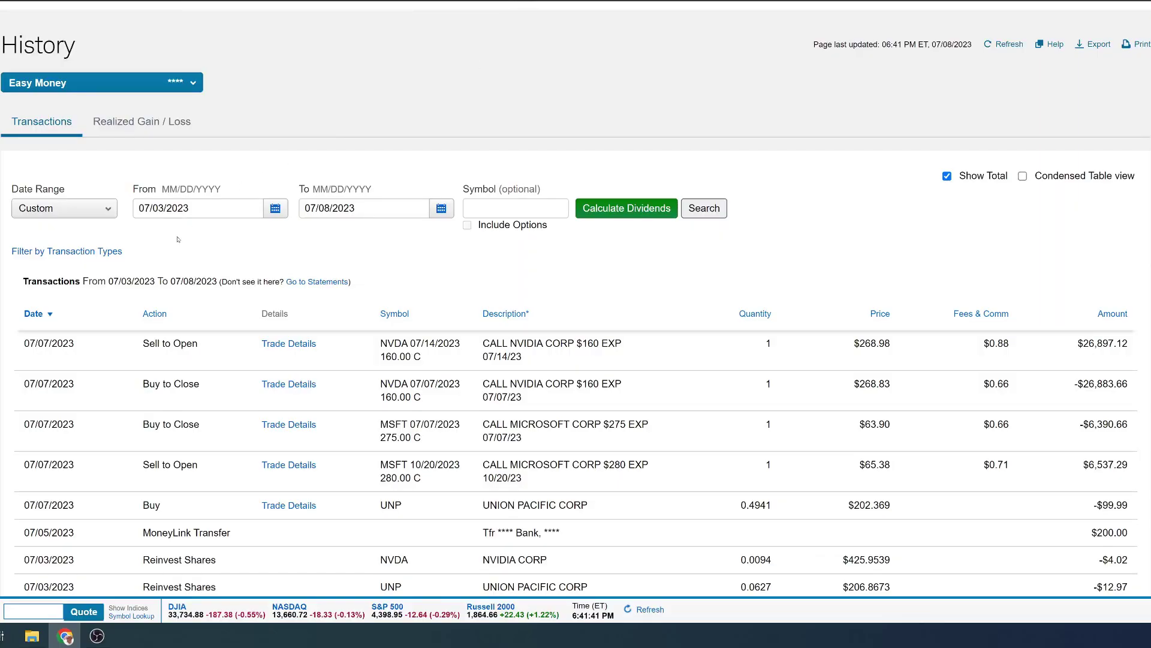
pyautogui.click(275, 208)
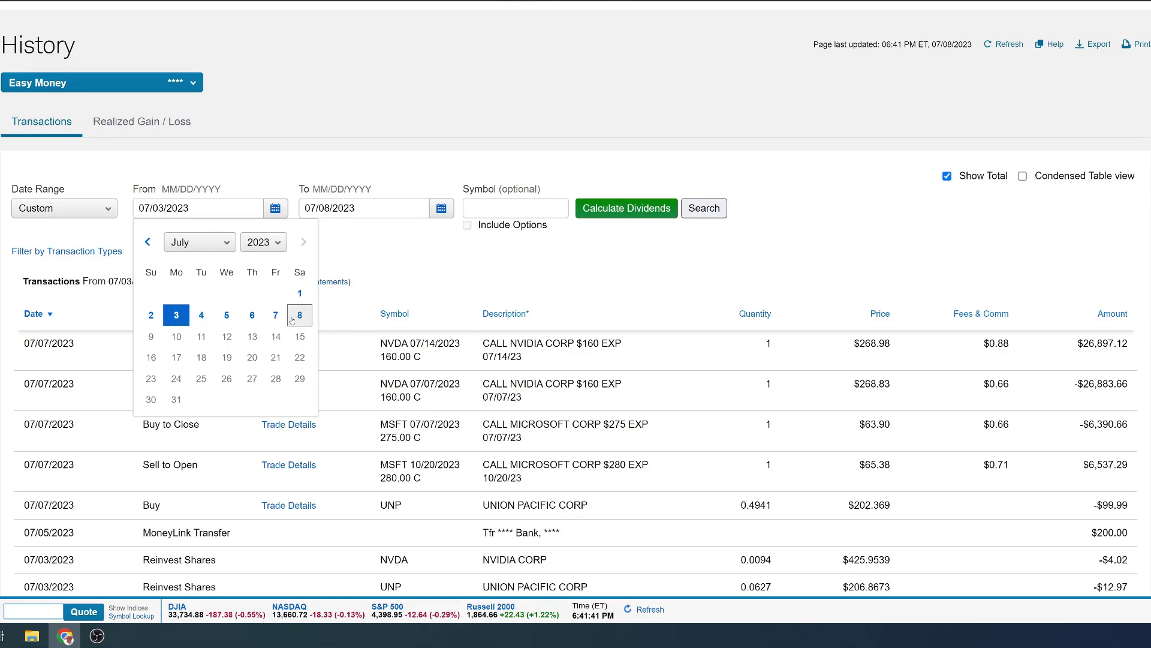
pyautogui.click(417, 281)
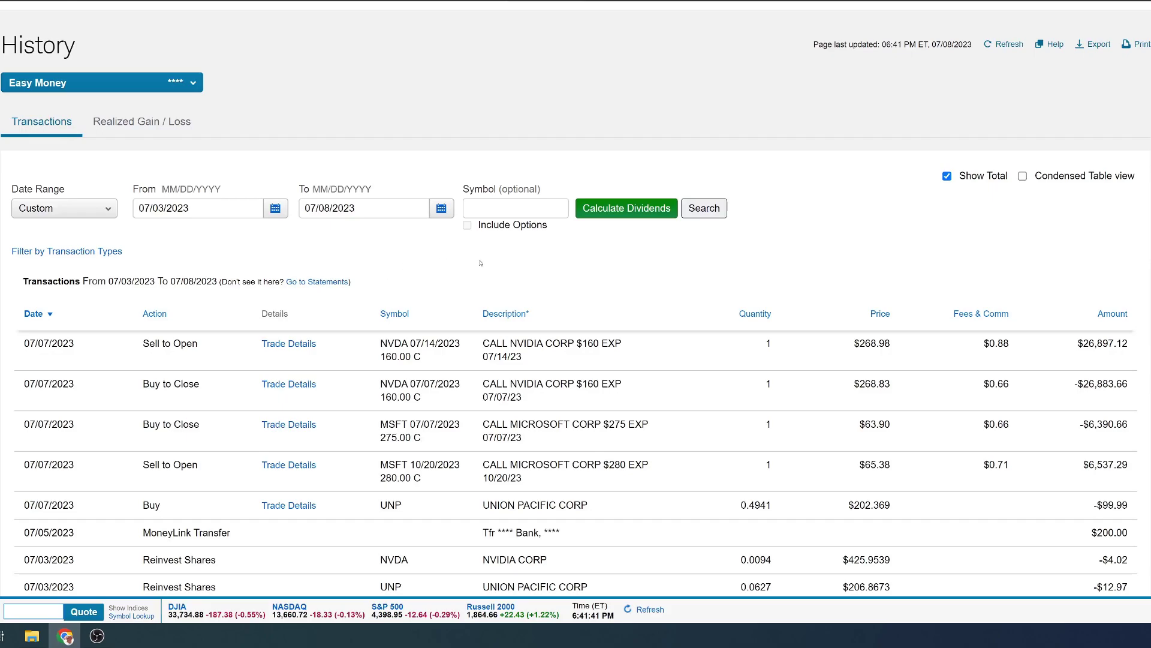
pyautogui.scroll(-5, 480, 263)
pyautogui.scroll(2, 415, 372)
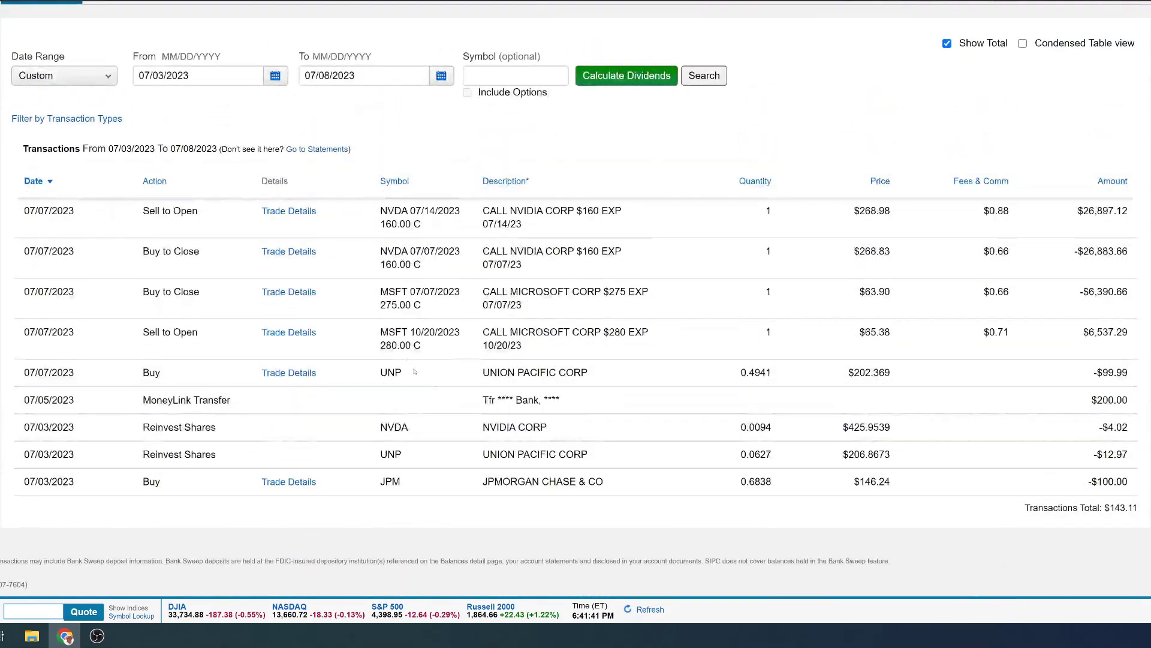
pyautogui.moveTo(24, 481); pyautogui.dragTo(75, 486)
pyautogui.moveTo(1087, 483); pyautogui.dragTo(1130, 483)
pyautogui.moveTo(739, 488); pyautogui.dragTo(776, 485)
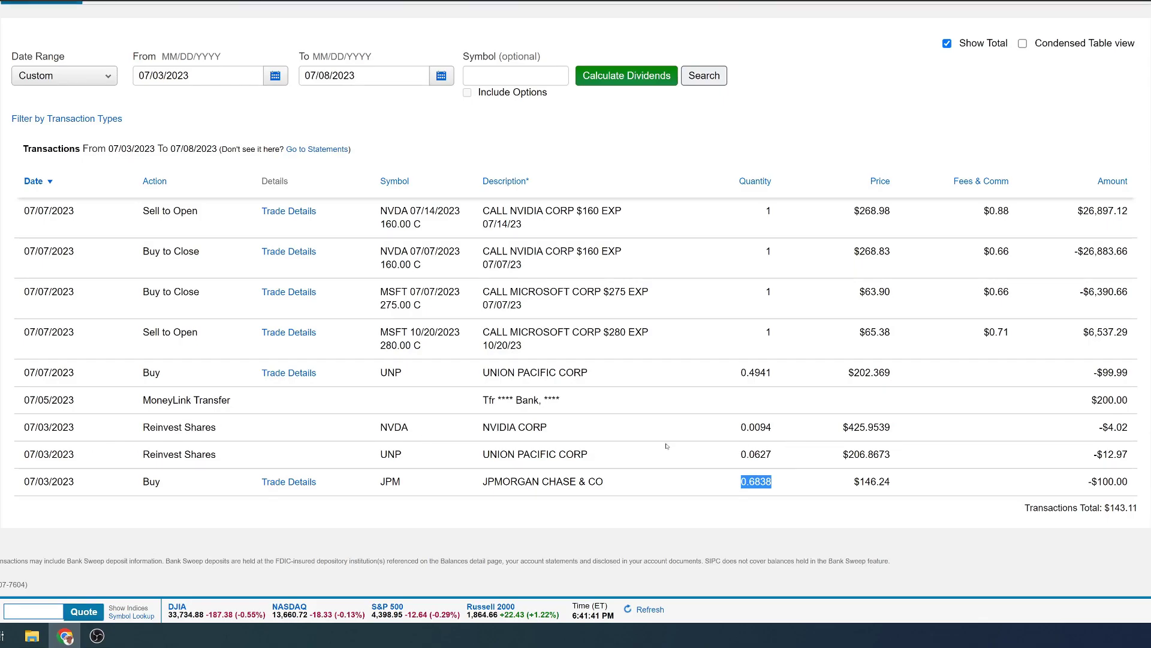
pyautogui.moveTo(367, 454); pyautogui.dragTo(629, 458)
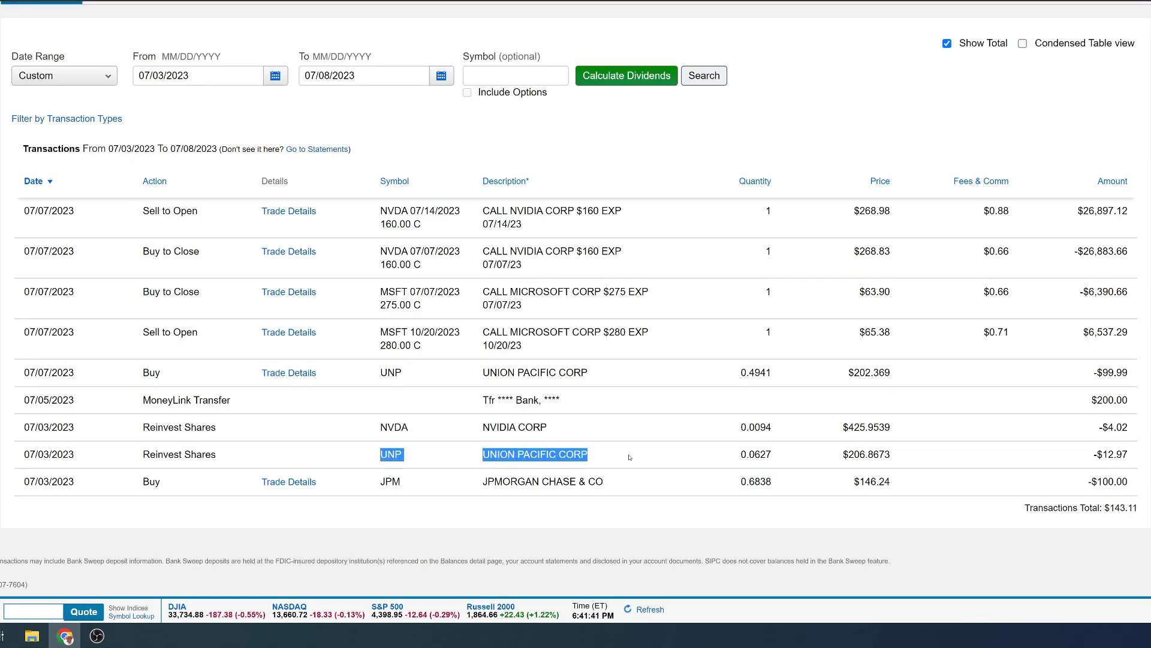
pyautogui.moveTo(351, 422); pyautogui.dragTo(603, 431)
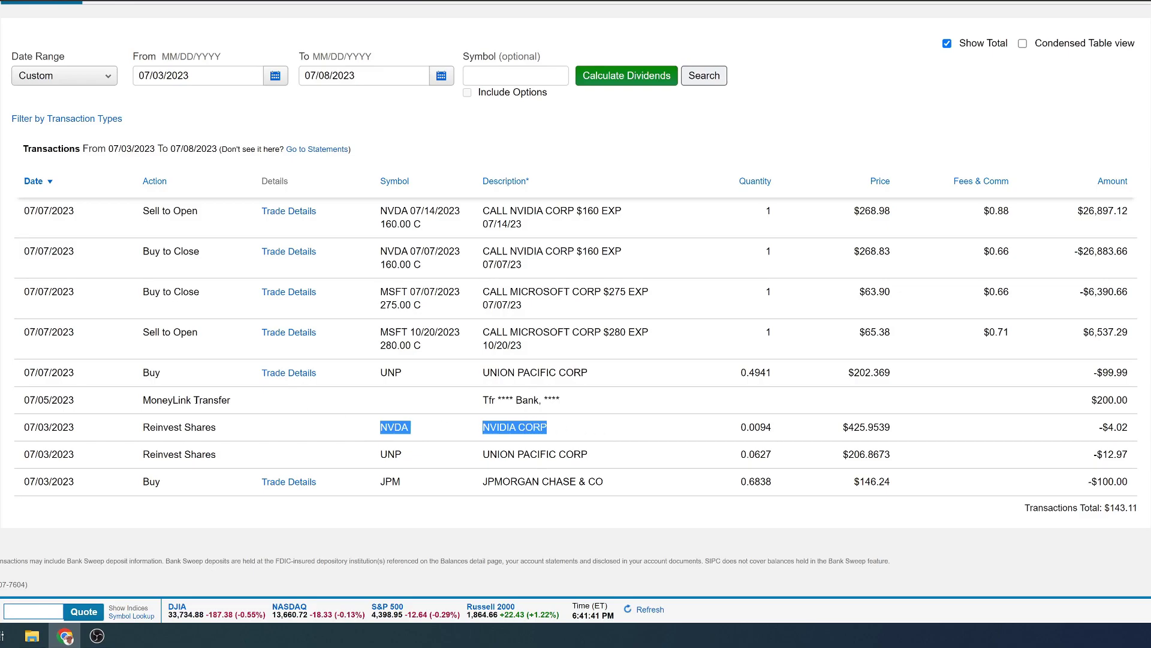
pyautogui.click(57, 396)
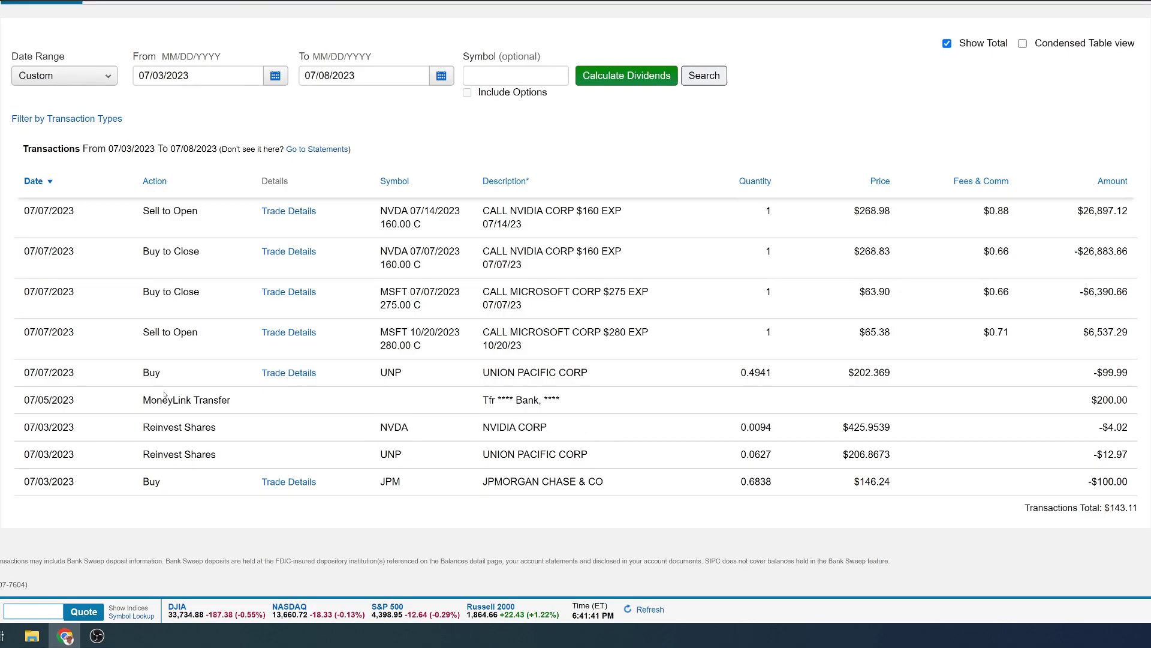
pyautogui.moveTo(1087, 401); pyautogui.dragTo(1143, 405)
pyautogui.moveTo(1079, 370); pyautogui.dragTo(1131, 372)
pyautogui.moveTo(380, 372); pyautogui.dragTo(590, 373)
pyautogui.moveTo(740, 373); pyautogui.dragTo(775, 378)
pyautogui.click(794, 379)
pyautogui.scroll(1, 804, 371)
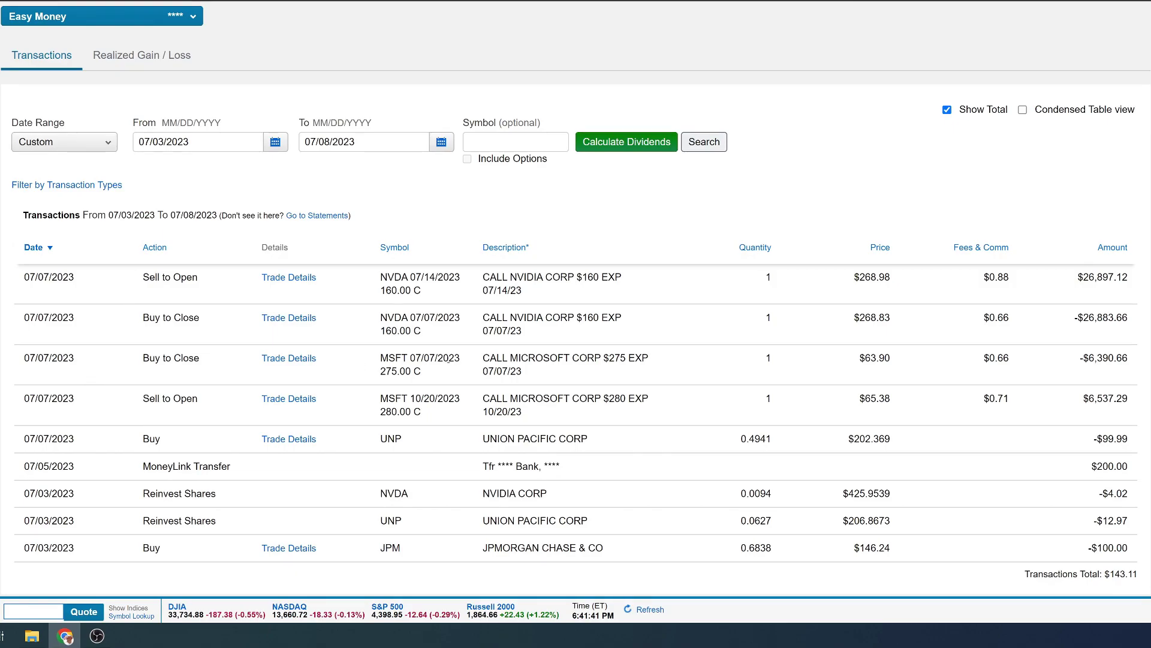
pyautogui.moveTo(380, 358); pyautogui.dragTo(649, 360)
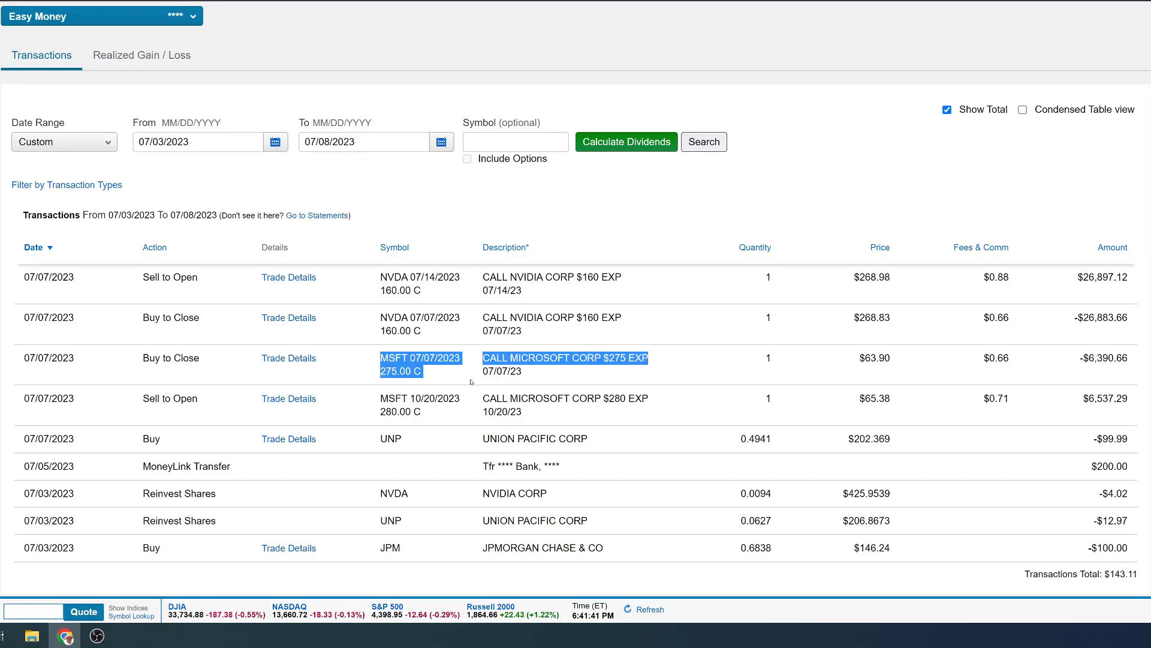
pyautogui.moveTo(482, 374); pyautogui.dragTo(641, 377)
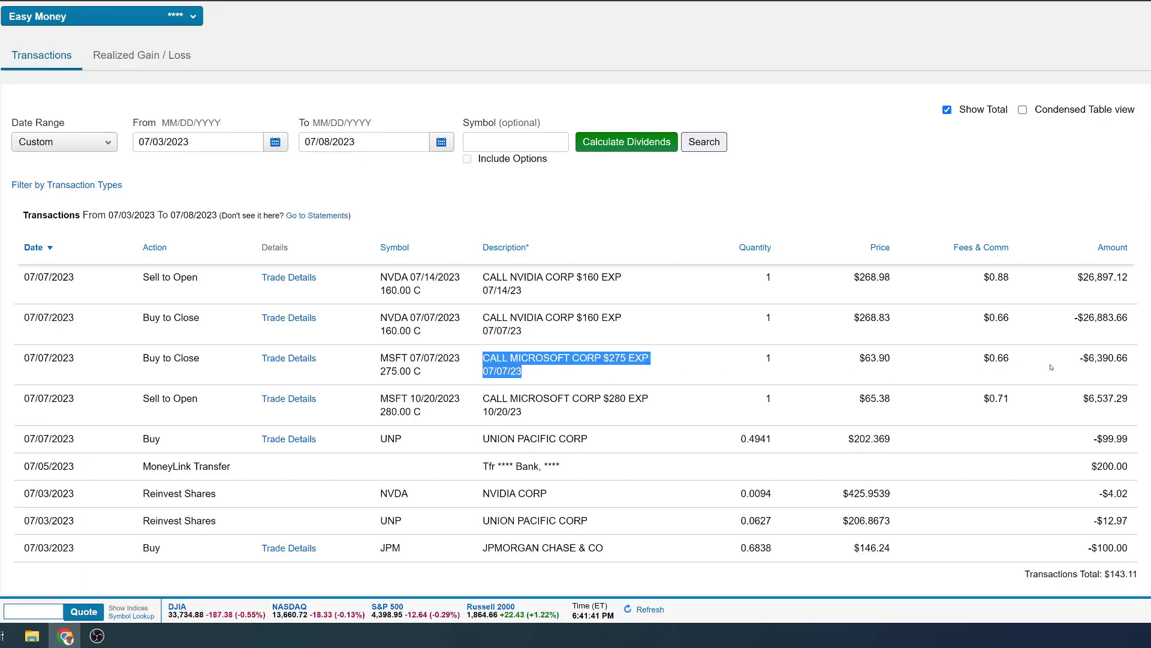
pyautogui.moveTo(1083, 356); pyautogui.dragTo(1149, 358)
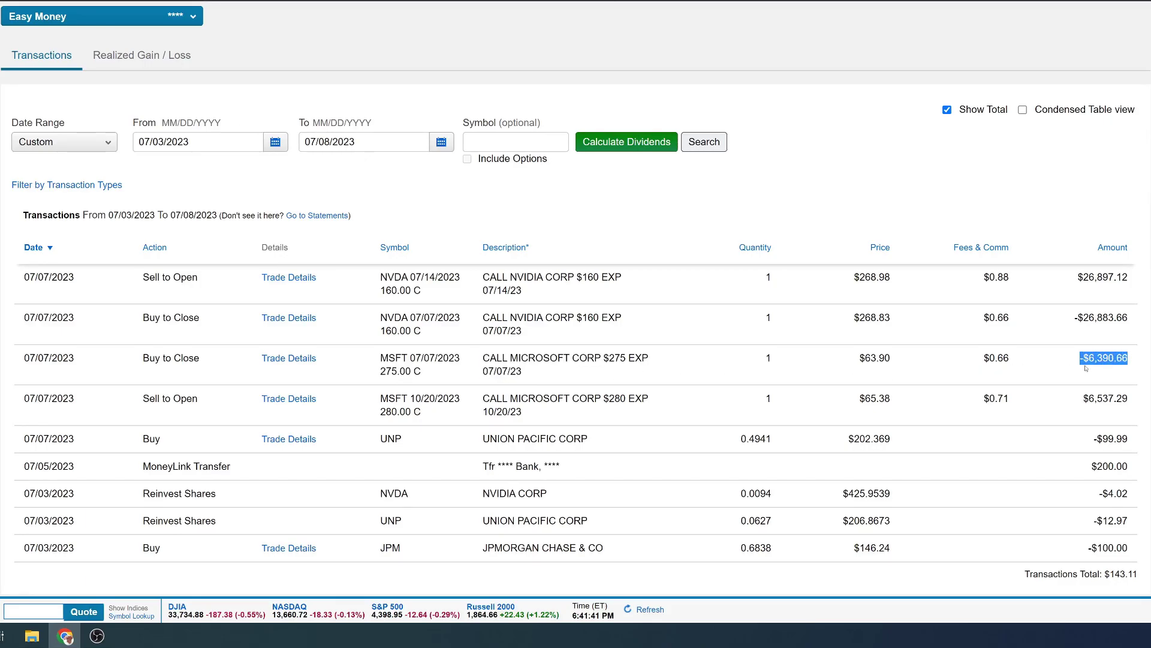
pyautogui.moveTo(139, 398); pyautogui.dragTo(217, 396)
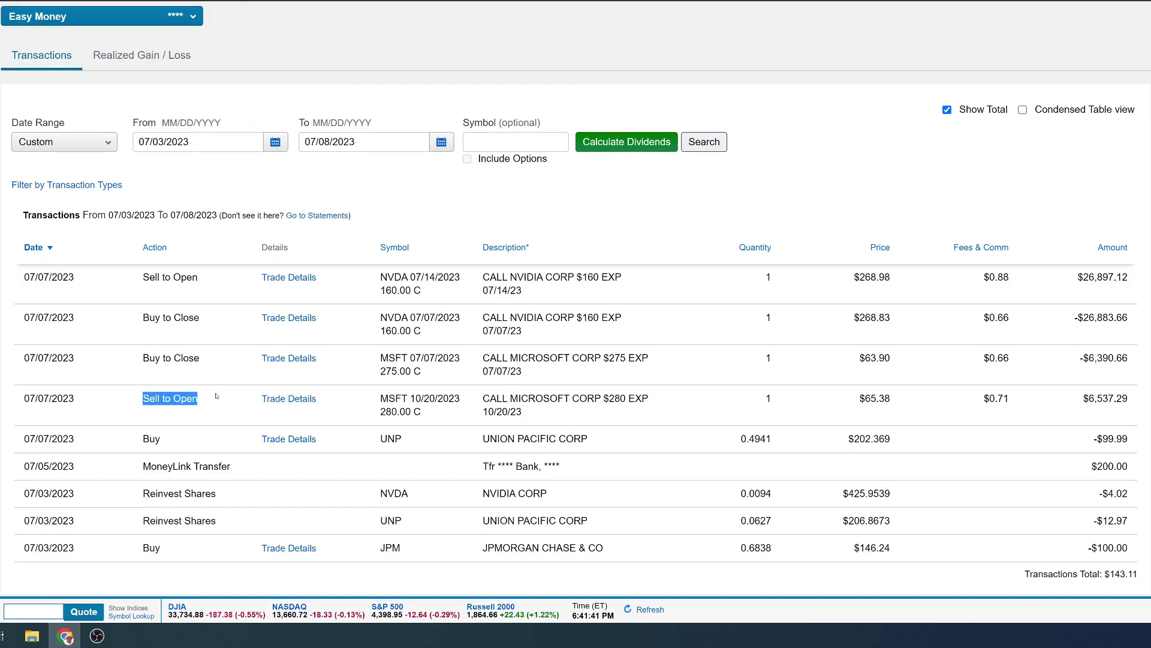
pyautogui.moveTo(483, 398); pyautogui.dragTo(629, 399)
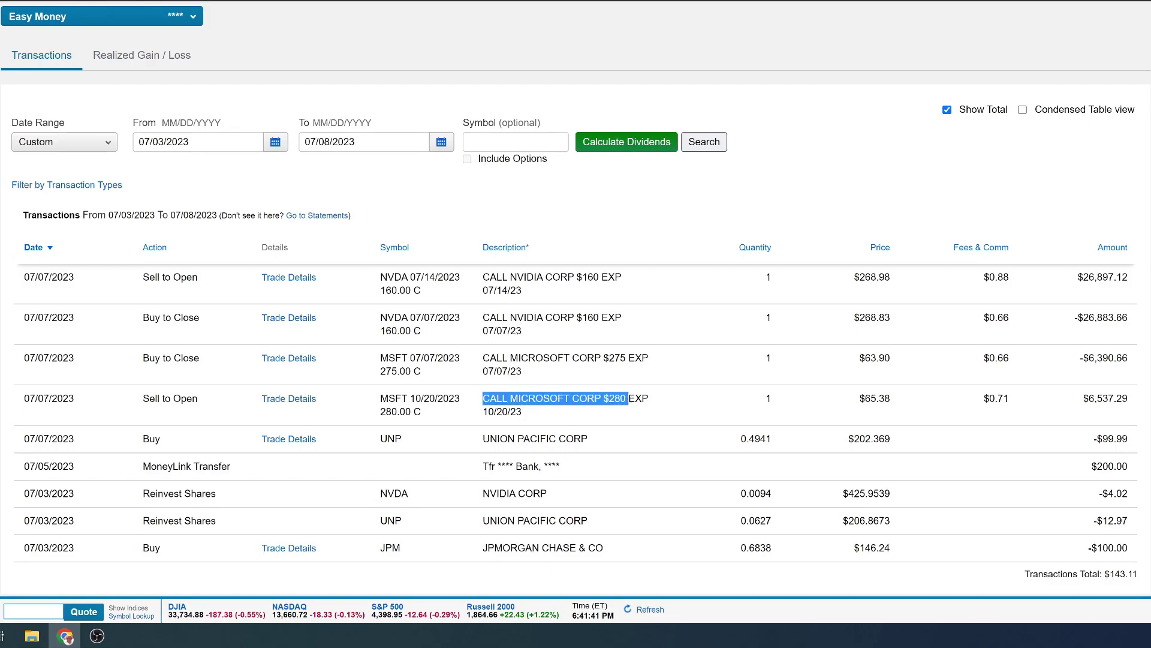
pyautogui.click(510, 412)
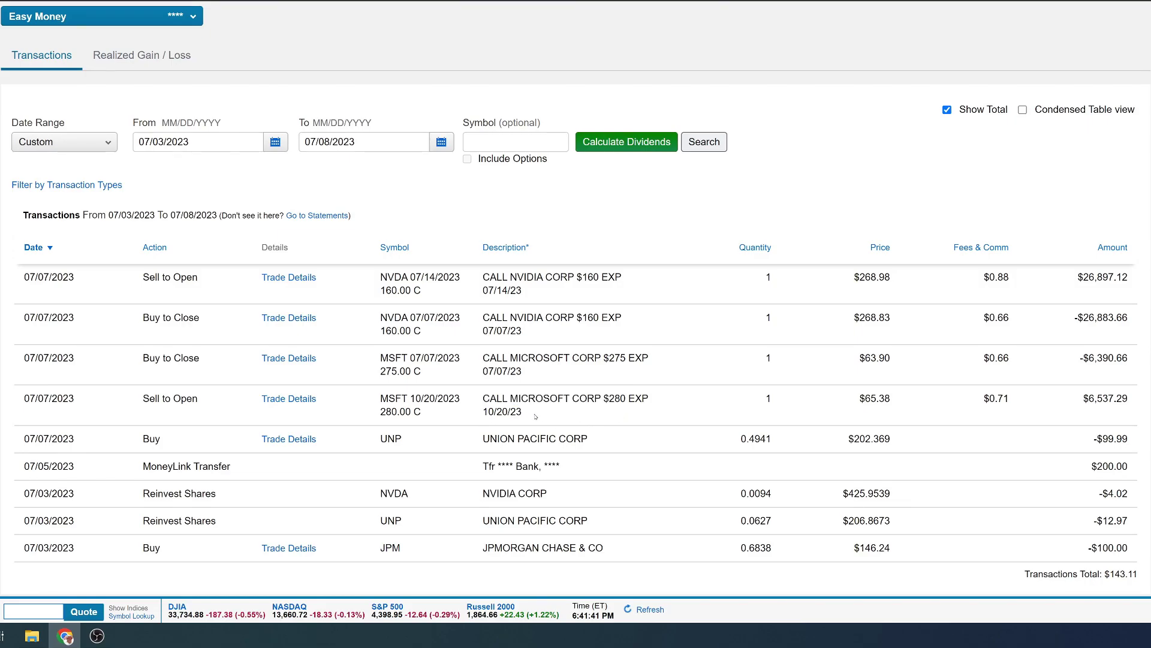
pyautogui.moveTo(1059, 405); pyautogui.dragTo(1135, 405)
pyautogui.scroll(2, 611, 482)
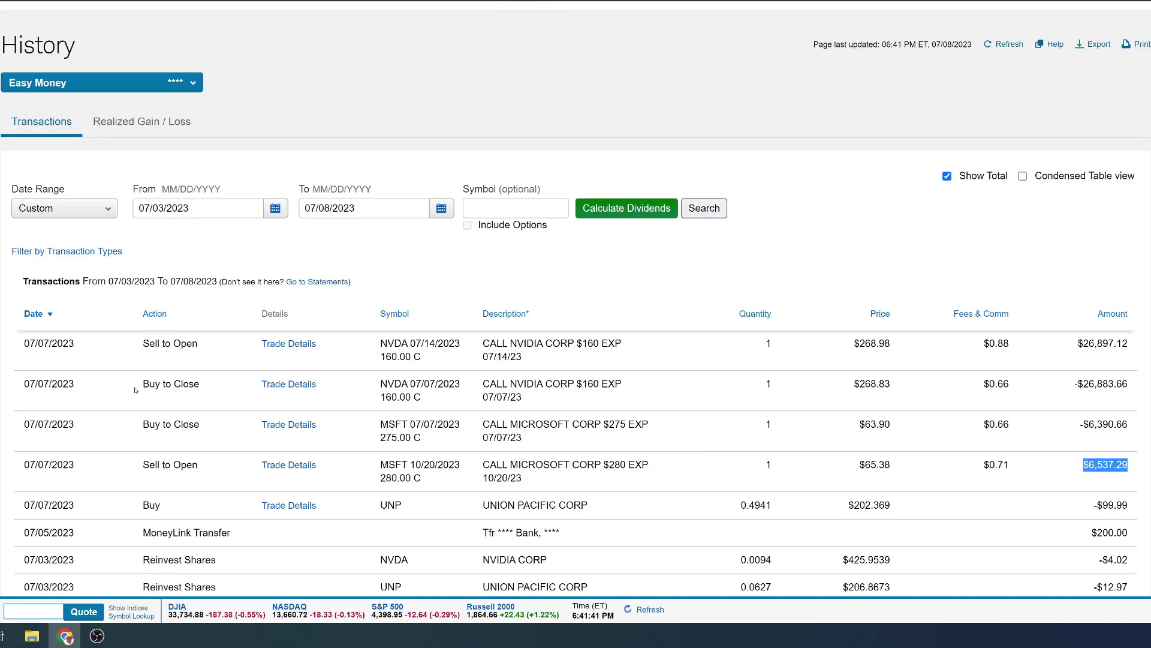
pyautogui.moveTo(136, 383); pyautogui.dragTo(201, 387)
pyautogui.moveTo(483, 387); pyautogui.dragTo(633, 391)
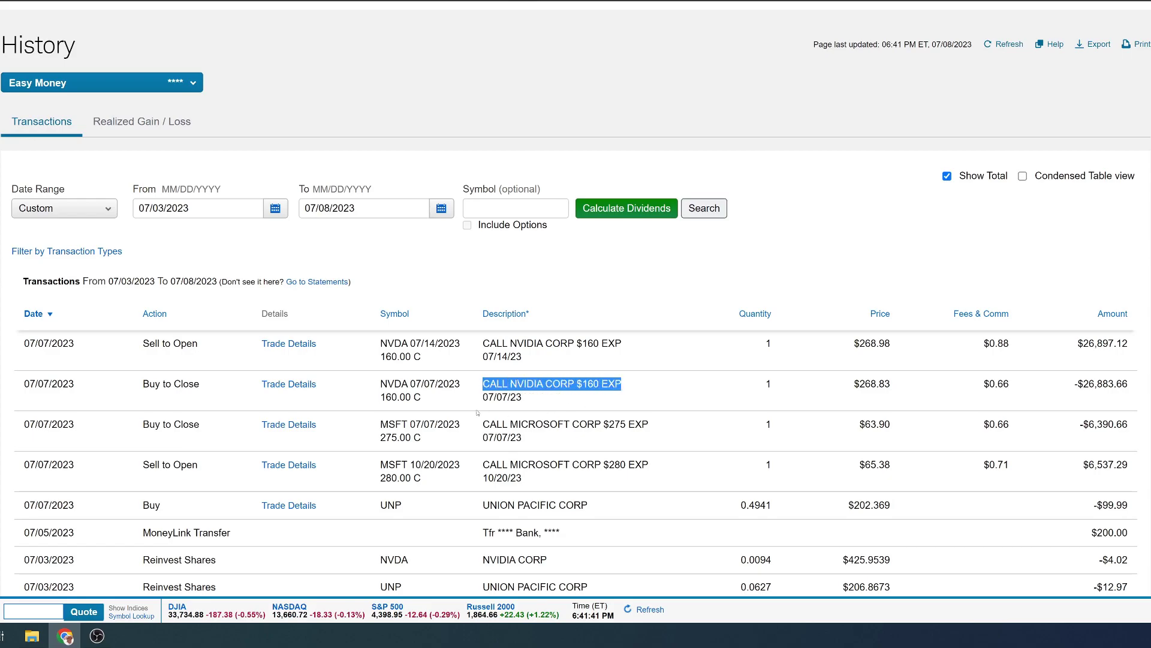
pyautogui.moveTo(482, 408); pyautogui.dragTo(524, 399)
pyautogui.moveTo(1073, 385); pyautogui.dragTo(1146, 389)
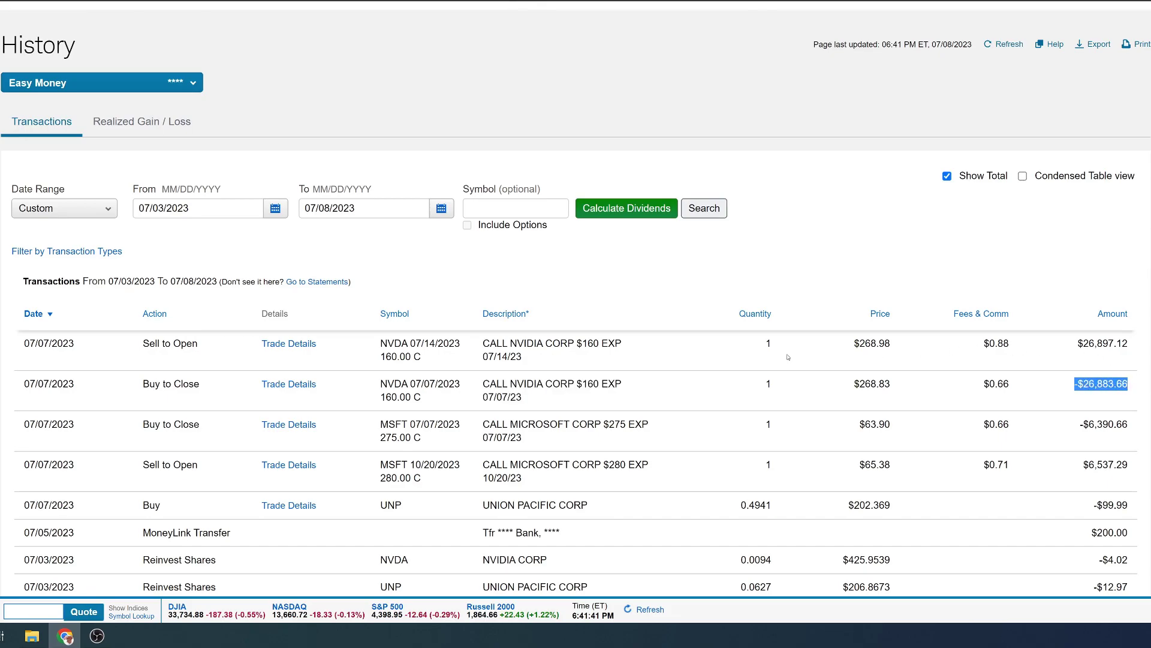
pyautogui.click(158, 343)
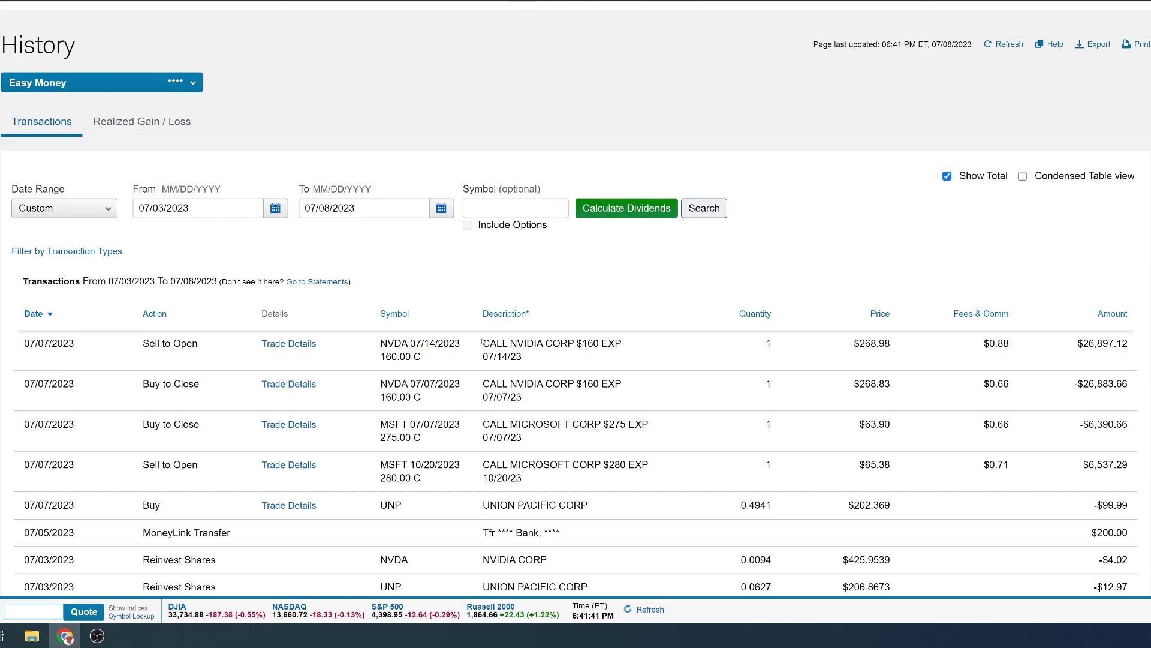
pyautogui.moveTo(493, 343); pyautogui.dragTo(646, 350)
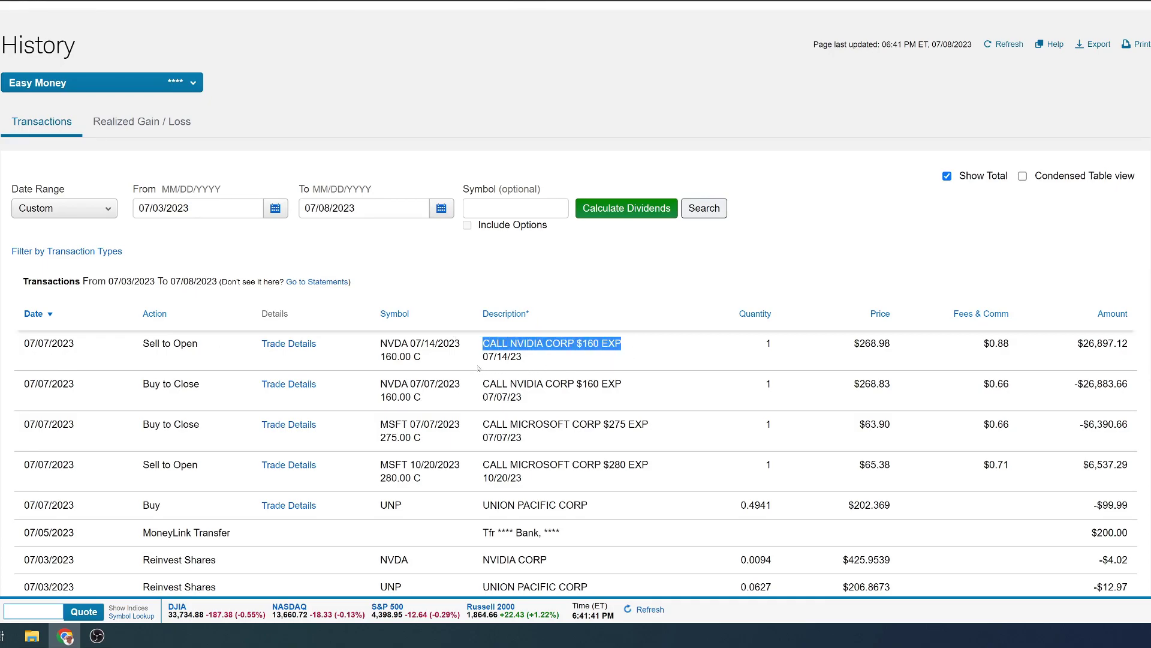
pyautogui.moveTo(482, 364); pyautogui.dragTo(538, 364)
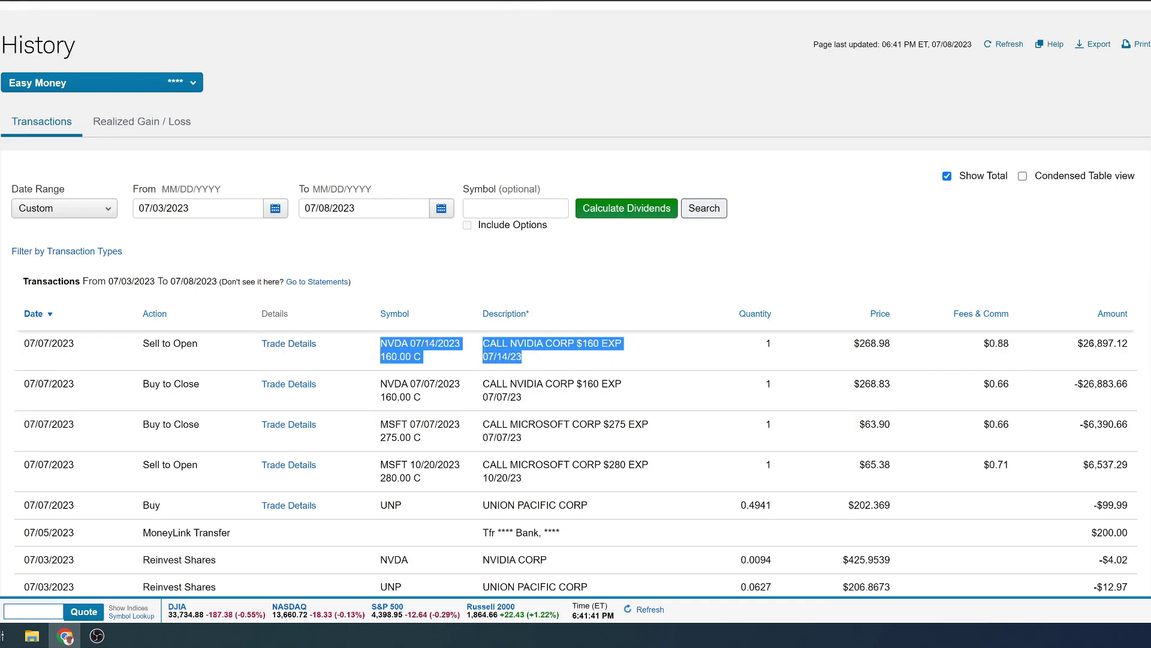
pyautogui.moveTo(1078, 346); pyautogui.dragTo(1128, 347)
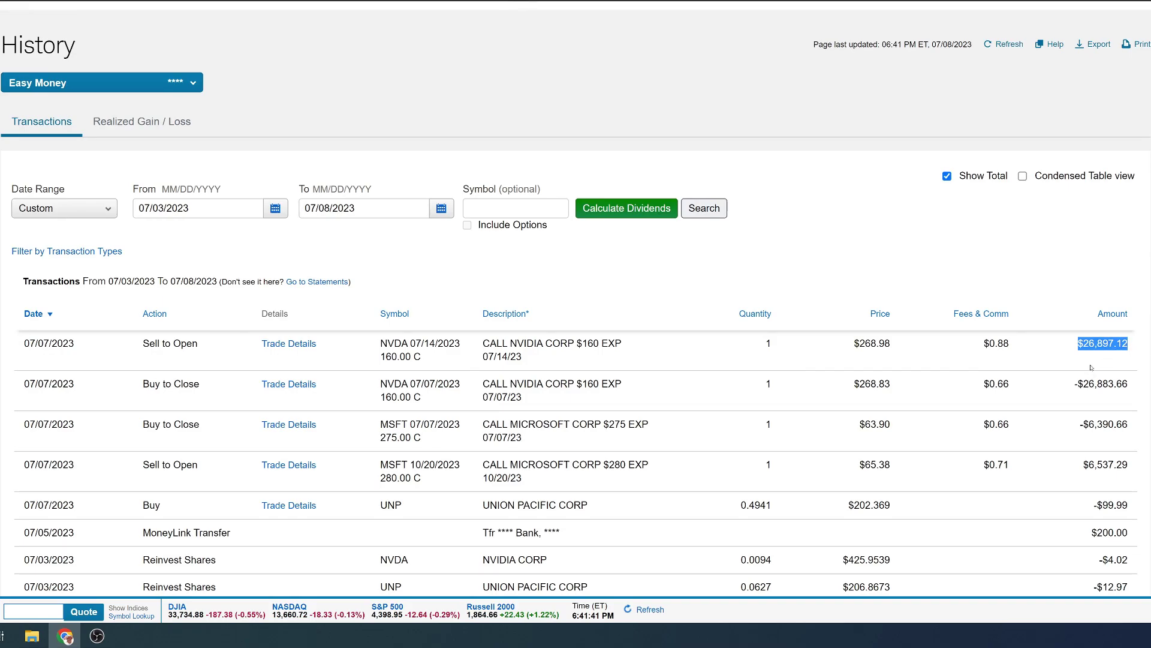
pyautogui.scroll(1, 610, 407)
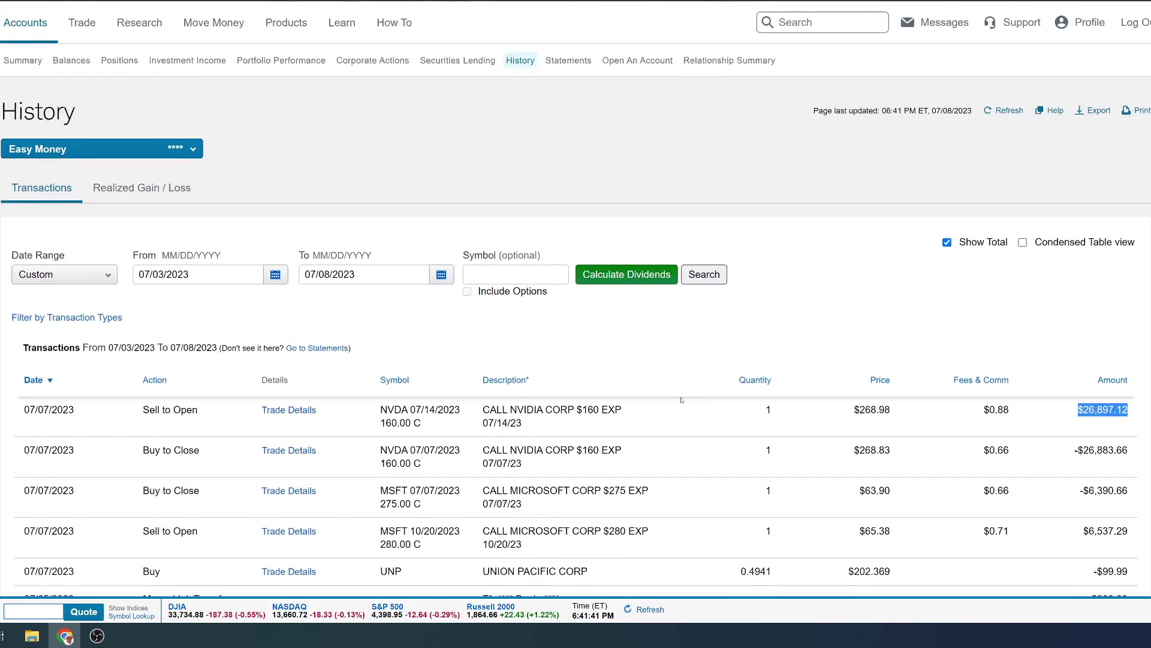
pyautogui.click(664, 337)
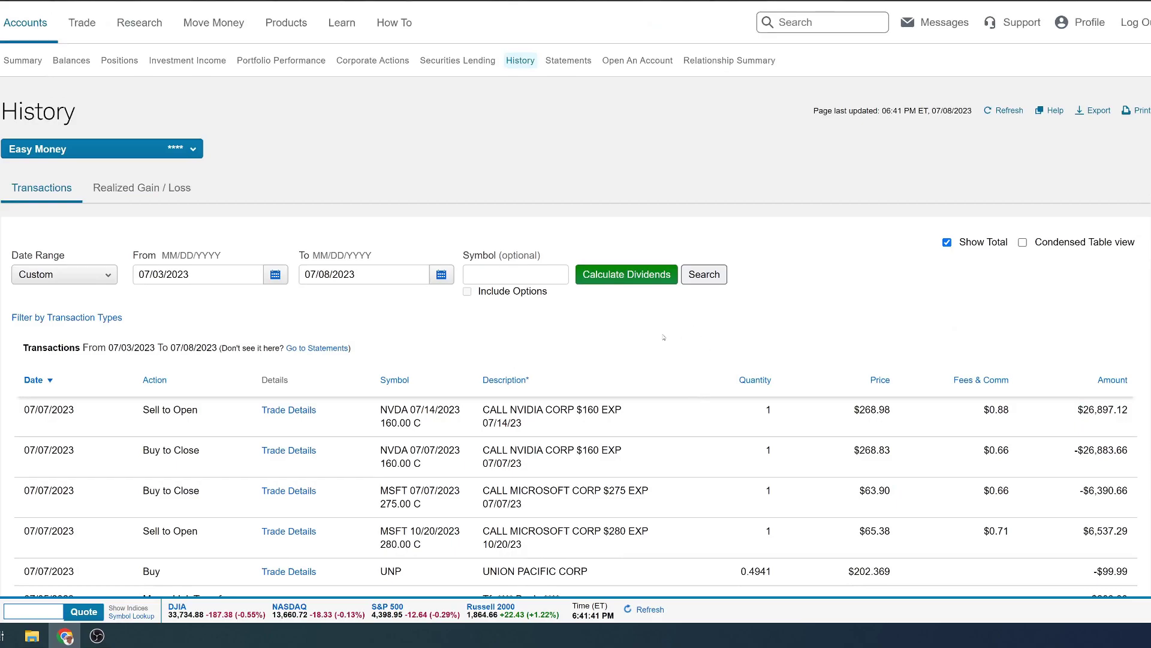
pyautogui.click(620, 283)
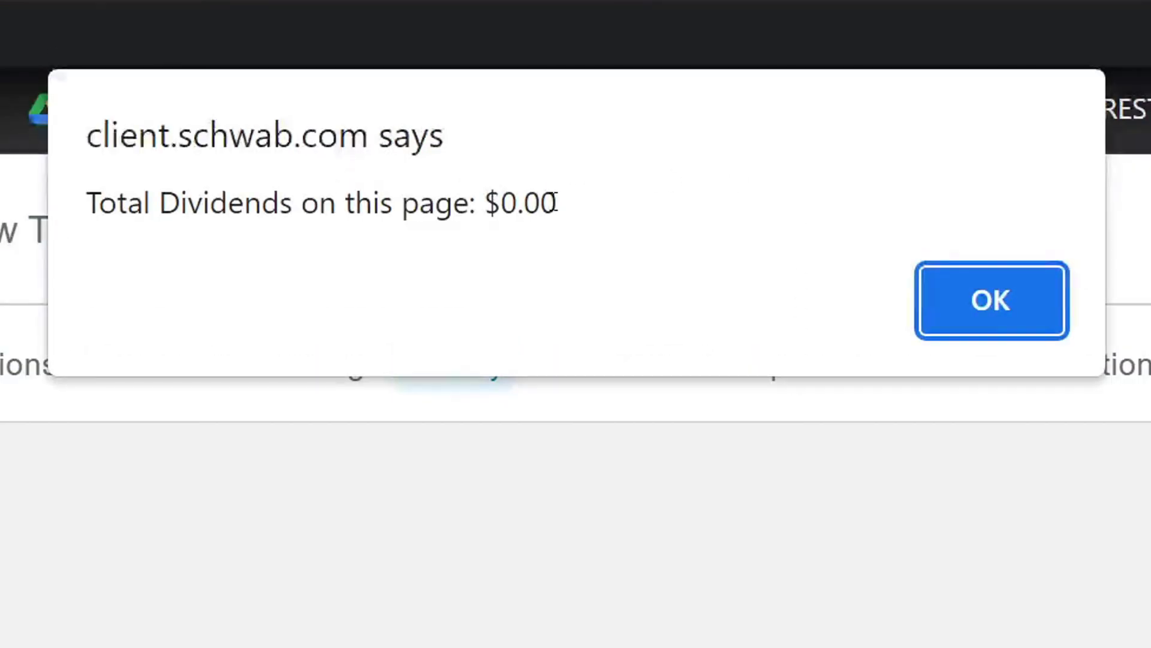
pyautogui.moveTo(556, 202); pyautogui.dragTo(434, 201)
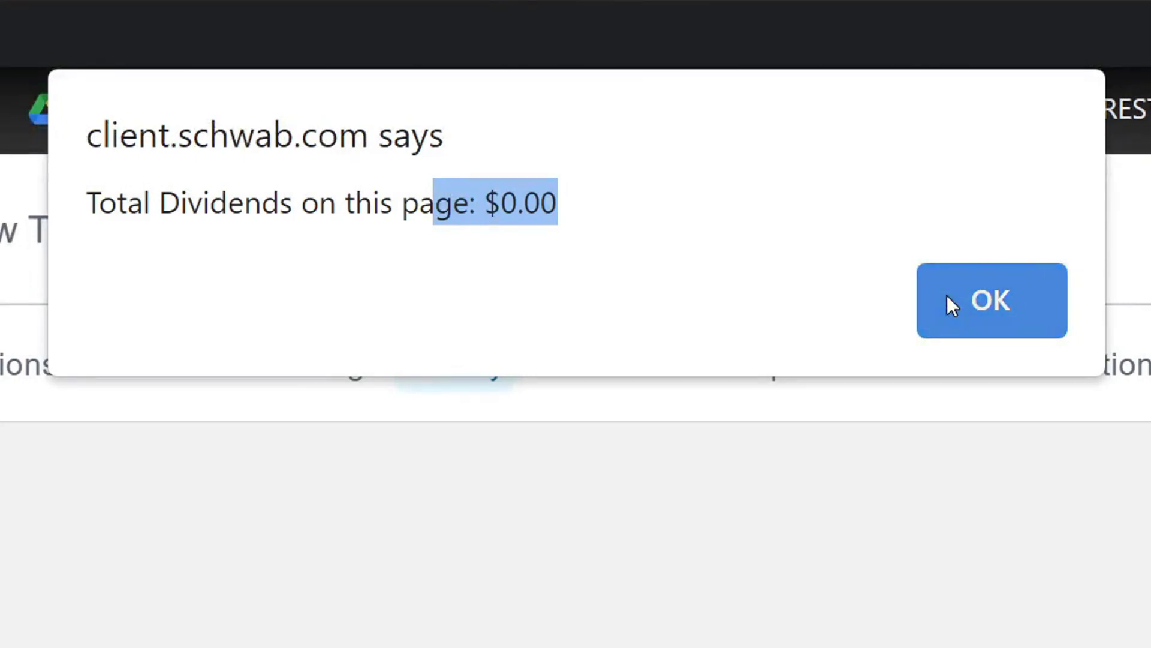
pyautogui.click(947, 296)
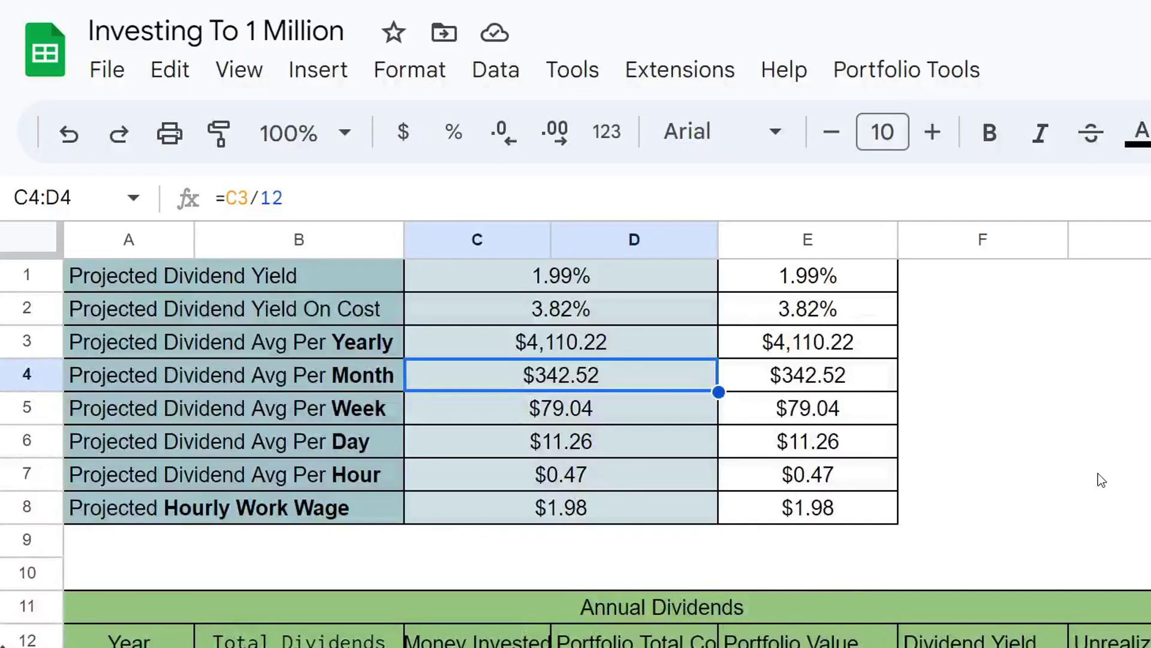
# Step: Select the tracker's projected dividend values in C2:D8 and the yearly projections in E3:E7
pyautogui.click(1098, 473)
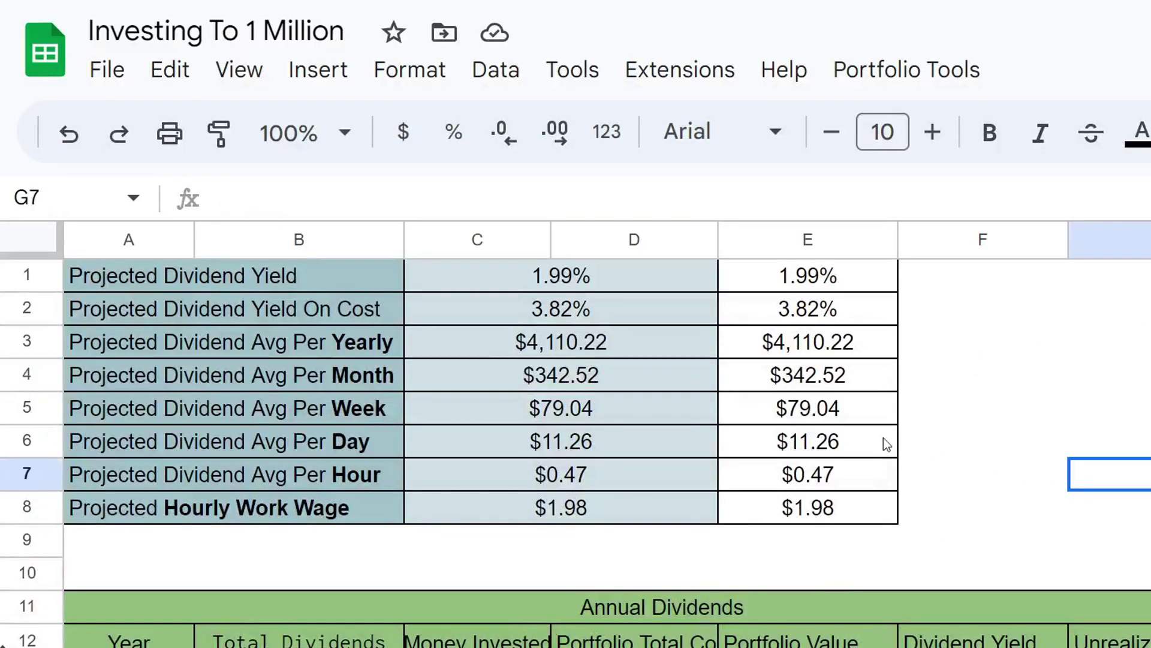
pyautogui.moveTo(608, 293); pyautogui.dragTo(594, 520)
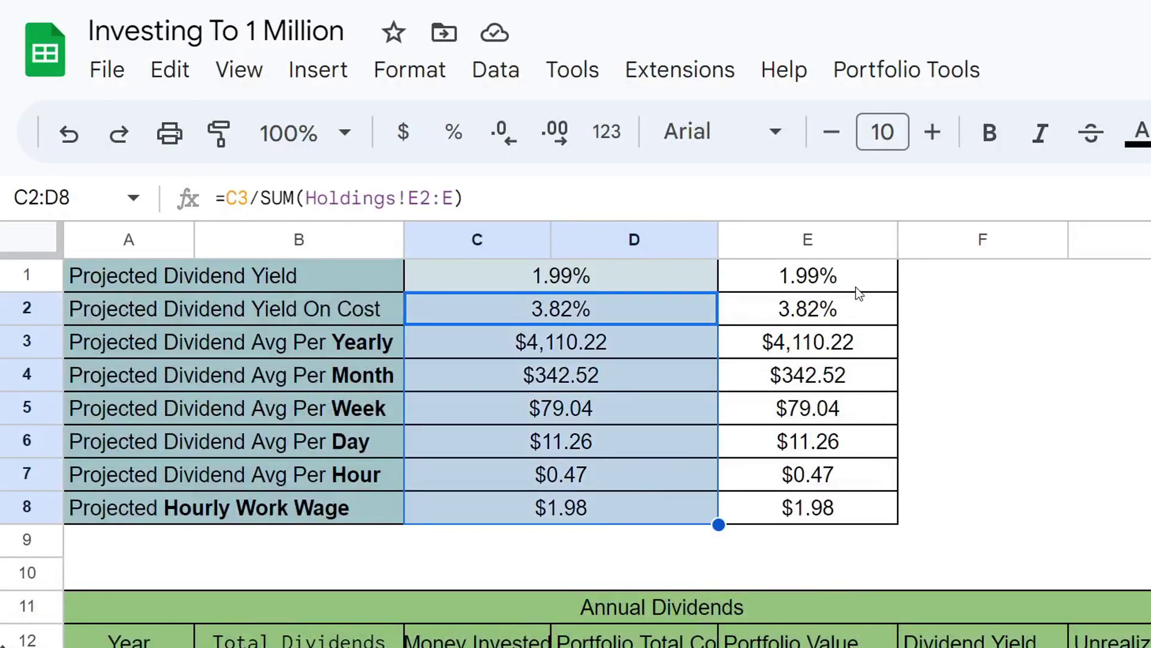
pyautogui.click(797, 347)
pyautogui.keyDown('shift'); pyautogui.click(782, 477); pyautogui.keyUp('shift')
pyautogui.click(1045, 406)
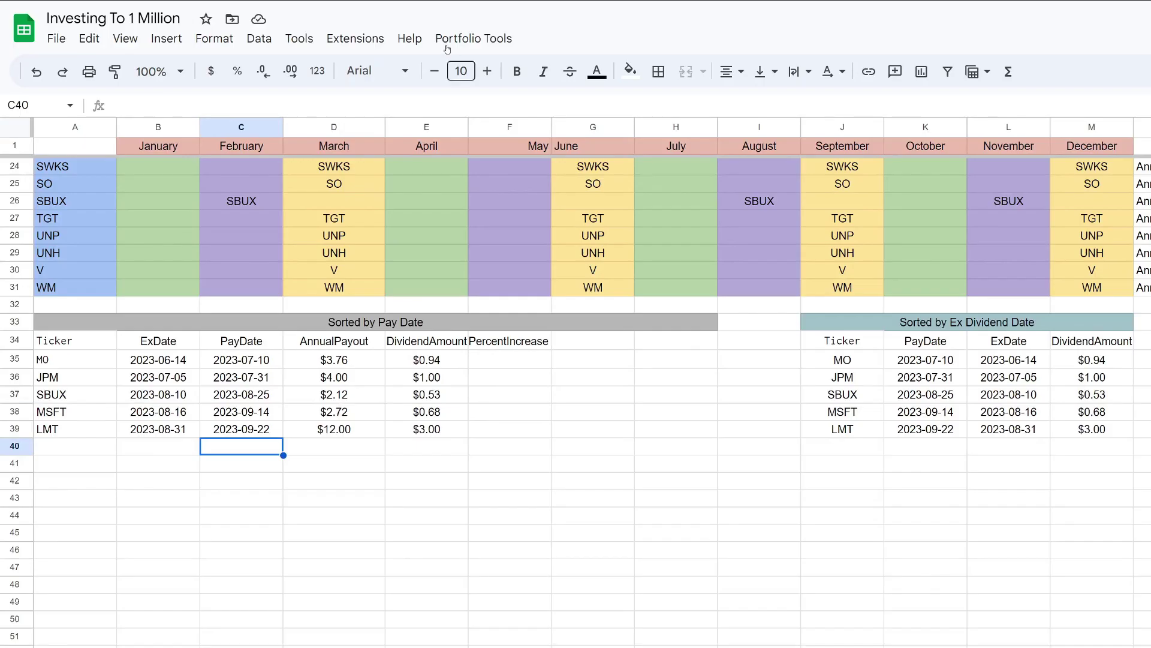
# Step: Run Portfolio Tools > Get Latest Dividends, then select the MO row A35:C35 in the pay-date list
pyautogui.click(471, 41)
pyautogui.click(467, 94)
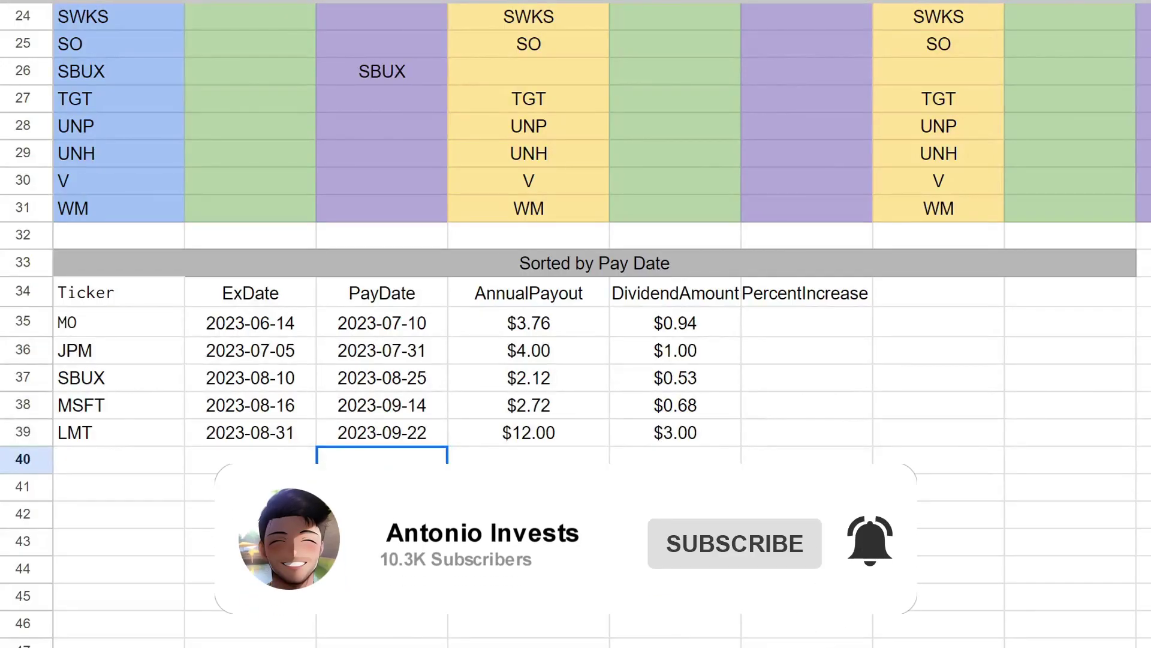
pyautogui.click(206, 471)
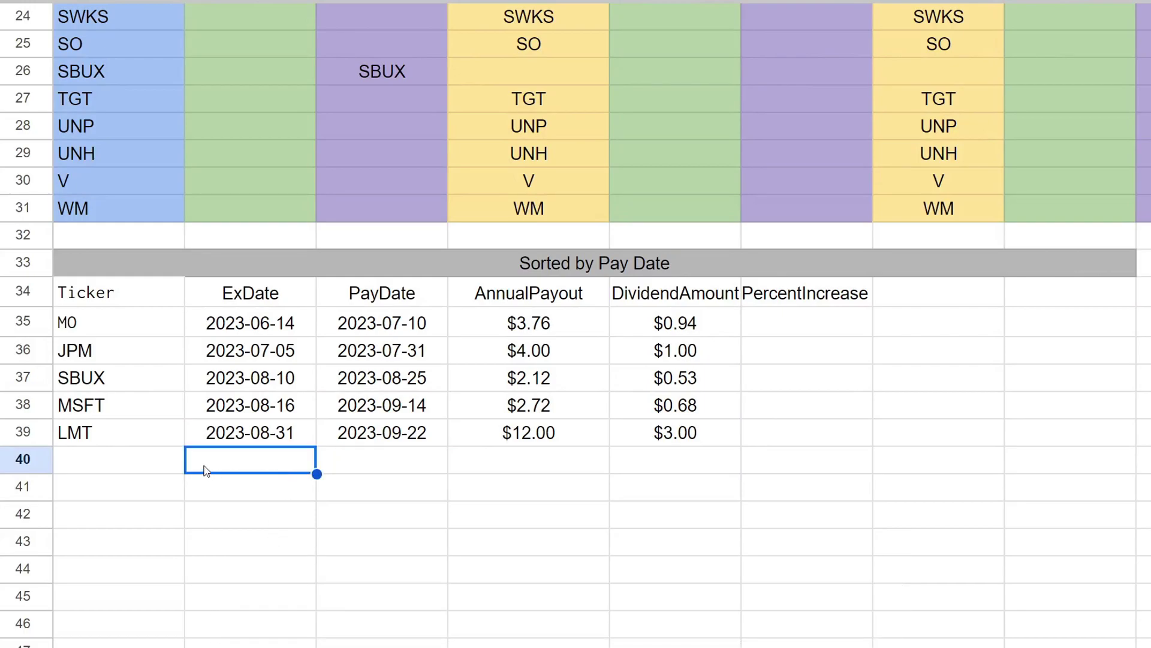
pyautogui.moveTo(84, 325); pyautogui.dragTo(387, 333)
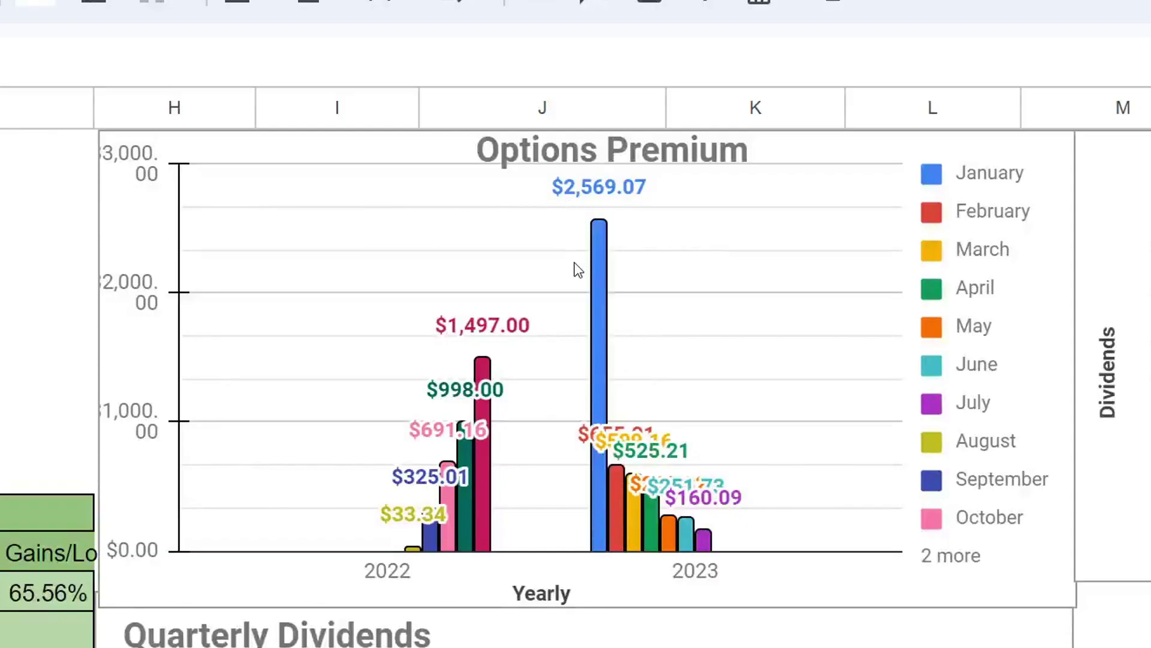
# Step: Inspect the Options Premium chart, the empty August–December 2023 cells and the 7/9/2023 premium entry
pyautogui.click(614, 389)
pyautogui.moveTo(707, 533)
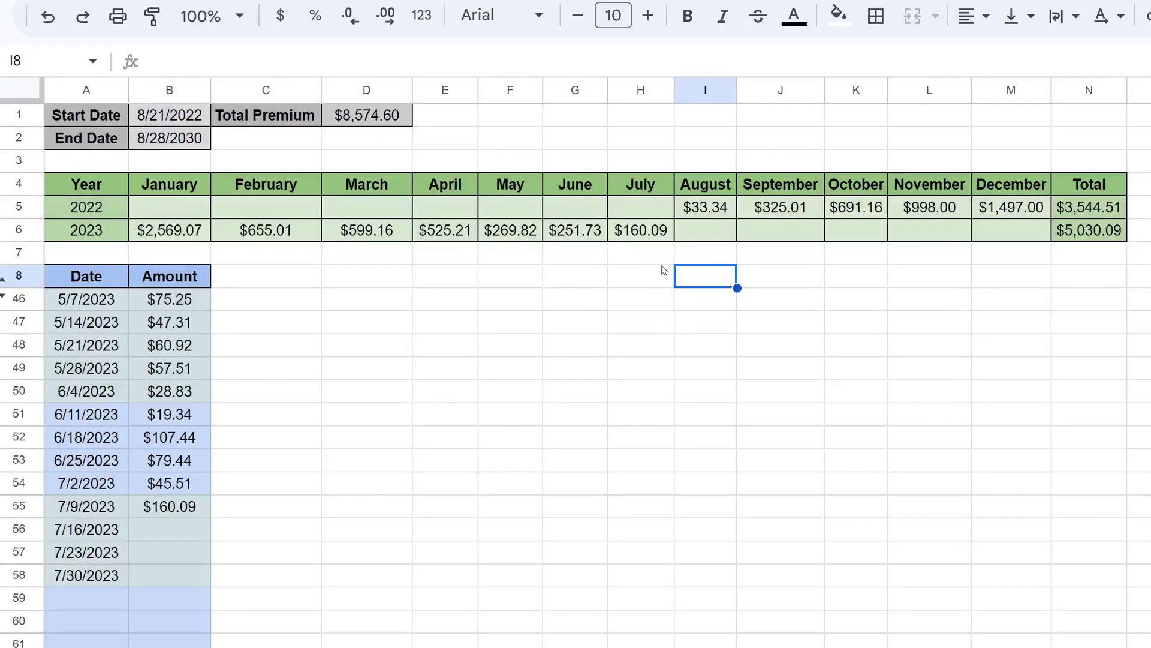
pyautogui.moveTo(681, 231); pyautogui.dragTo(1015, 239)
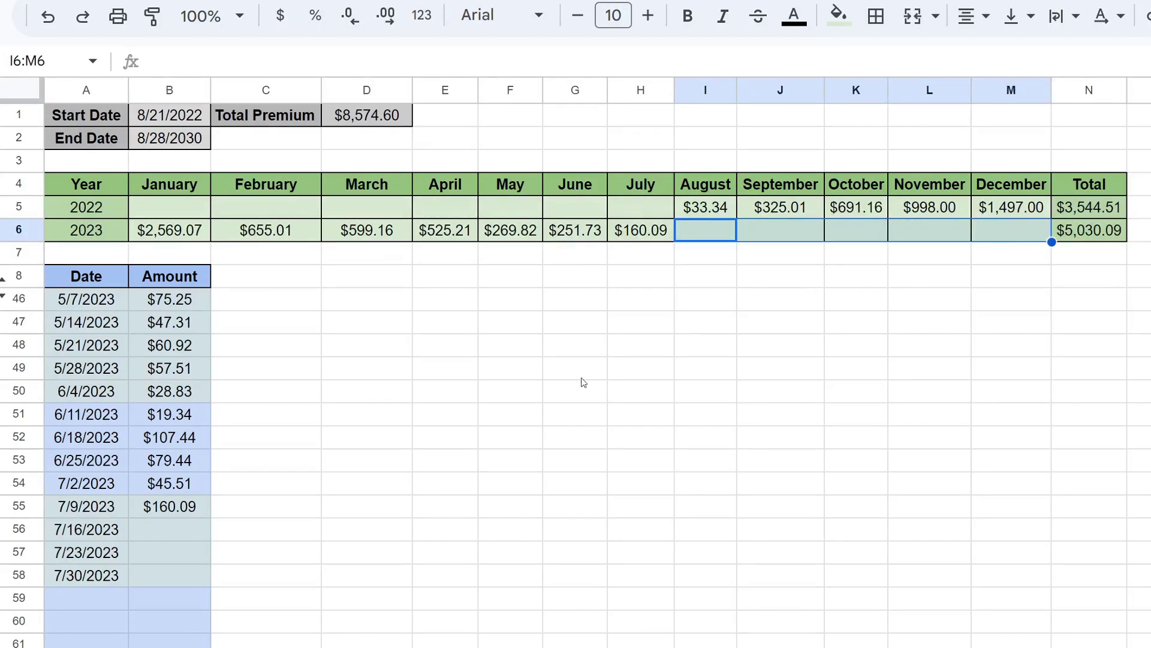
pyautogui.click(407, 353)
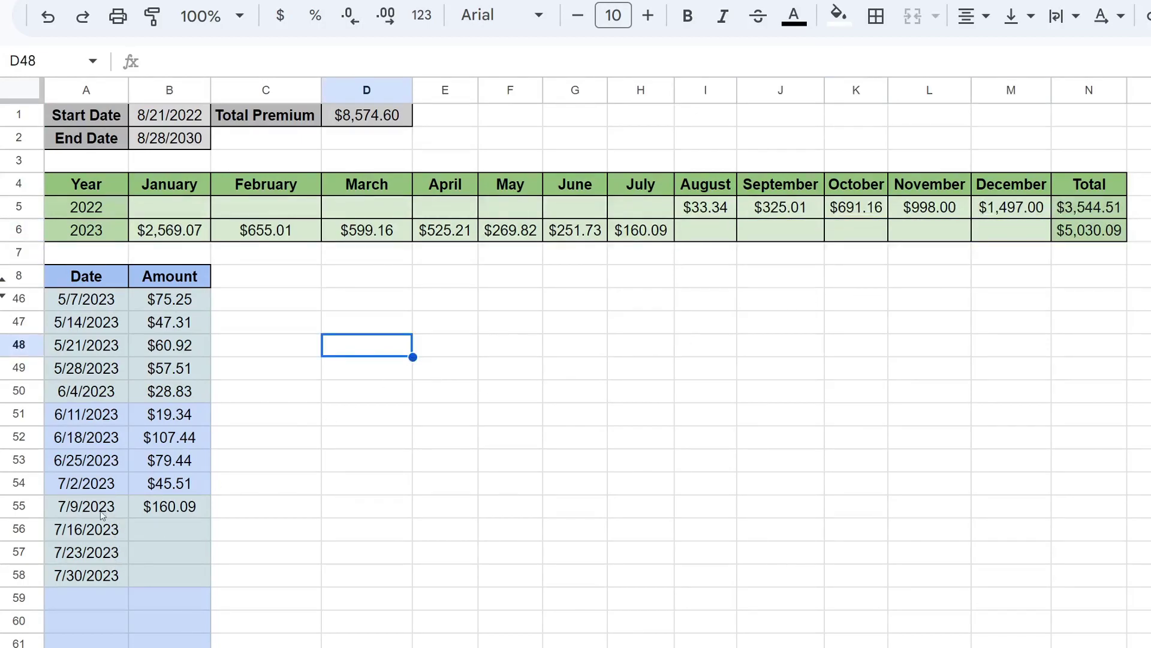
pyautogui.moveTo(125, 514); pyautogui.dragTo(192, 516)
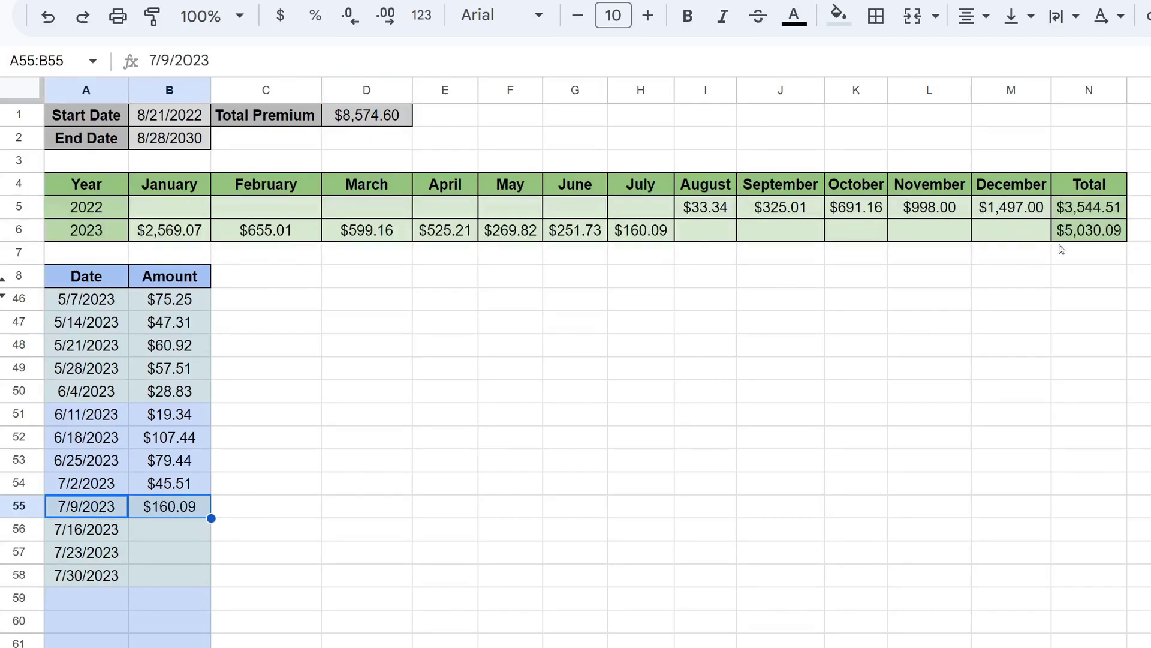
# Step: Check the 2023 and 2022 yearly totals in N6 and N5, then select the Portfolio Holdings cell B2
pyautogui.click(1083, 234)
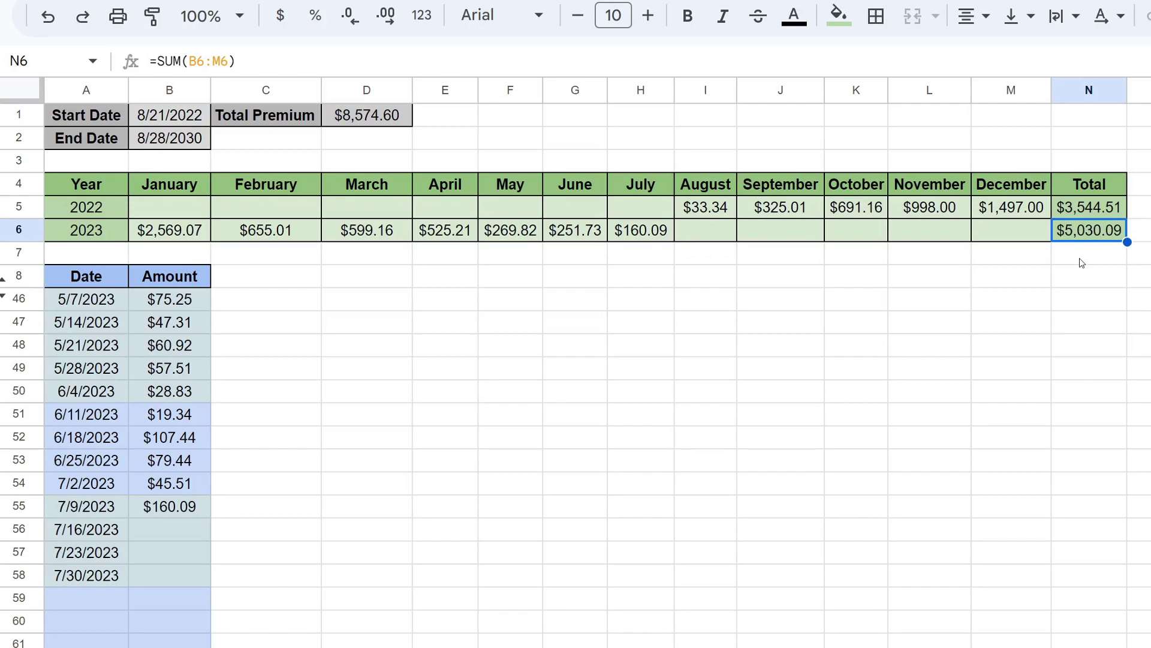
pyautogui.click(1074, 215)
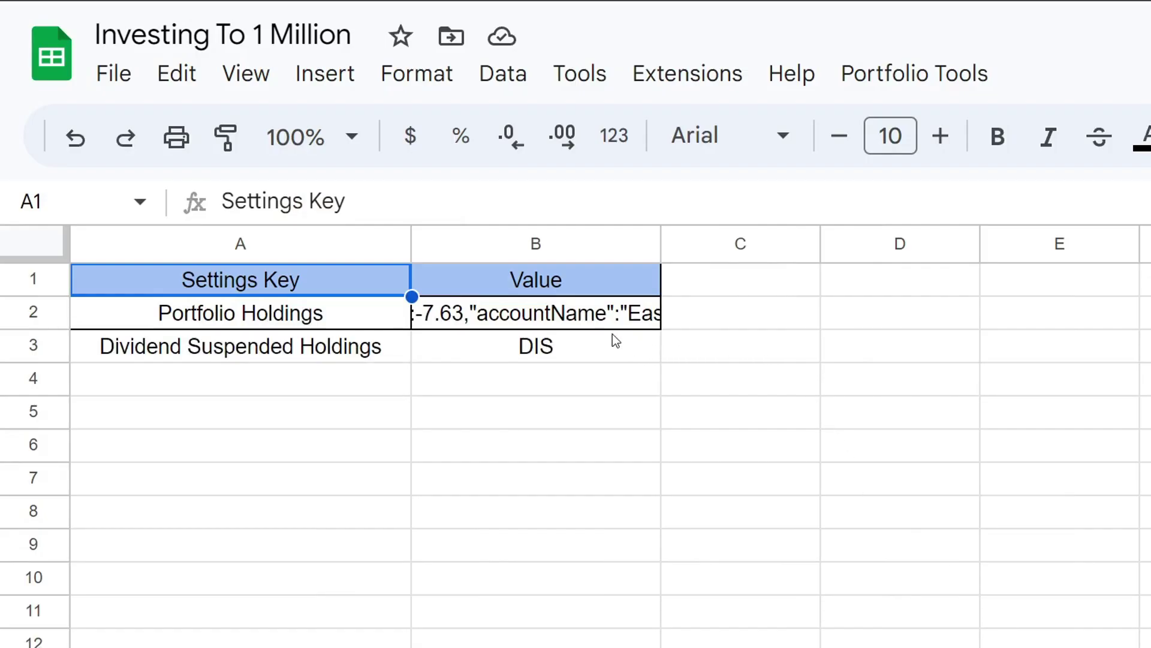
pyautogui.click(591, 324)
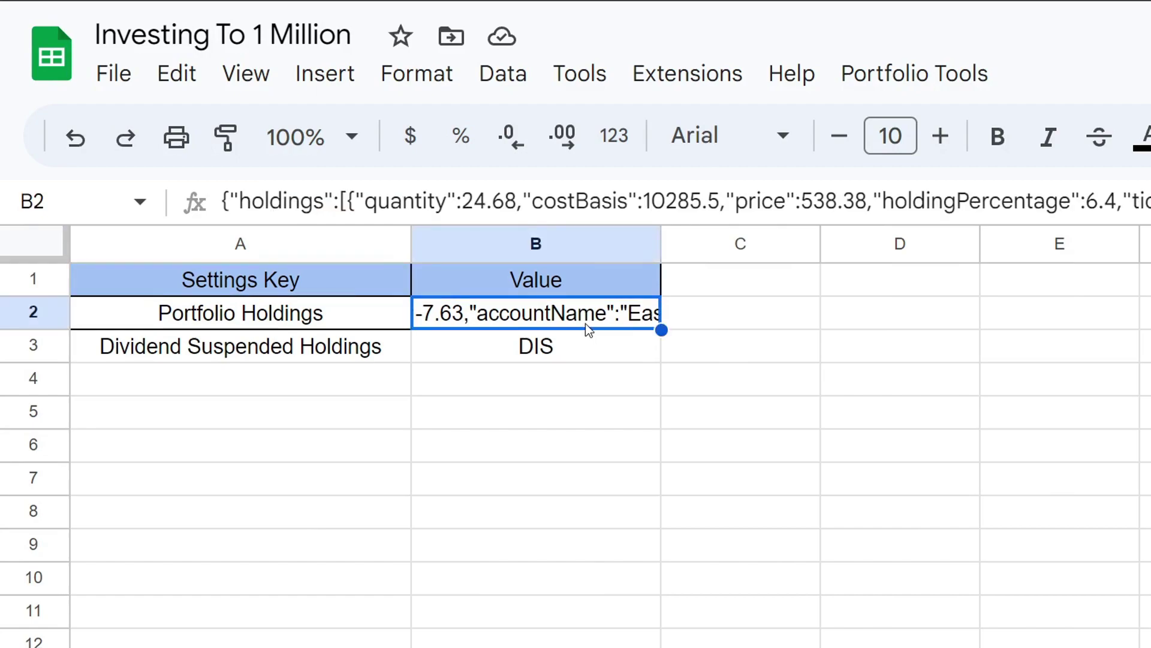
# Step: Clear Portfolio Holdings in B2 and copy the current holdings from the Schwab page, dismissing the alert
pyautogui.press('Delete')
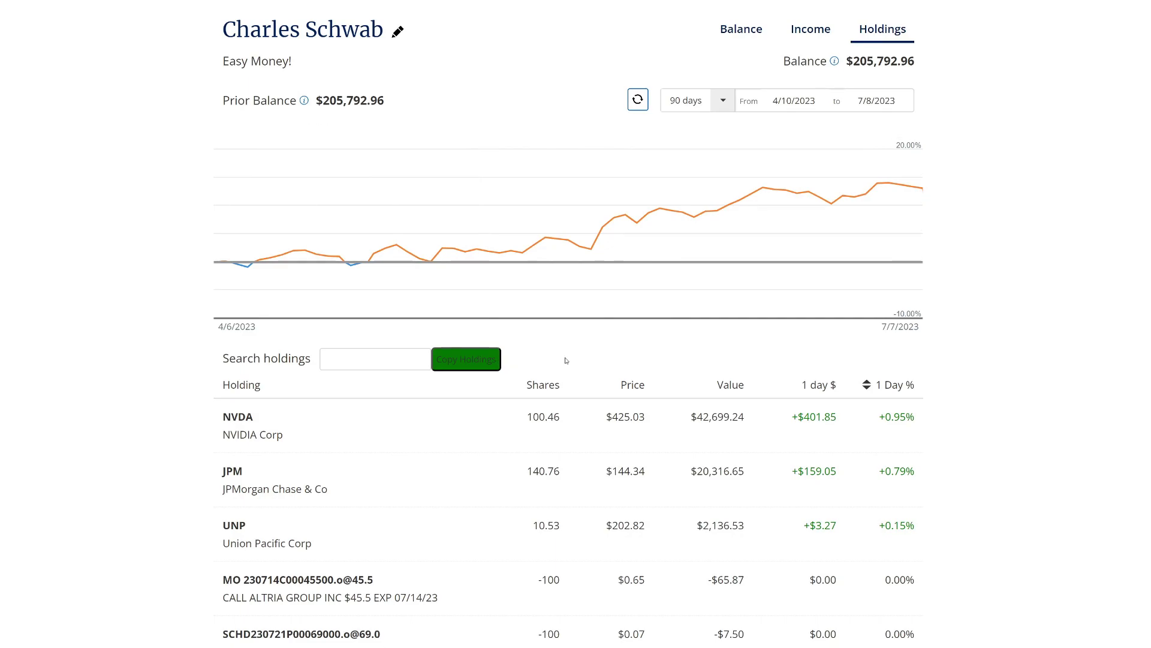
pyautogui.click(454, 360)
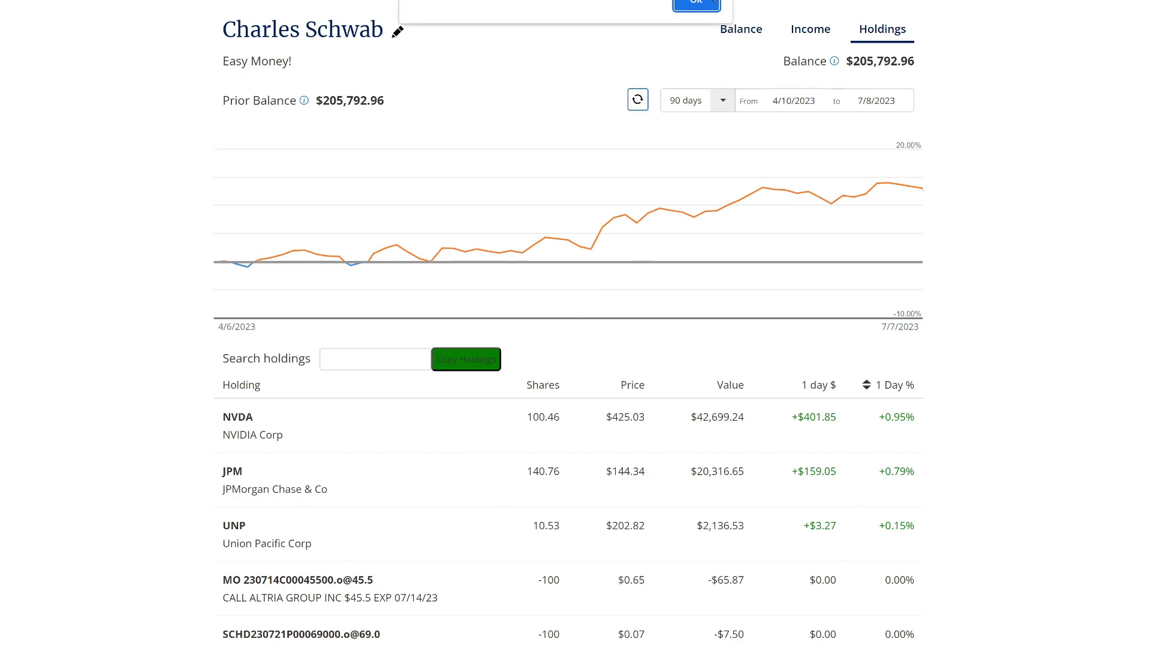
pyautogui.click(700, 3)
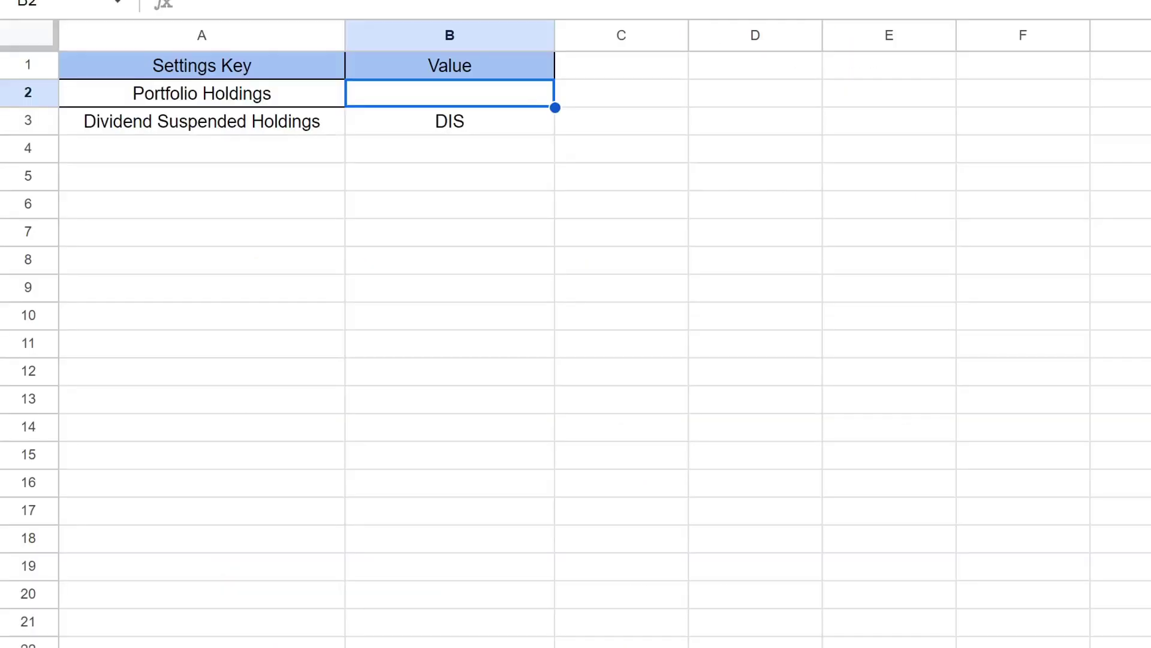
# Step: Paste the copied Schwab holdings into B2 using Paste special > Values only
pyautogui.rightClick(403, 106)
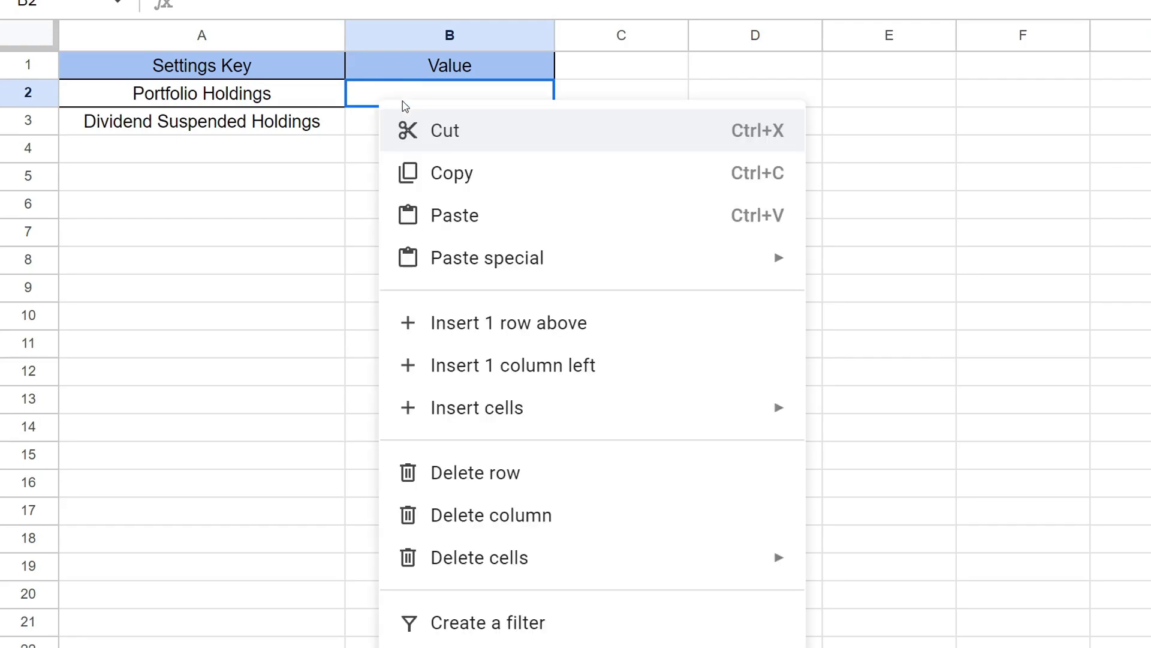
pyautogui.moveTo(689, 257)
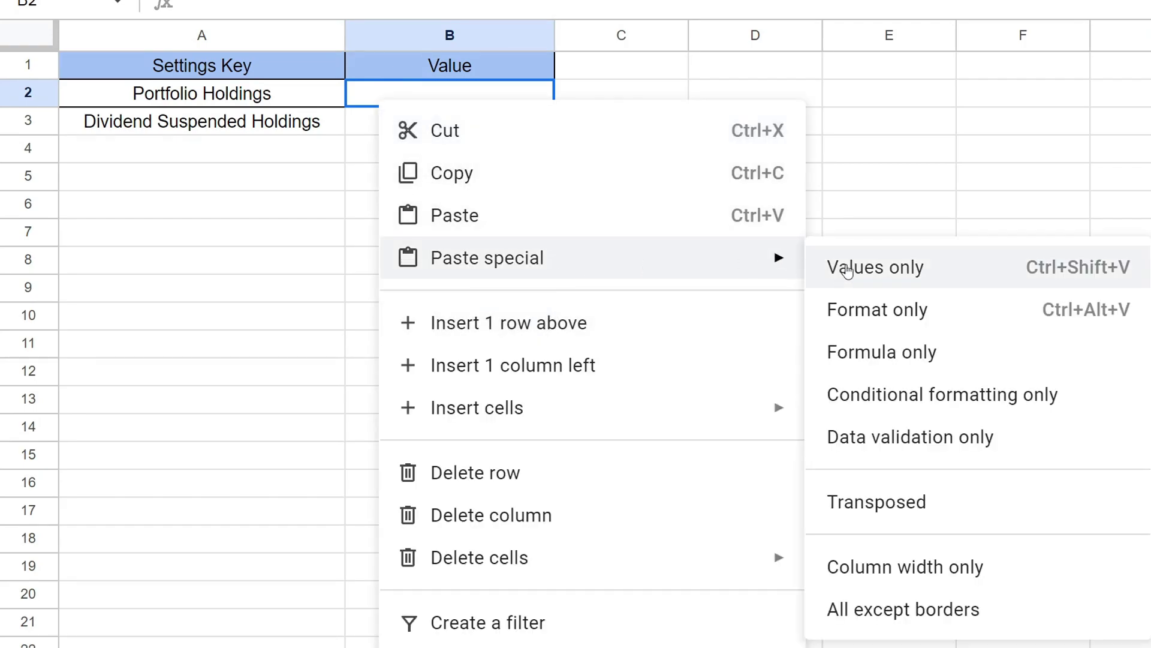
pyautogui.click(602, 233)
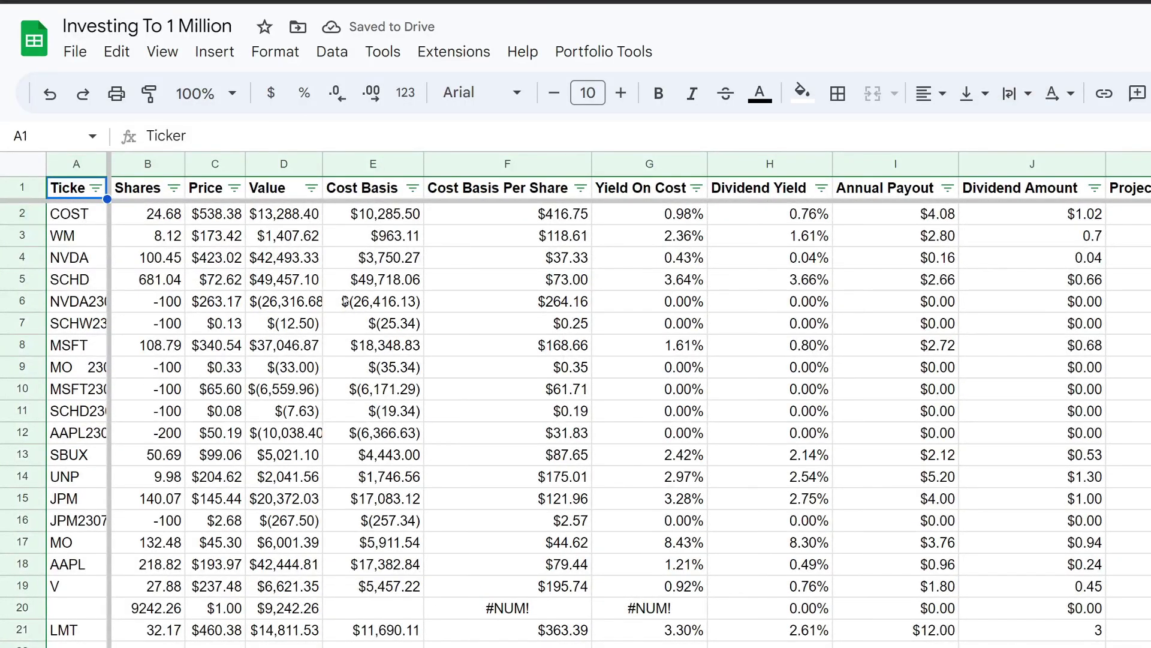
# Step: Run Portfolio Tools > Update Portfolio Holdings
pyautogui.click(581, 57)
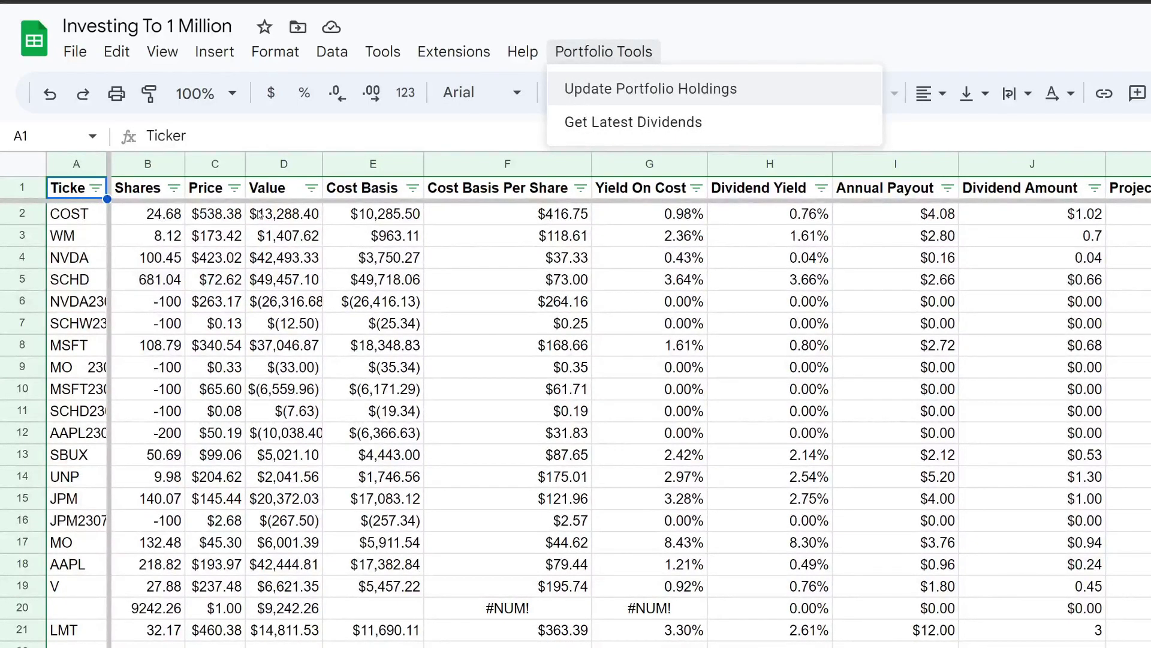
pyautogui.click(570, 89)
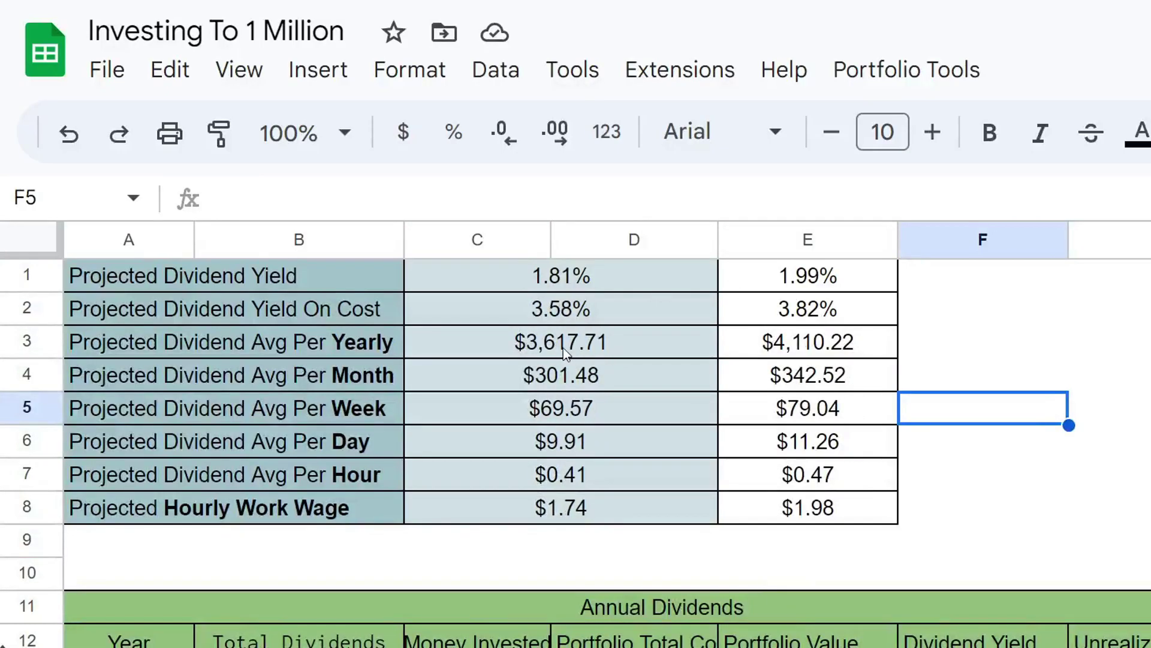
# Step: Compare the new dividend yield, yield on cost and yearly dividend against the previous $4,110.22 figures
pyautogui.click(527, 289)
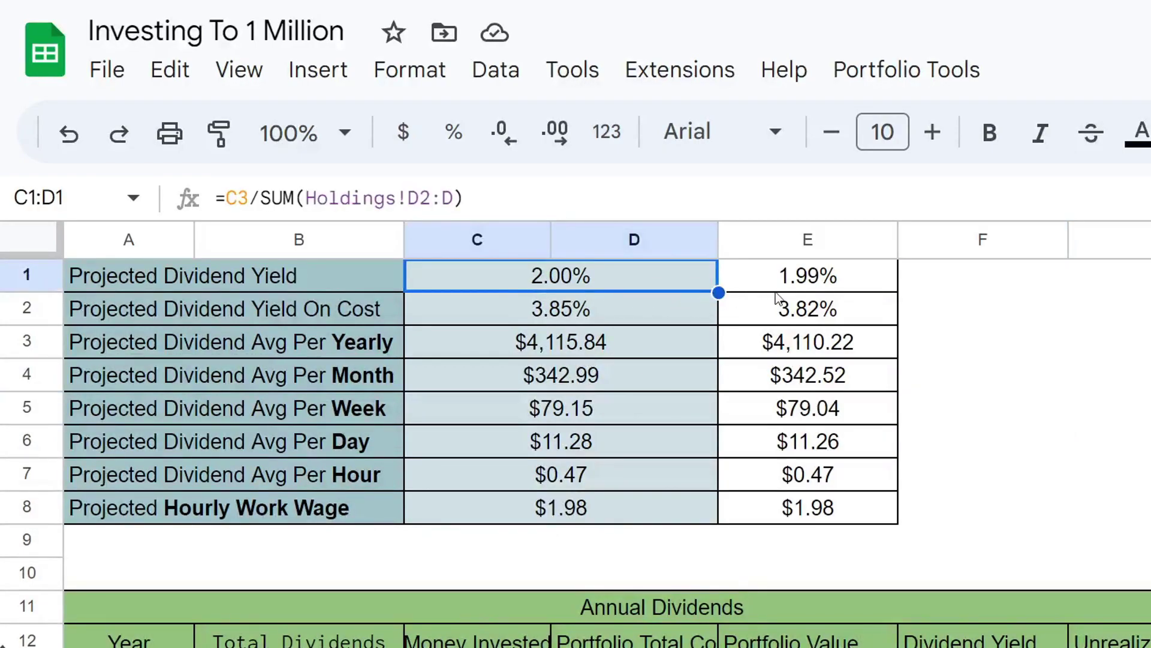
pyautogui.click(822, 289)
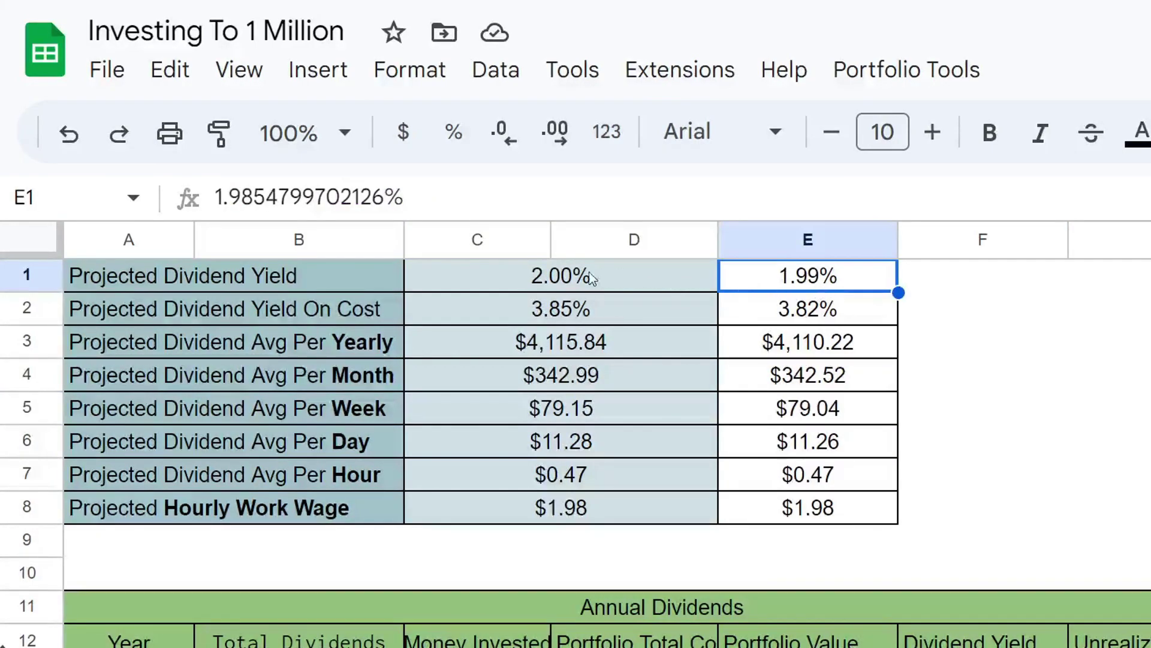
pyautogui.click(495, 319)
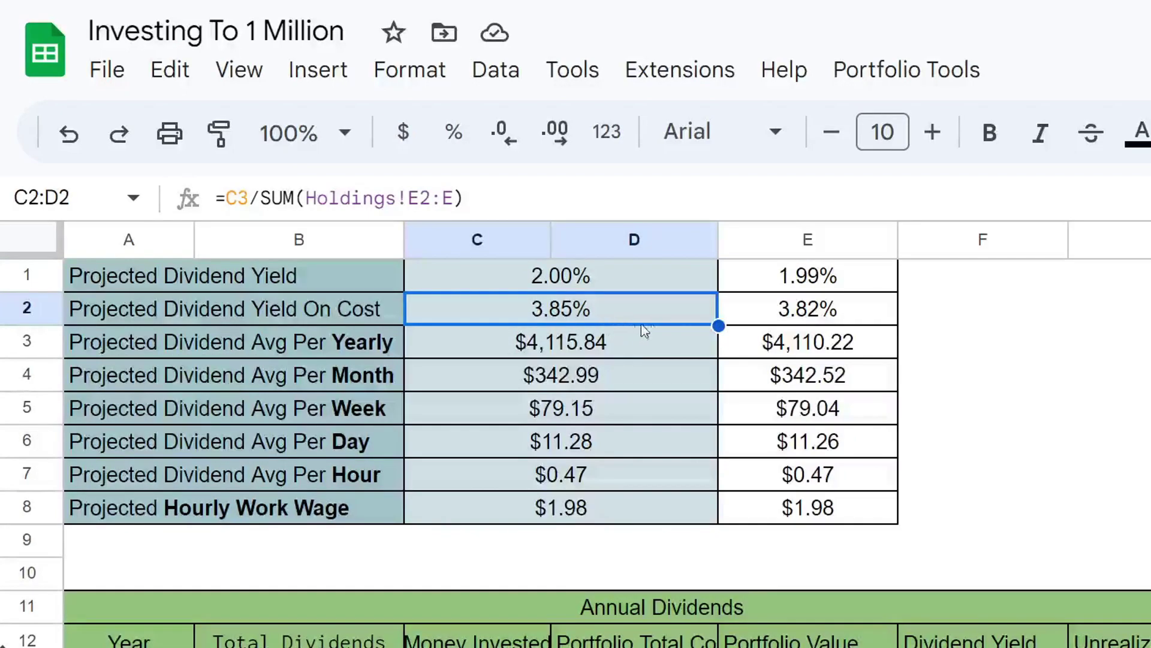
pyautogui.click(754, 321)
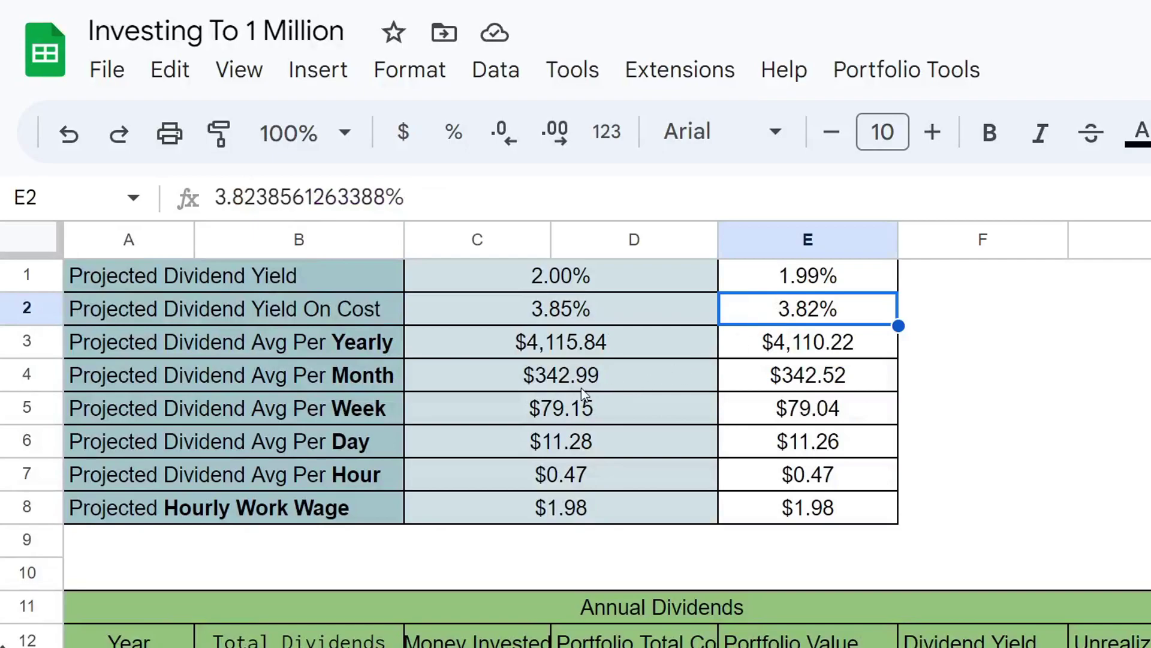
pyautogui.click(617, 351)
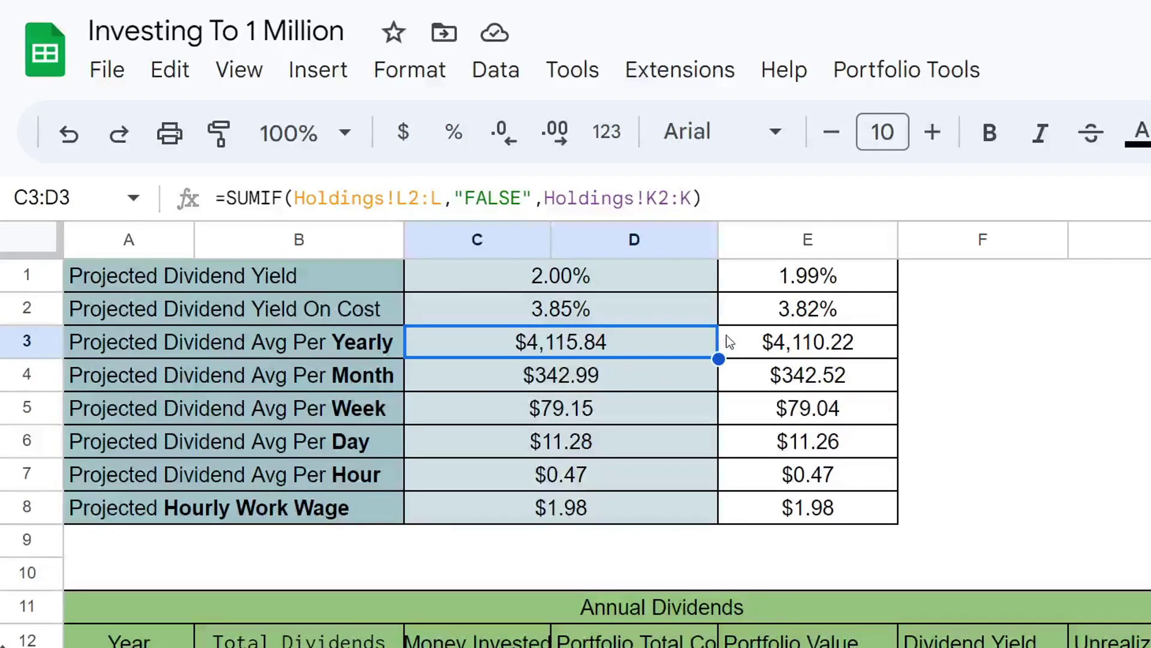
pyautogui.click(762, 342)
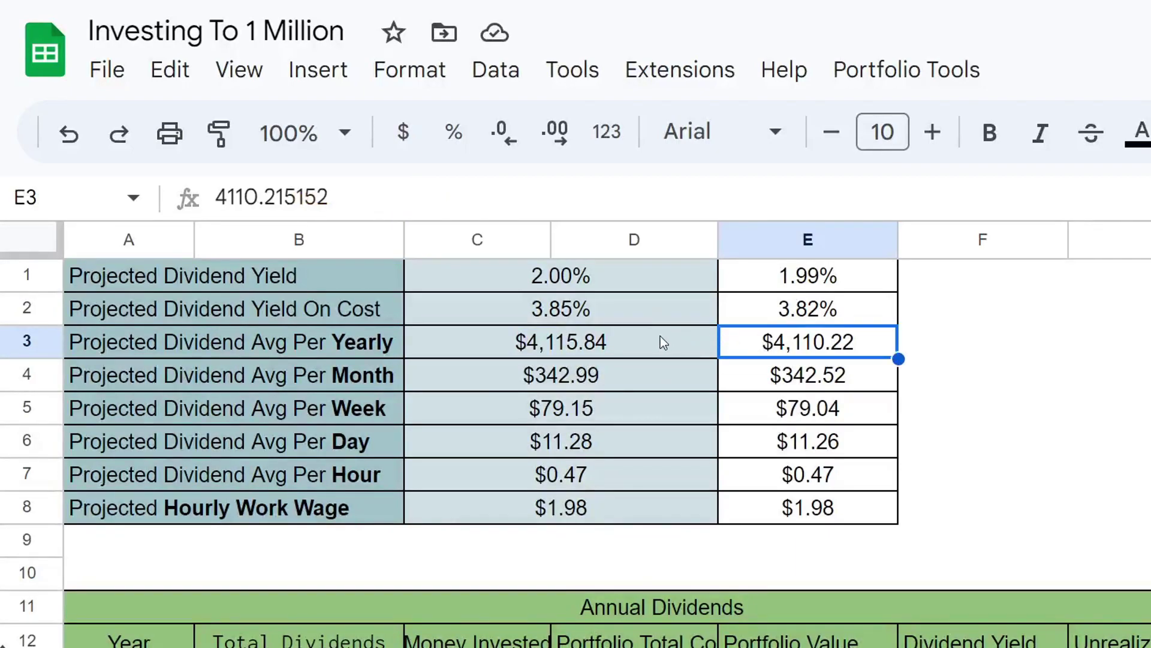
pyautogui.moveTo(673, 335); pyautogui.dragTo(729, 342)
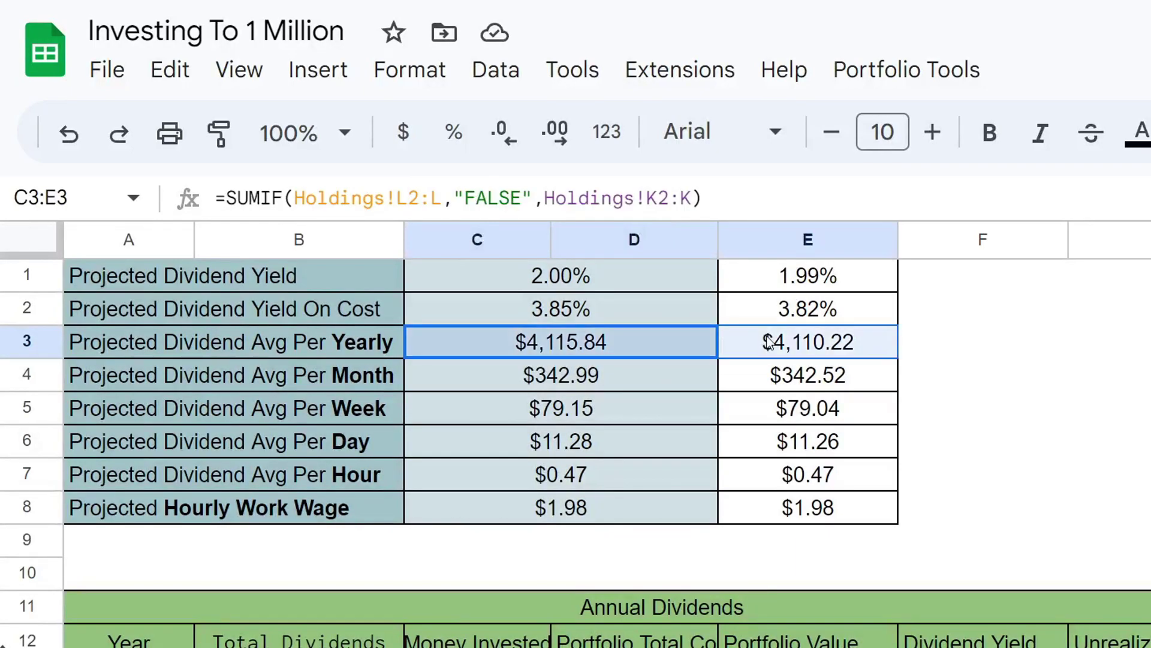
# Step: Compare the new monthly, weekly and daily projected dividends with their previous values in column E
pyautogui.click(621, 387)
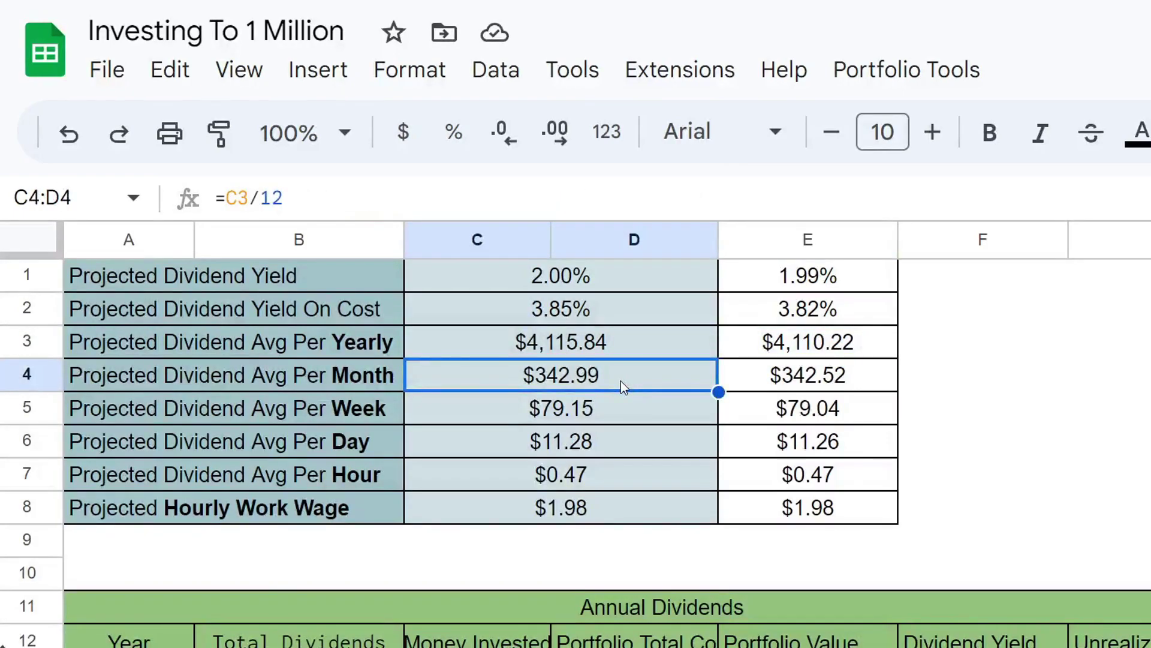
pyautogui.click(766, 380)
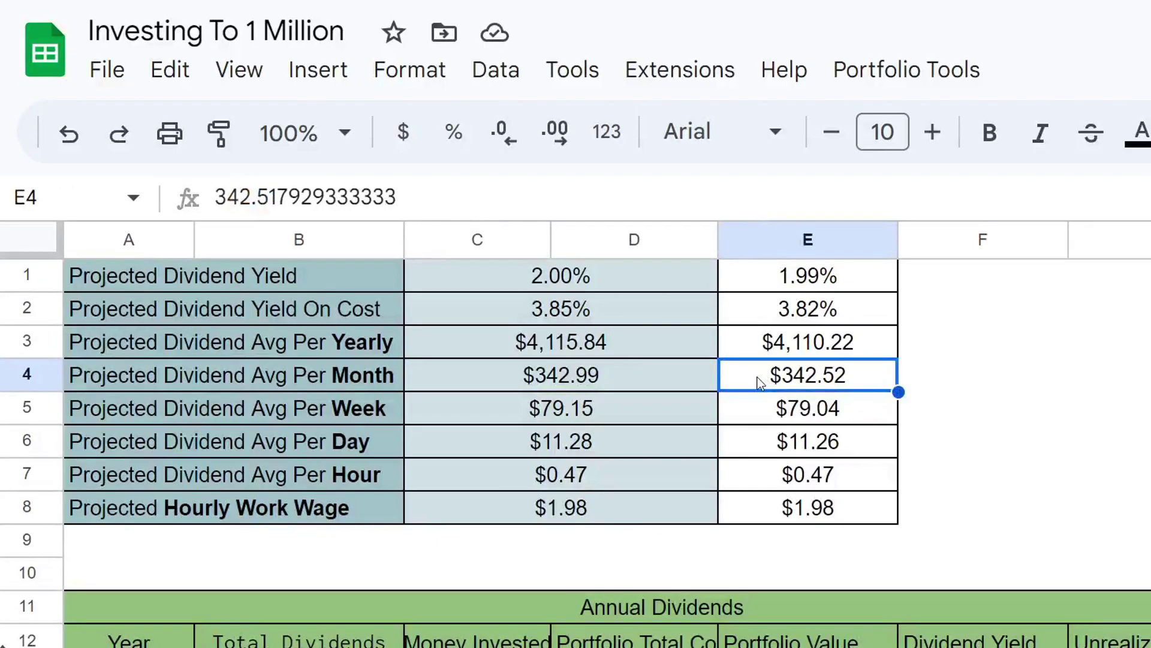
pyautogui.click(619, 403)
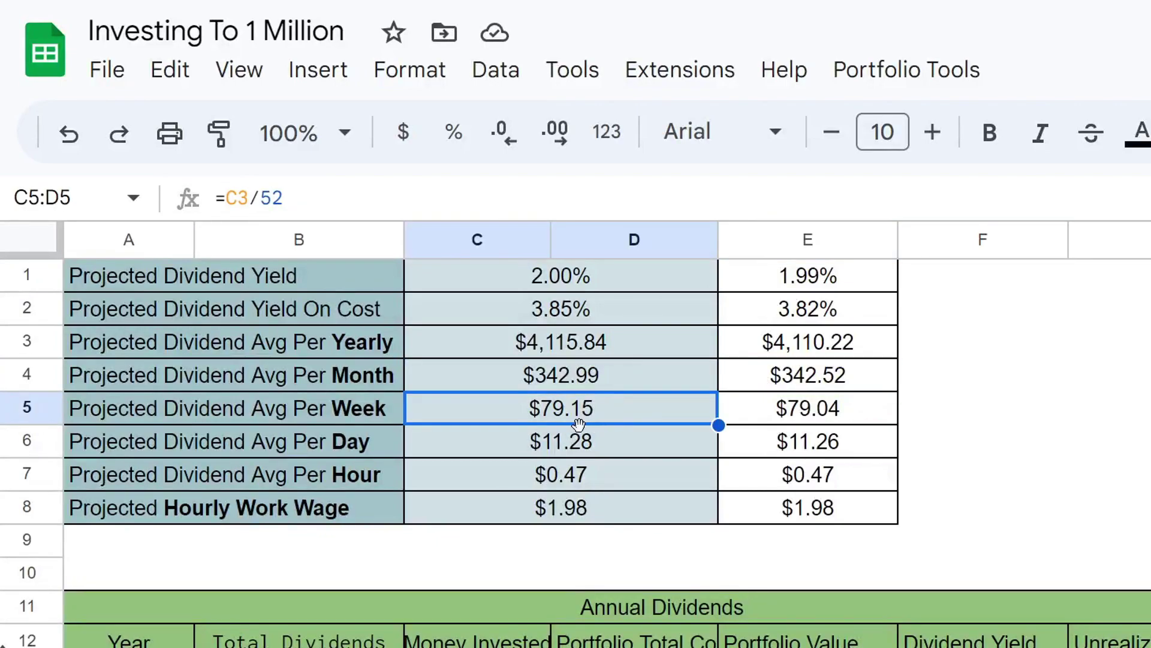
pyautogui.click(802, 410)
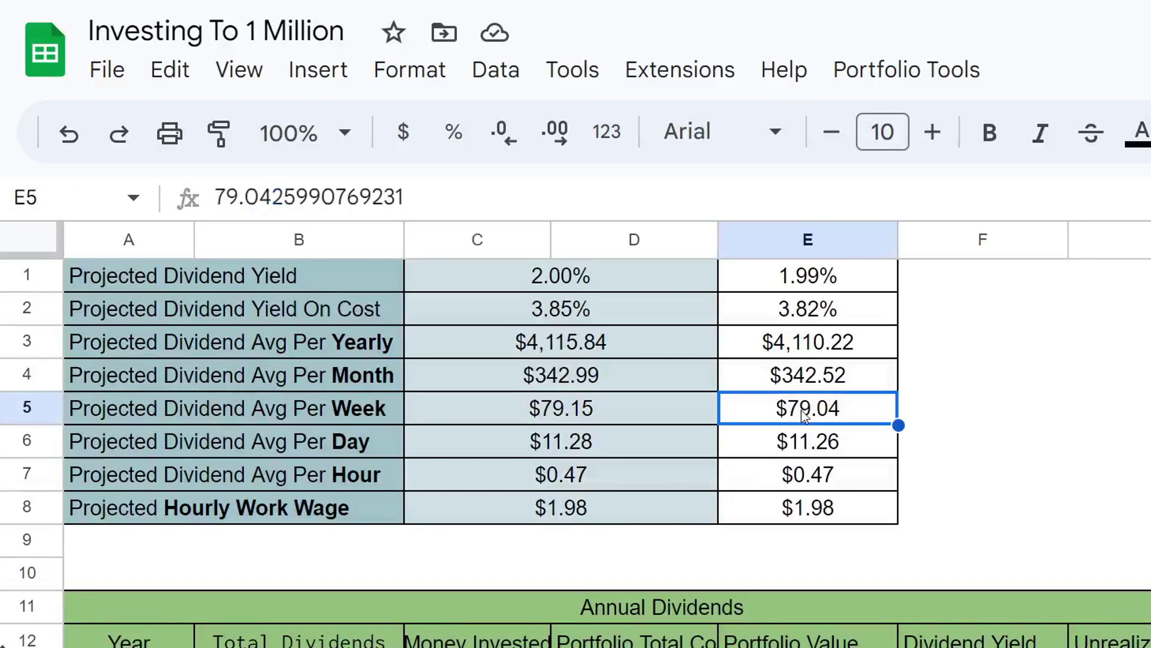
pyautogui.click(656, 441)
pyautogui.click(792, 444)
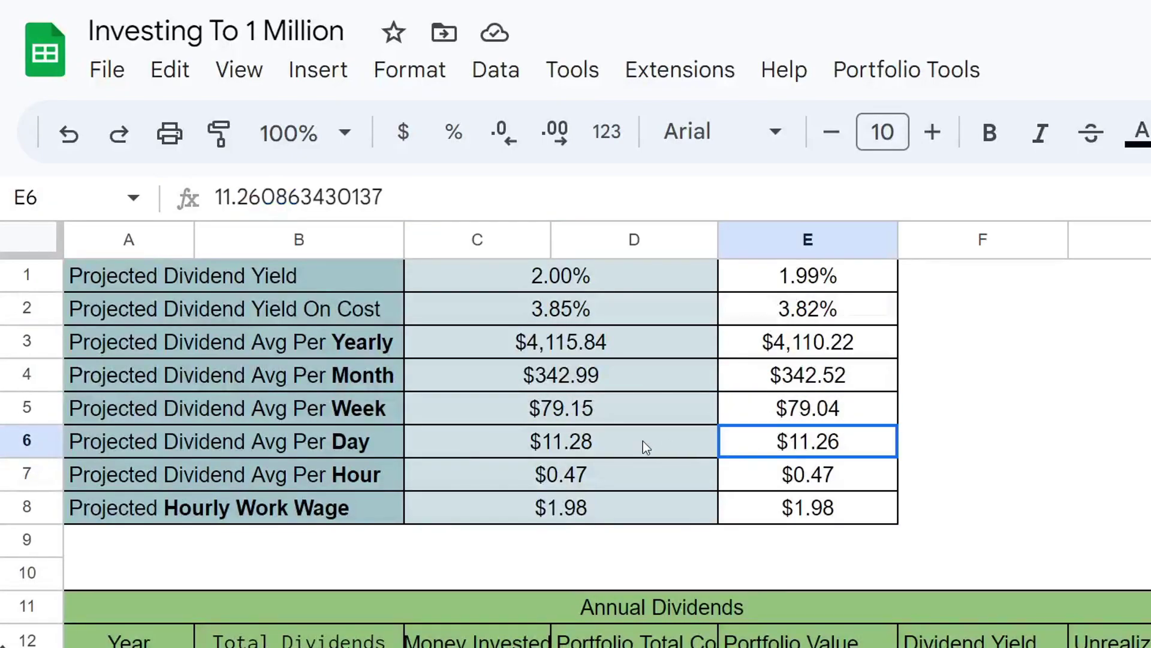
pyautogui.keyDown('shift'); pyautogui.click(640, 443); pyautogui.keyUp('shift')
pyautogui.click(671, 442)
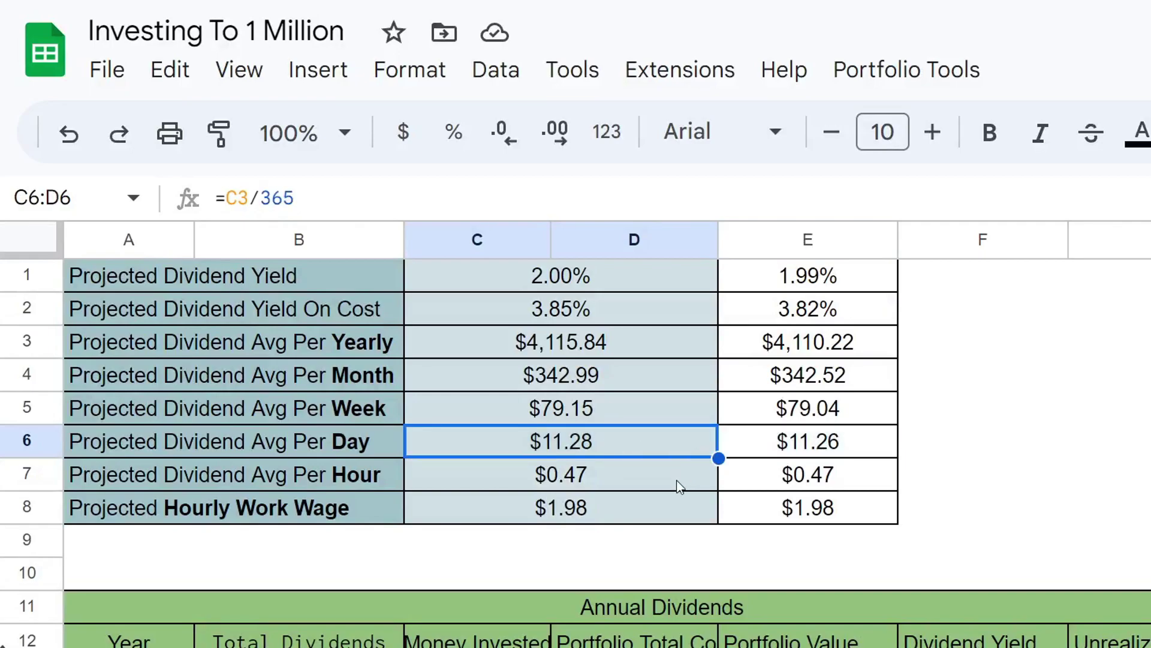
# Step: Compare the hourly dividend and hourly work wage formulas with their previous values
pyautogui.moveTo(676, 484); pyautogui.dragTo(786, 475)
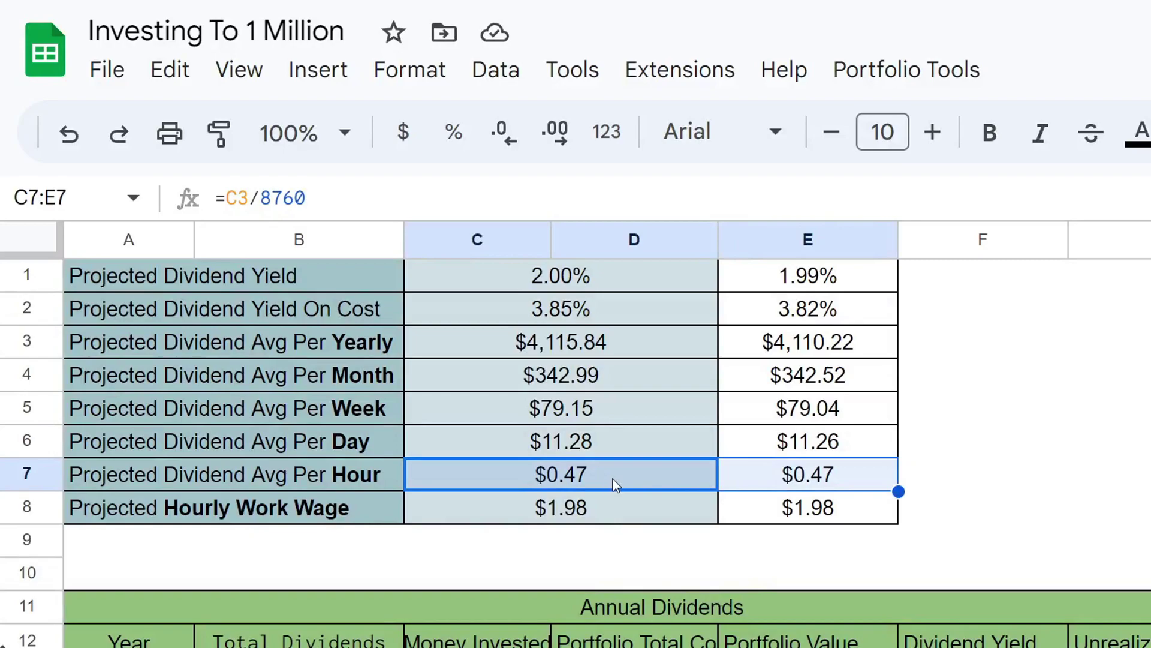
pyautogui.click(635, 510)
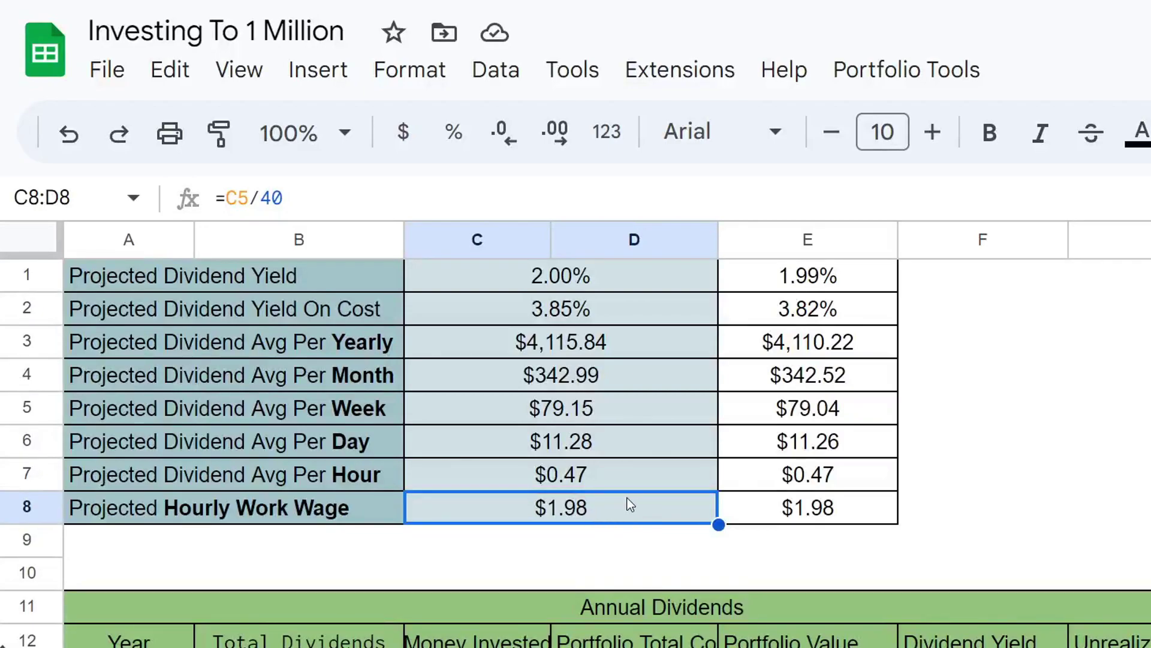
pyautogui.moveTo(752, 505); pyautogui.dragTo(656, 499)
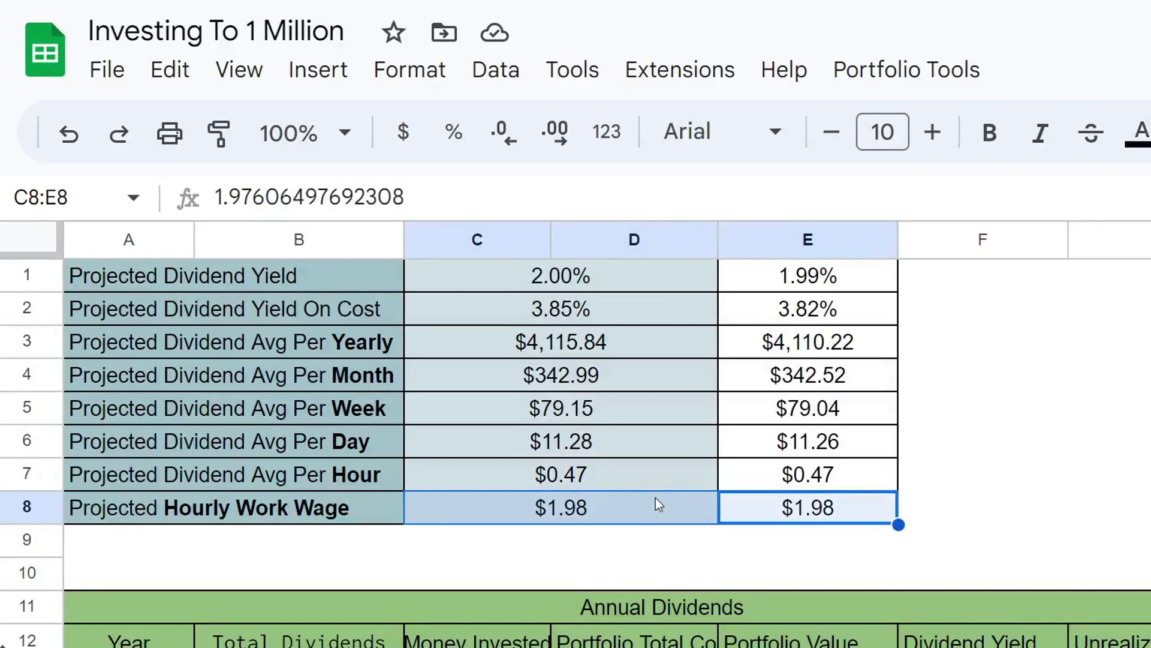
pyautogui.click(656, 498)
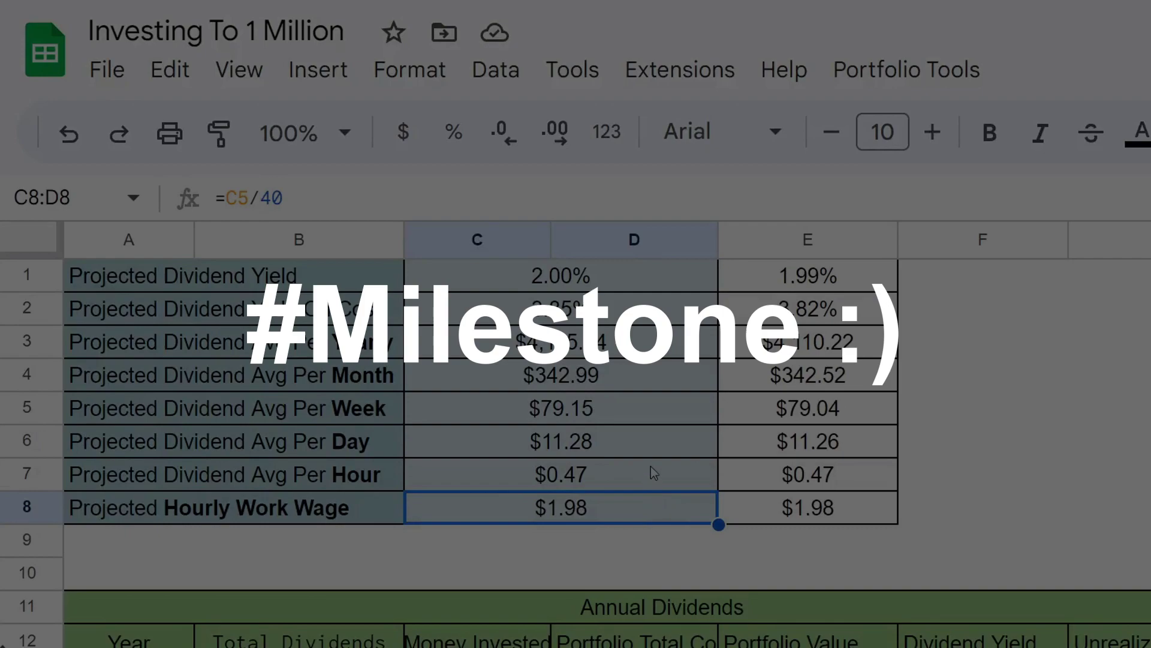
pyautogui.click(617, 388)
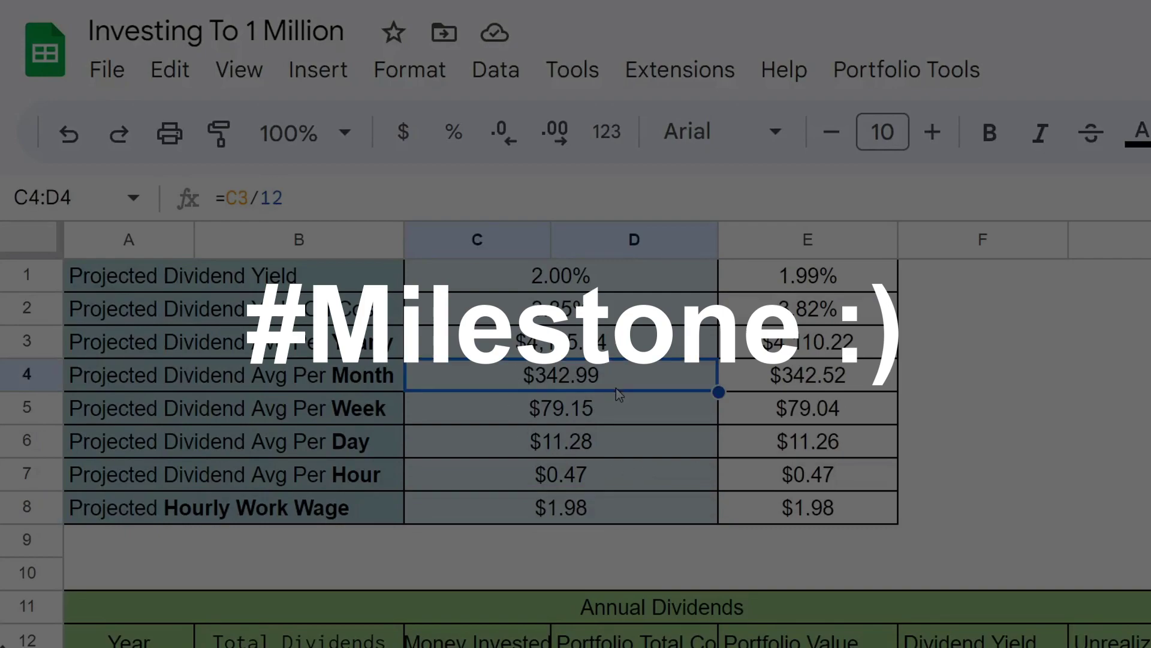